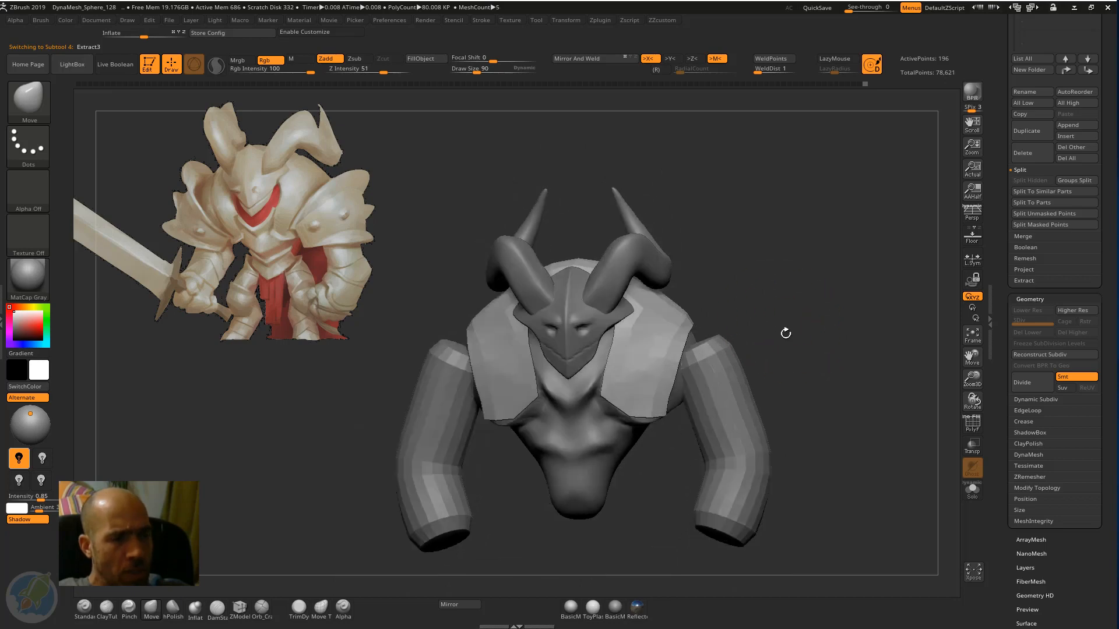
Enlarge the Move brush to a draw size of 178 and make the horns the active subtool.
alt+click(730, 365)
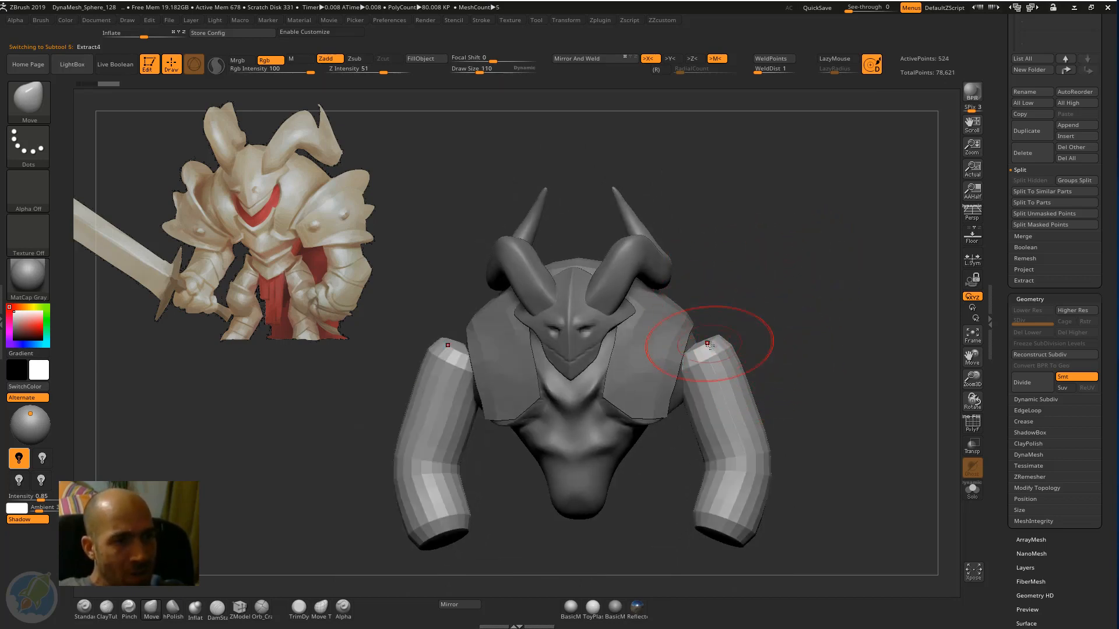
key(bracketright)
key(bracketright)
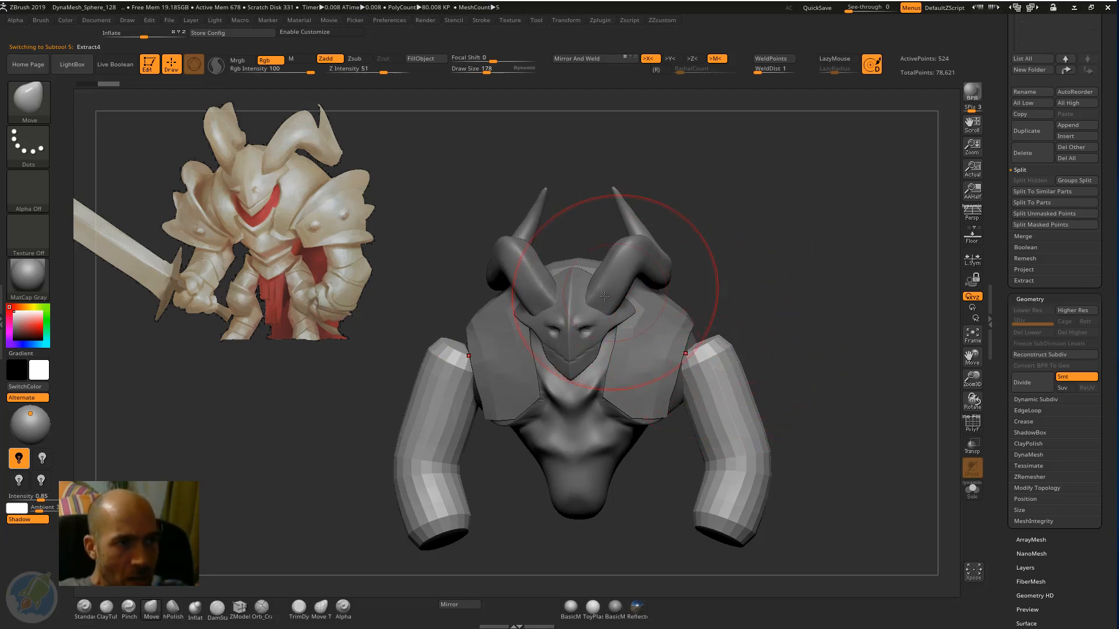
drag(741, 258, 692, 265)
alt+click(605, 325)
drag(763, 240, 785, 249)
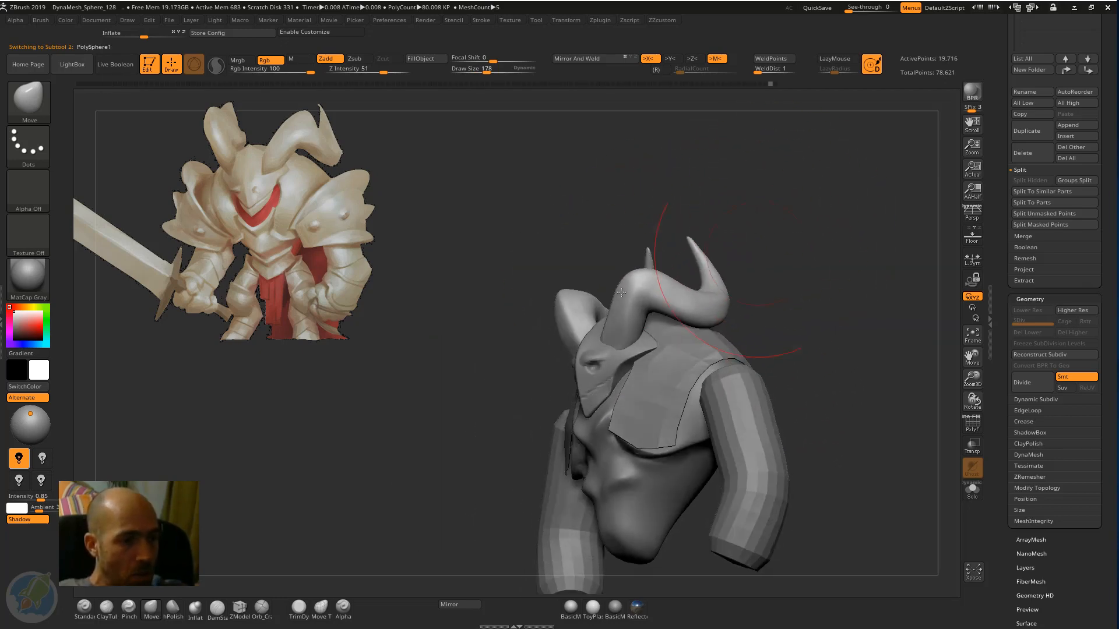
Adjust the bases and front curves of the horns with the Move brush, checking them from the side and front.
mouse_move(577, 254)
alt+mouse_down()
mouse_move(575, 300)
mouse_move(579, 268)
alt+mouse_up()
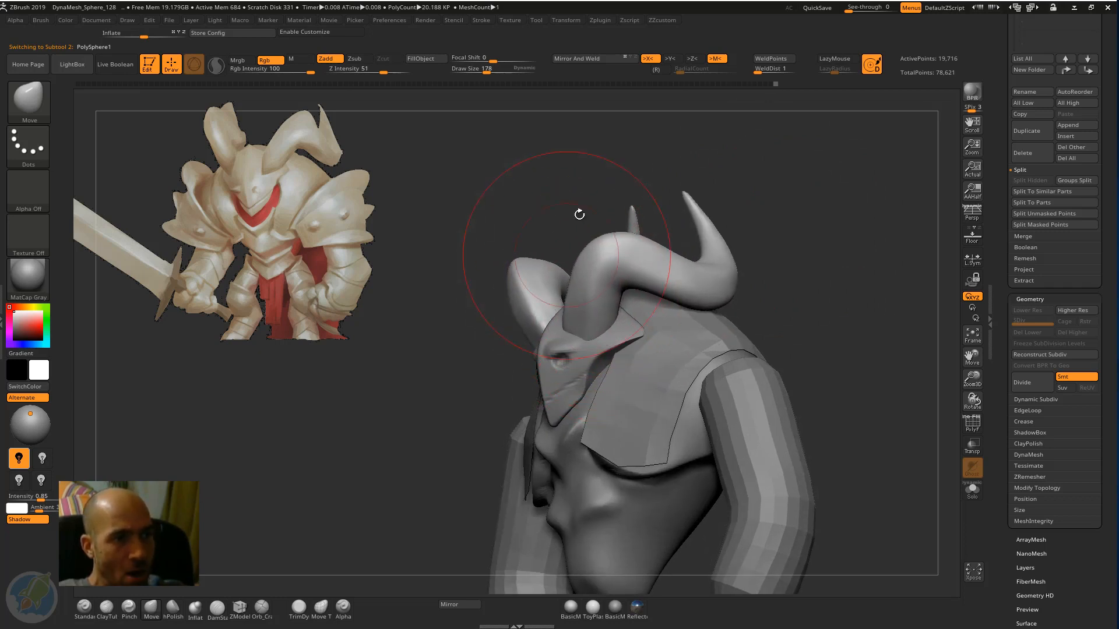
mouse_move(579, 215)
mouse_down()
mouse_move(565, 242)
mouse_move(577, 274)
mouse_up()
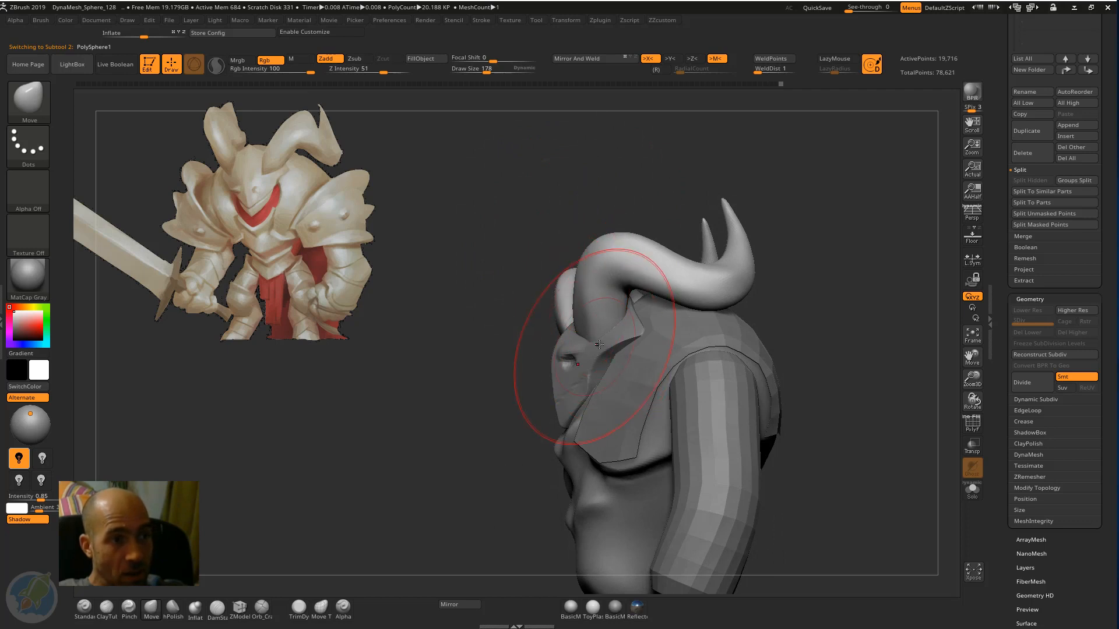
drag(598, 342, 605, 340)
drag(581, 274, 568, 262)
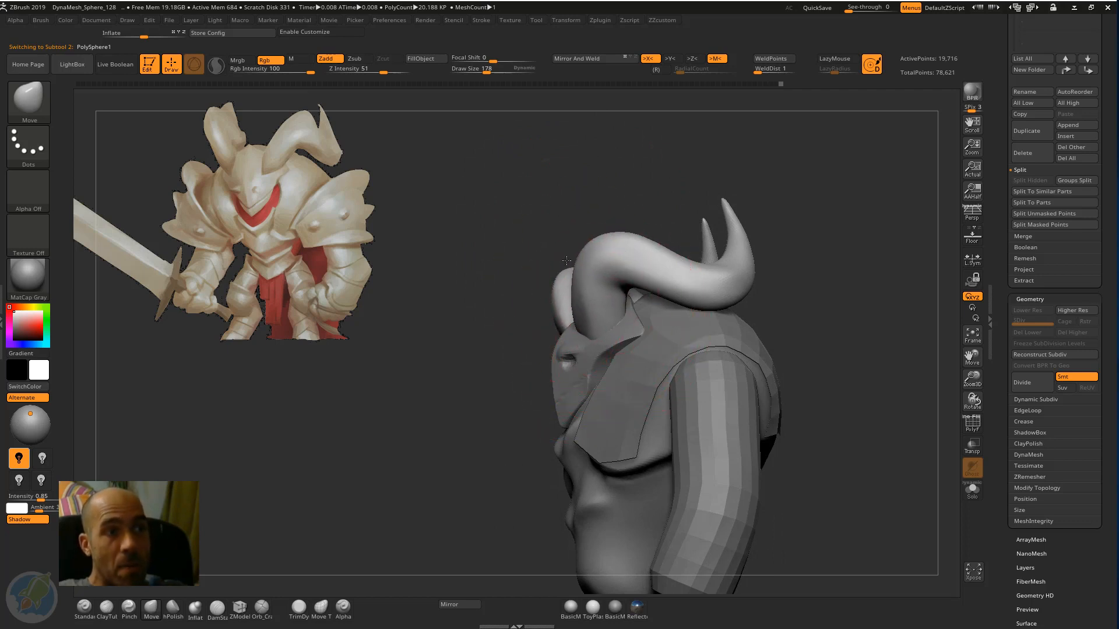
mouse_move(516, 218)
mouse_down()
mouse_move(620, 233)
mouse_move(601, 252)
mouse_up()
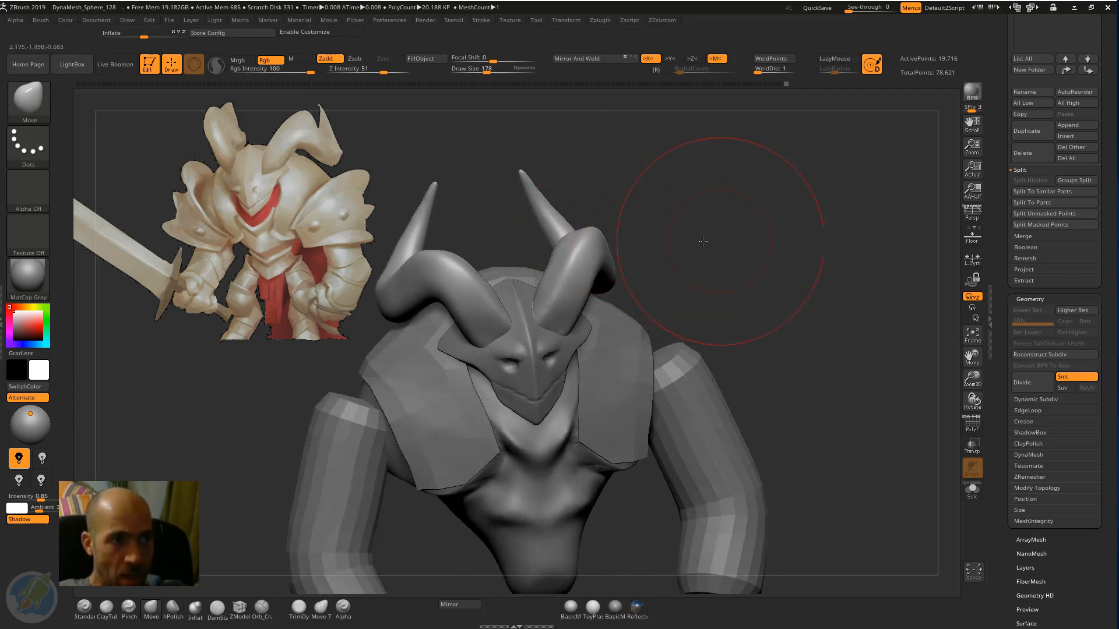
mouse_move(704, 241)
alt+mouse_down()
mouse_move(687, 233)
mouse_move(760, 243)
mouse_move(824, 271)
alt+mouse_up()
alt+drag(819, 208, 768, 246)
Refine the curve of the horns above the mask using the Move brush at a draw size of 118.
key(b)
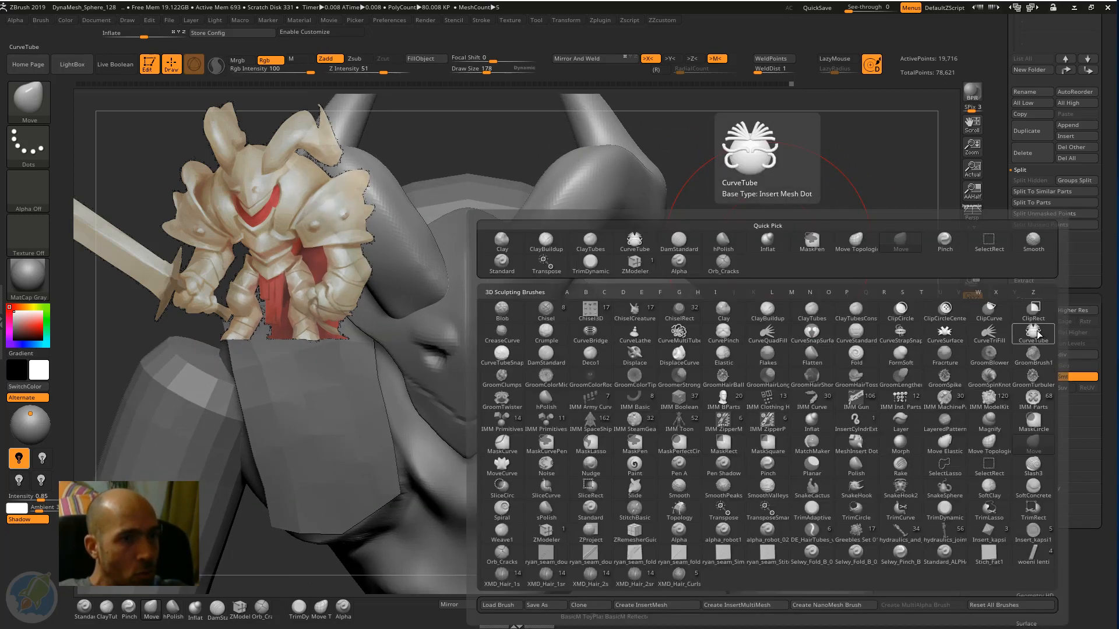
drag(757, 211, 714, 142)
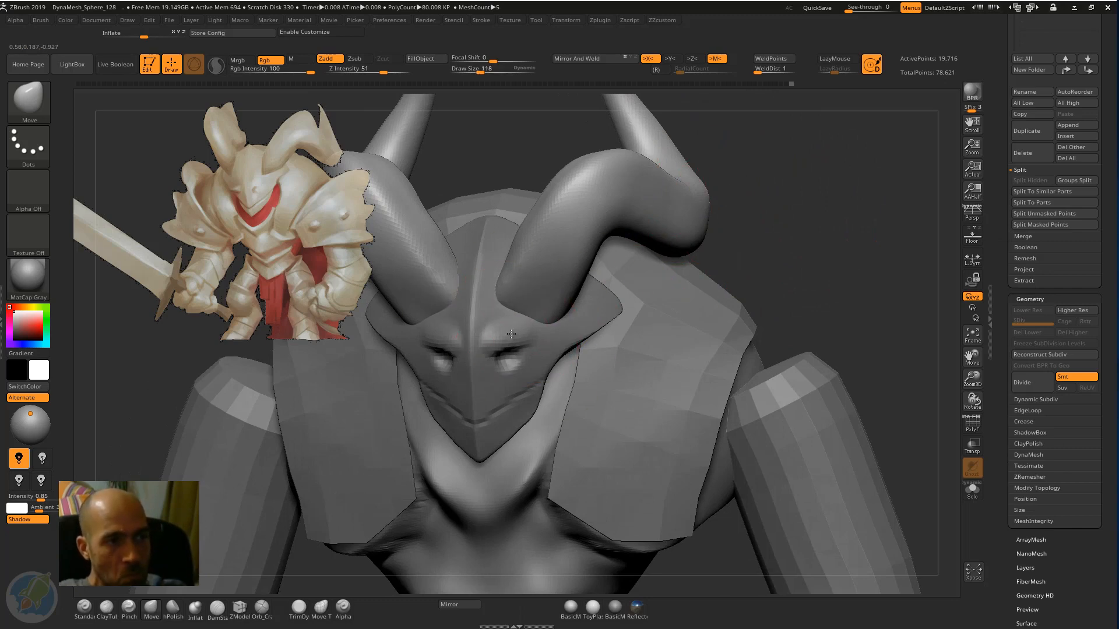
right_drag(562, 280, 498, 344)
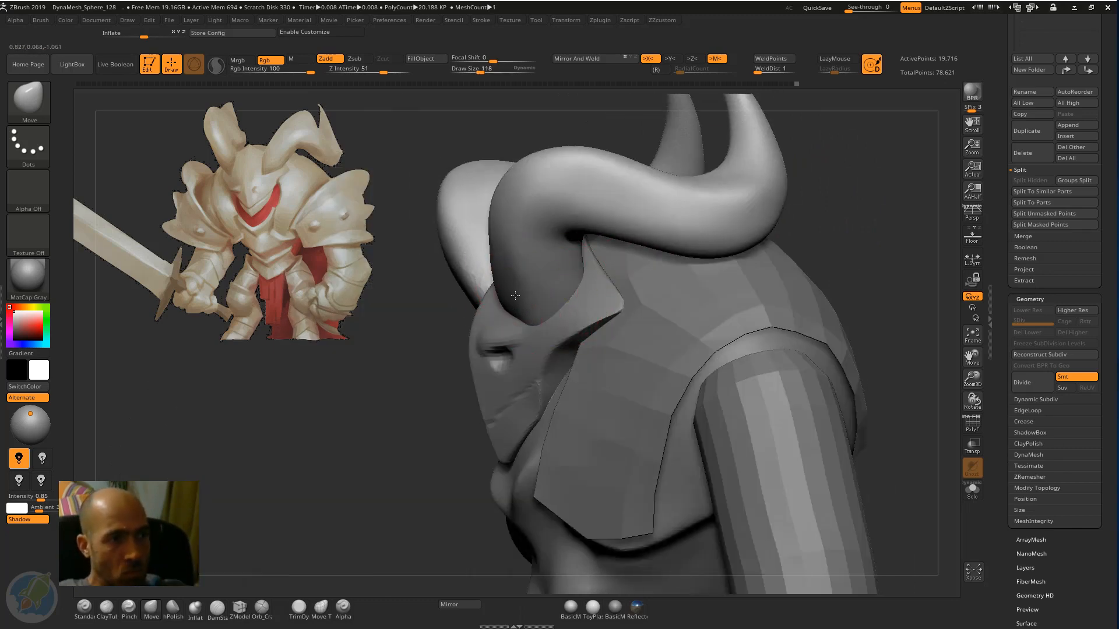
key(f)
mouse_move(793, 223)
mouse_down()
mouse_move(838, 222)
mouse_move(739, 259)
mouse_move(801, 248)
mouse_move(815, 306)
mouse_up()
drag(814, 306, 708, 286)
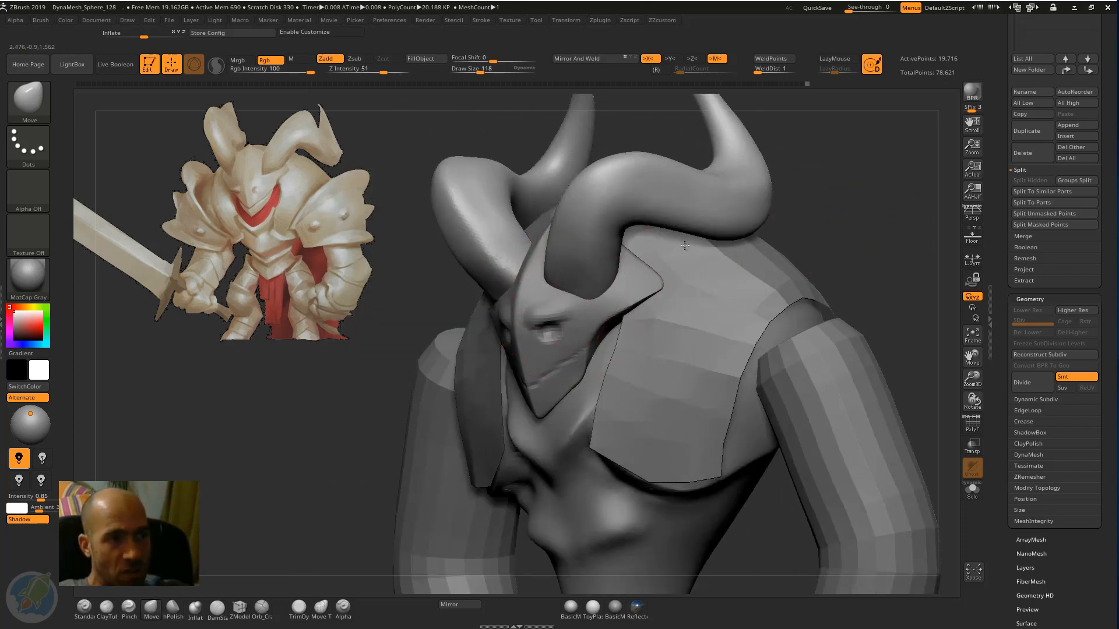
right_drag(582, 274, 626, 283)
mouse_move(466, 365)
mouse_down()
mouse_move(452, 387)
mouse_move(535, 219)
mouse_up()
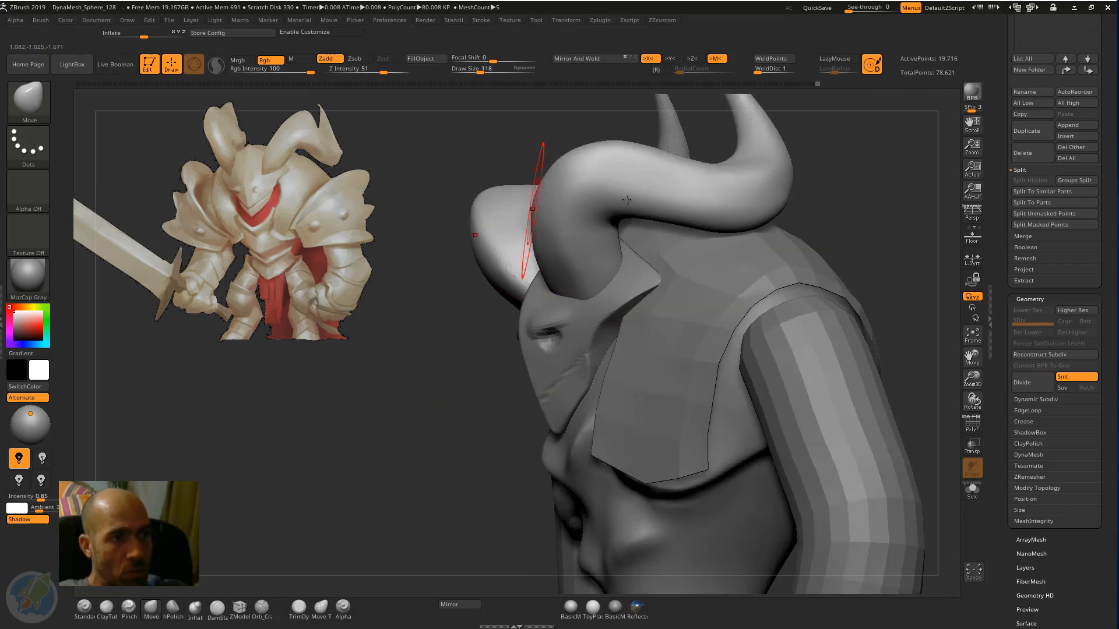
mouse_move(717, 251)
alt+mouse_down()
mouse_move(767, 188)
mouse_move(721, 204)
mouse_move(756, 215)
mouse_move(746, 237)
mouse_move(757, 245)
alt+mouse_up()
mouse_move(732, 205)
mouse_down()
mouse_move(654, 192)
mouse_move(634, 213)
mouse_up()
drag(813, 191, 747, 203)
mouse_move(758, 258)
mouse_down()
mouse_move(711, 225)
mouse_move(749, 237)
mouse_move(746, 197)
mouse_up()
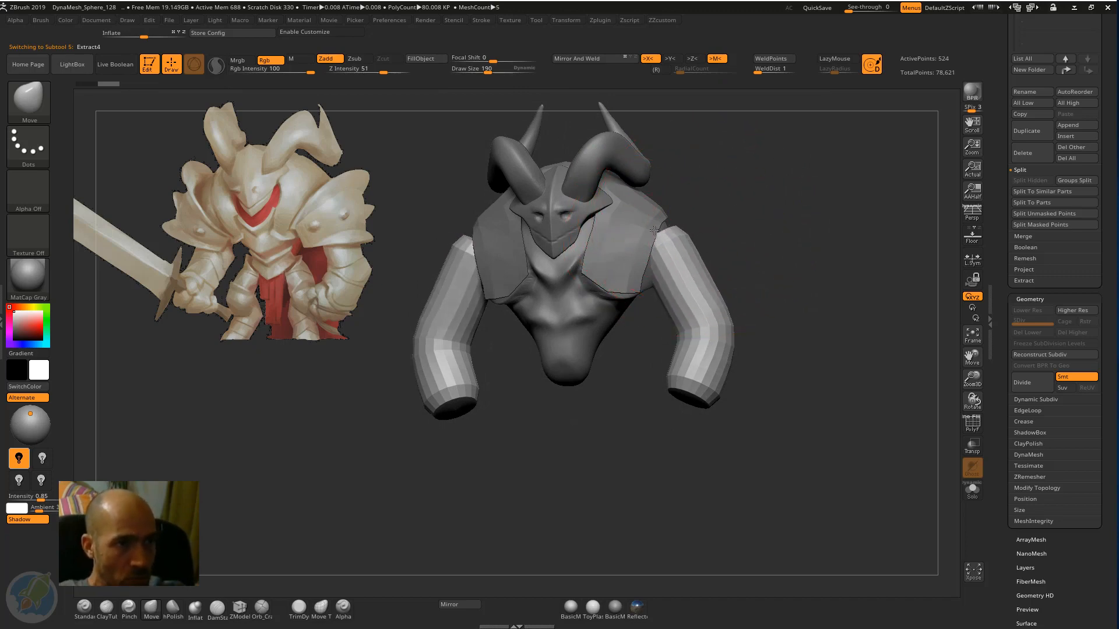
Reshape the arms subtool from the shoulders down using the Move brush at a draw size of 190, working from several angles.
mouse_move(681, 230)
mouse_down()
mouse_move(693, 218)
mouse_move(680, 235)
mouse_up()
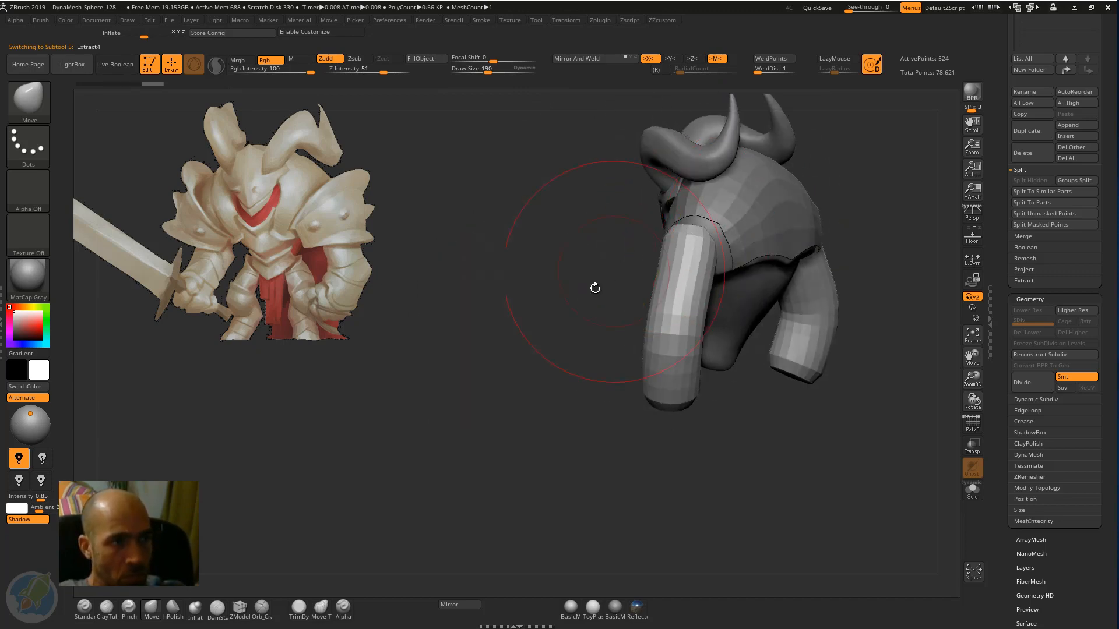
mouse_move(595, 288)
mouse_down()
mouse_move(733, 293)
mouse_move(740, 309)
mouse_move(714, 310)
mouse_up()
mouse_move(798, 312)
mouse_down()
mouse_move(699, 303)
mouse_move(776, 305)
mouse_up()
mouse_move(645, 330)
mouse_down()
mouse_move(839, 236)
mouse_move(914, 239)
mouse_up()
drag(734, 380, 717, 388)
drag(748, 310, 742, 312)
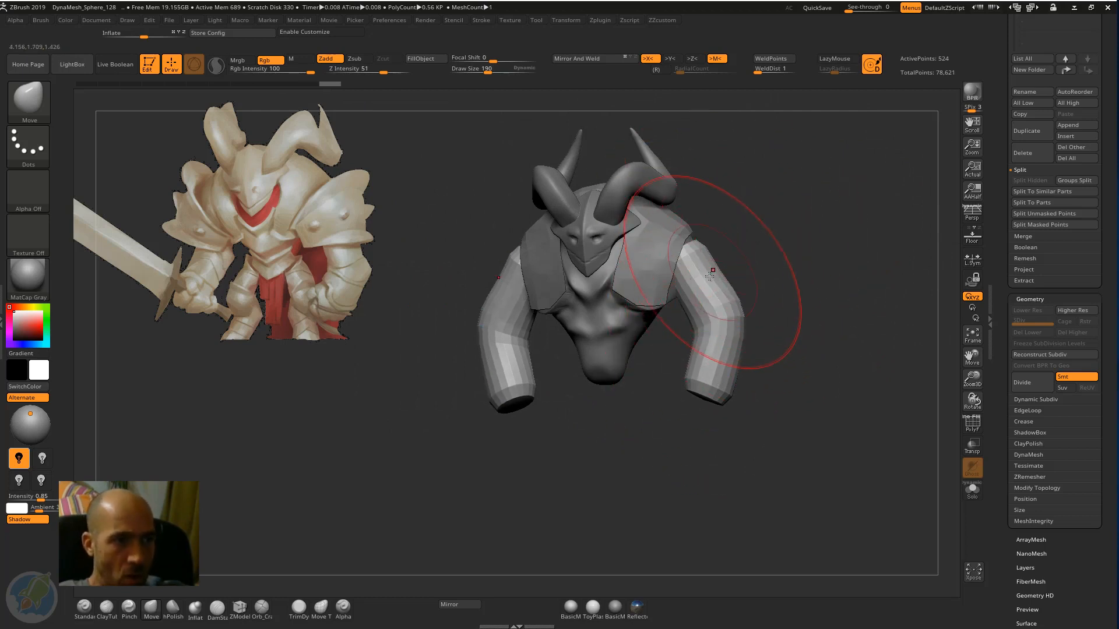
Nudge the upper arms, elbows and wrists slightly inward with the Move brush, comparing the silhouette with the reference knight.
drag(709, 276, 705, 279)
drag(725, 341, 720, 342)
drag(723, 392, 716, 395)
drag(811, 349, 769, 334)
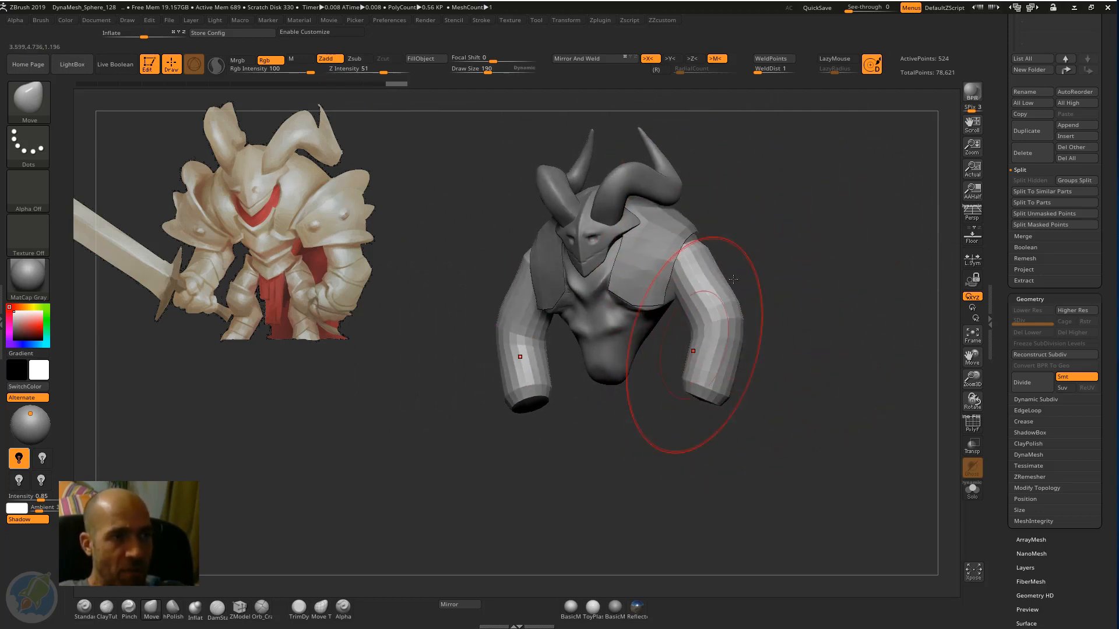
mouse_move(766, 291)
mouse_down()
mouse_move(792, 282)
mouse_move(781, 290)
mouse_up()
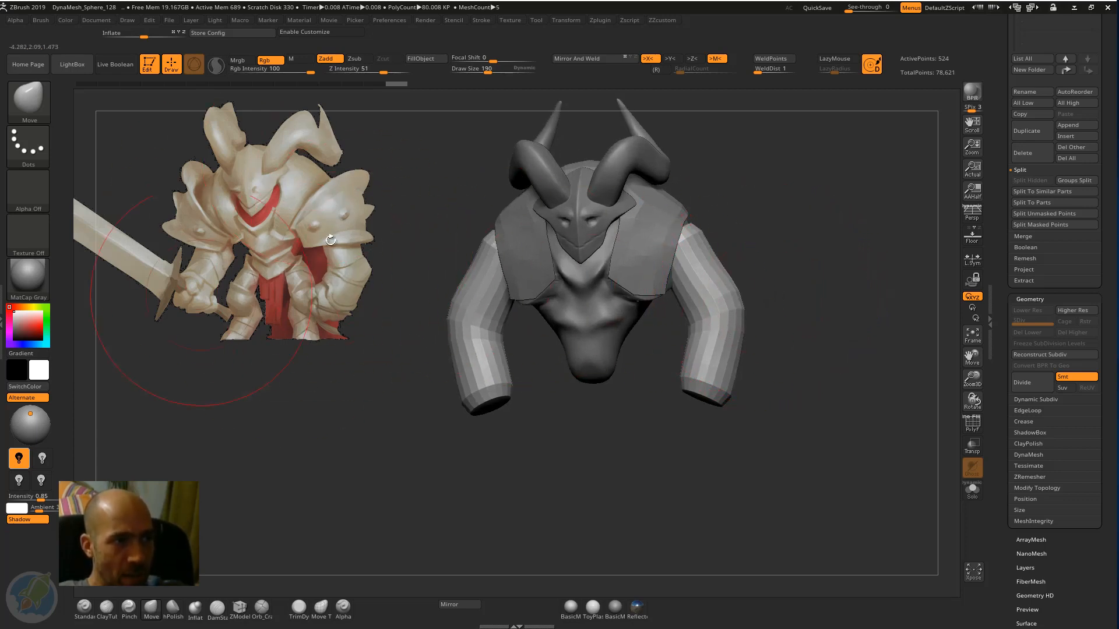
drag(815, 296, 809, 316)
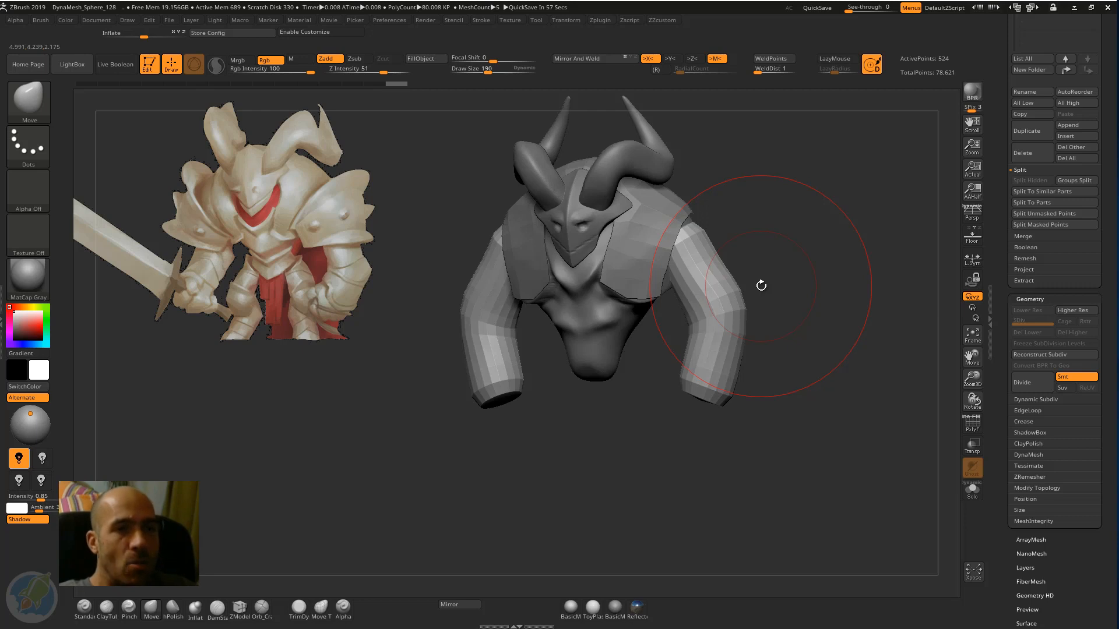
mouse_move(789, 224)
alt+mouse_down()
mouse_move(742, 285)
mouse_move(732, 318)
mouse_move(765, 226)
mouse_move(658, 344)
alt+mouse_up()
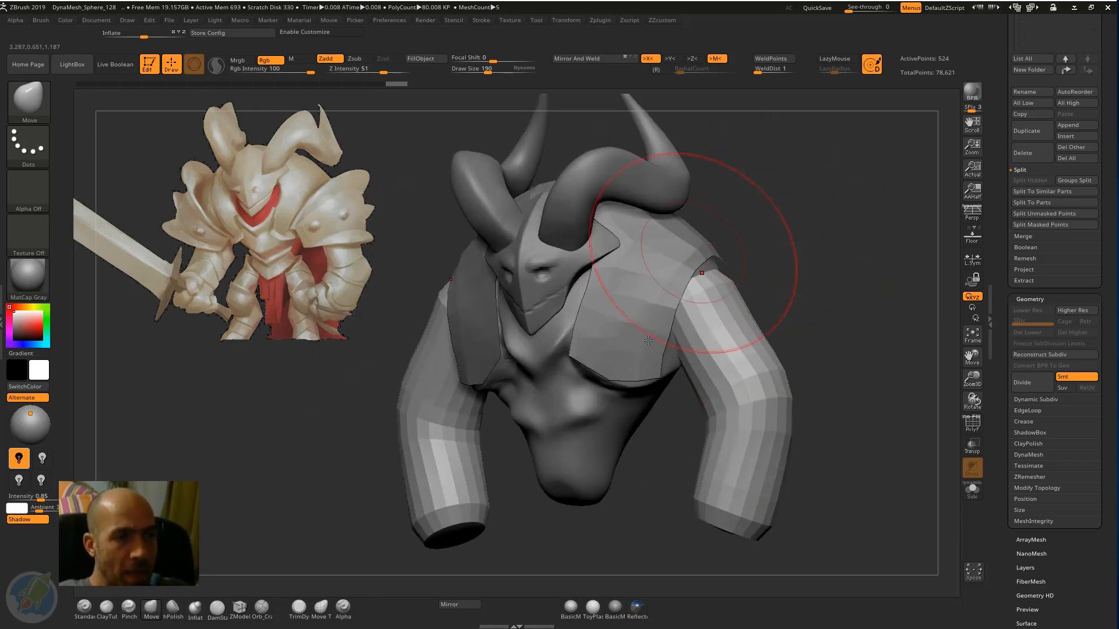
Switch through the torso, shoulder armour, arms, mask and horns subtools to review the separate parts, ending on the torso.
alt+click(576, 414)
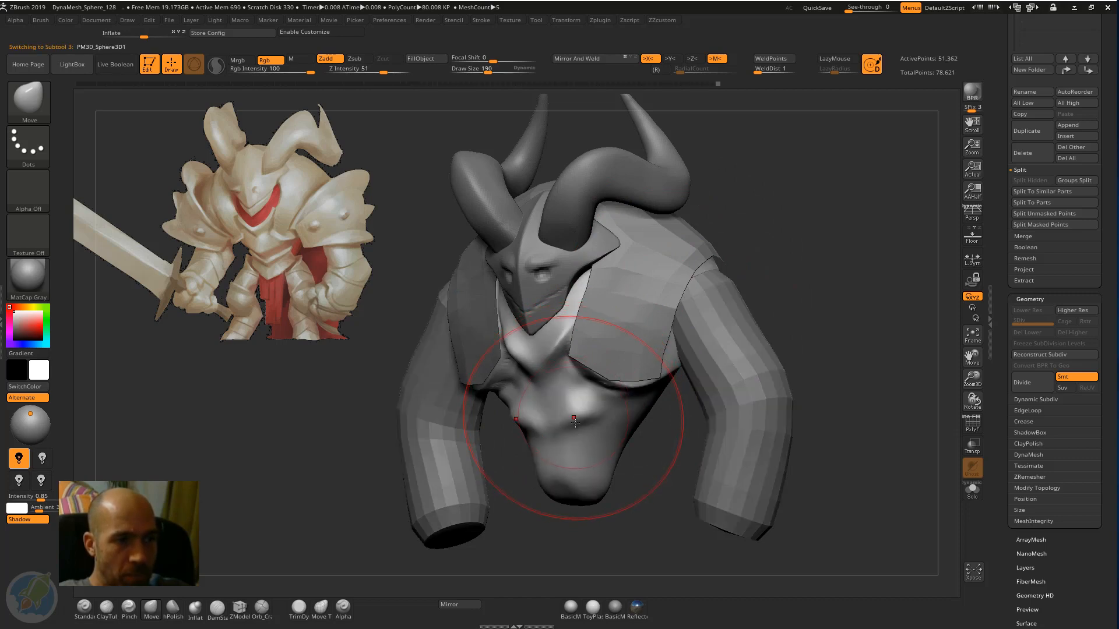
alt+click(635, 296)
alt+click(709, 314)
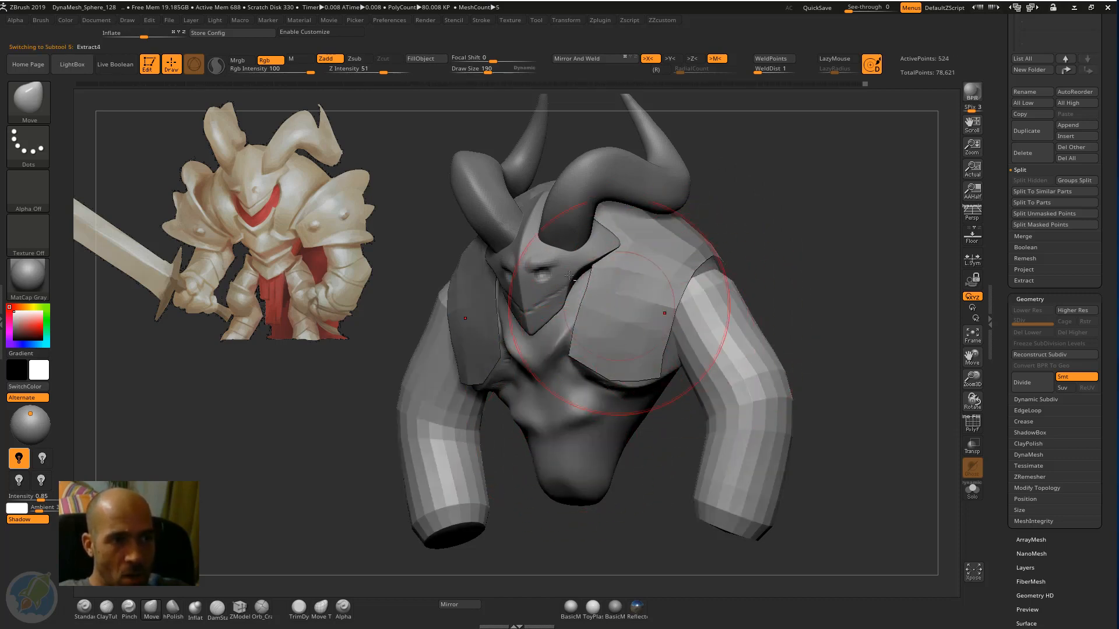
alt+click(549, 266)
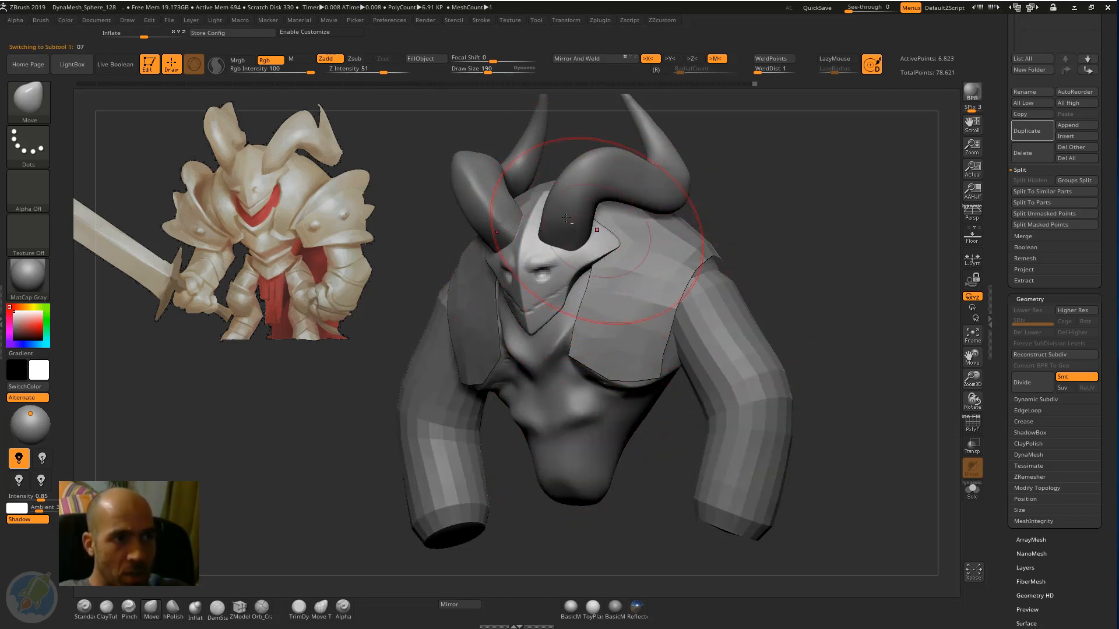
alt+click(575, 208)
alt+click(676, 257)
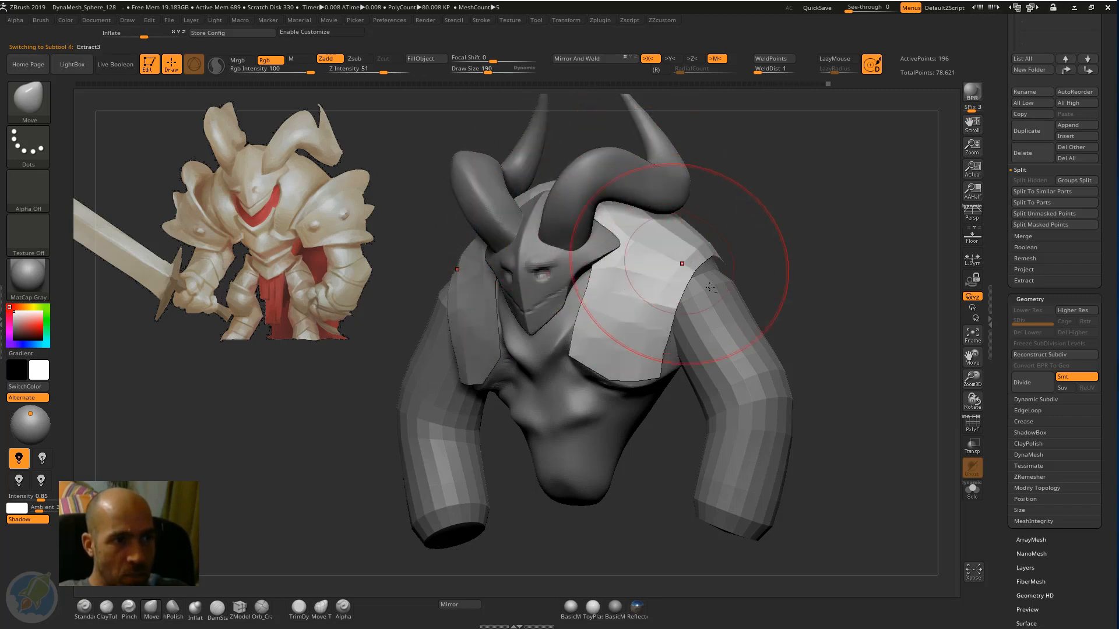
alt+click(720, 337)
alt+click(585, 422)
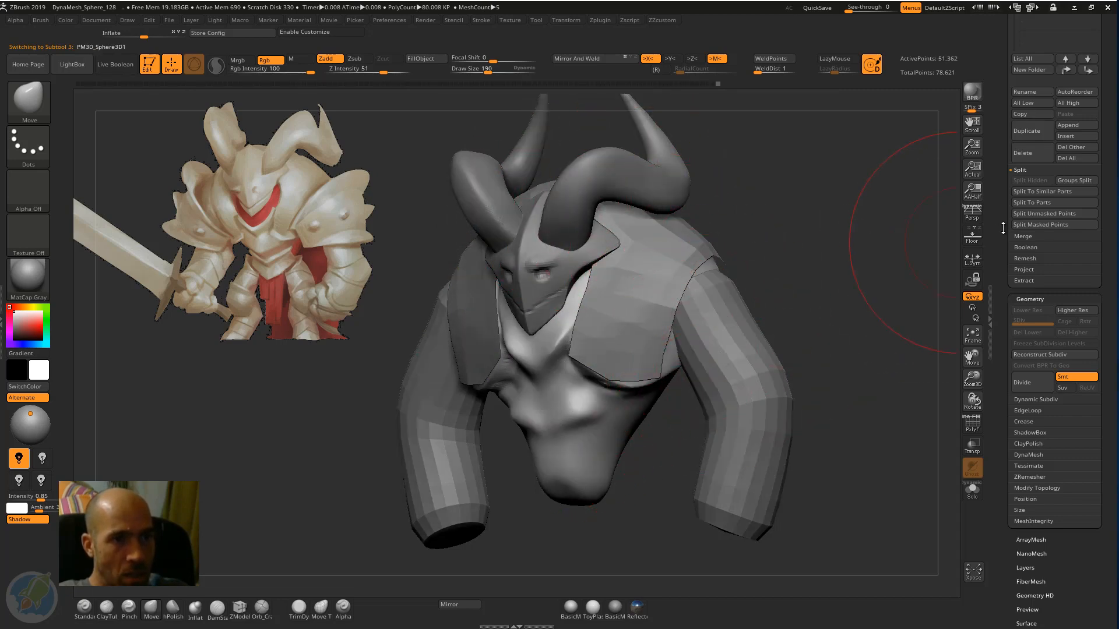
Isolate the PM3D_Sphere3D1 torso to examine its form from the side, and show all the parts again.
drag(1003, 227, 1008, 318)
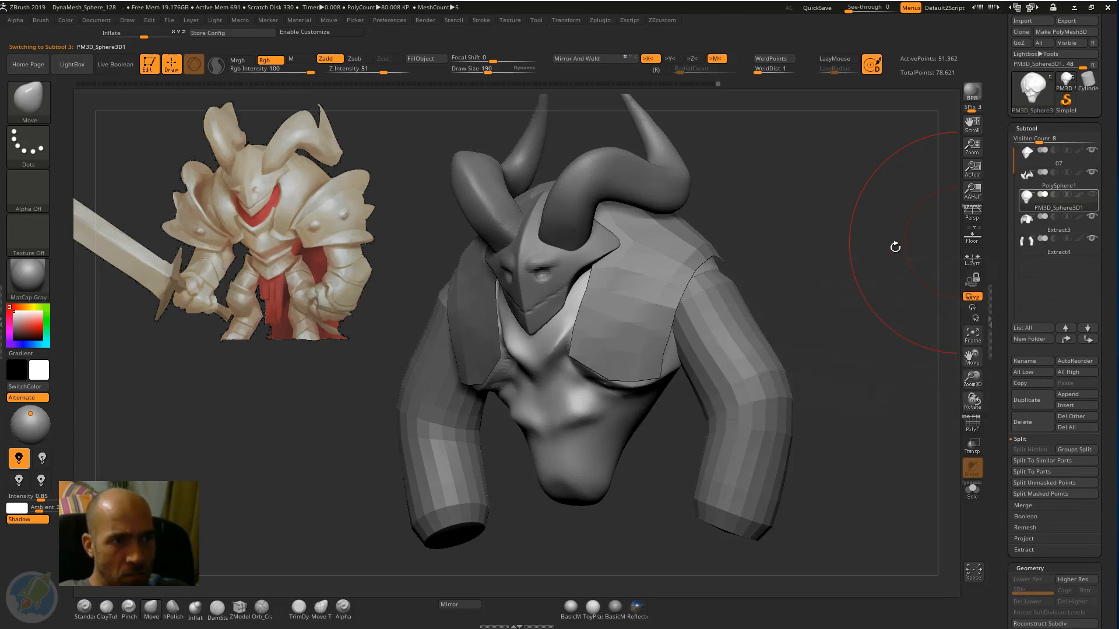
click(973, 490)
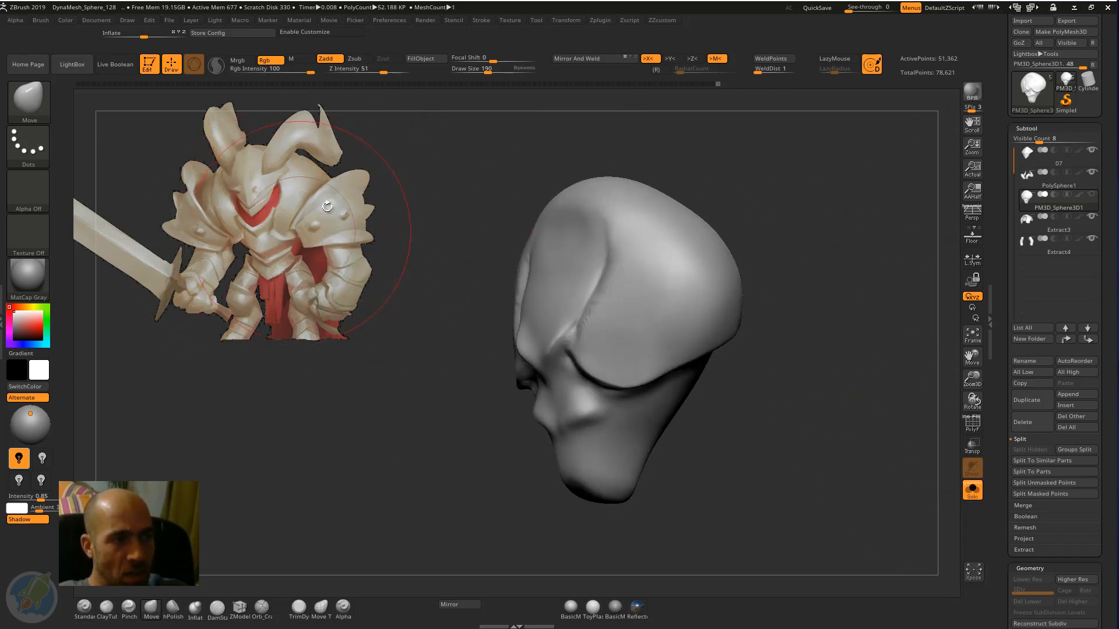
mouse_move(796, 234)
mouse_down()
mouse_move(720, 233)
mouse_move(769, 226)
mouse_up()
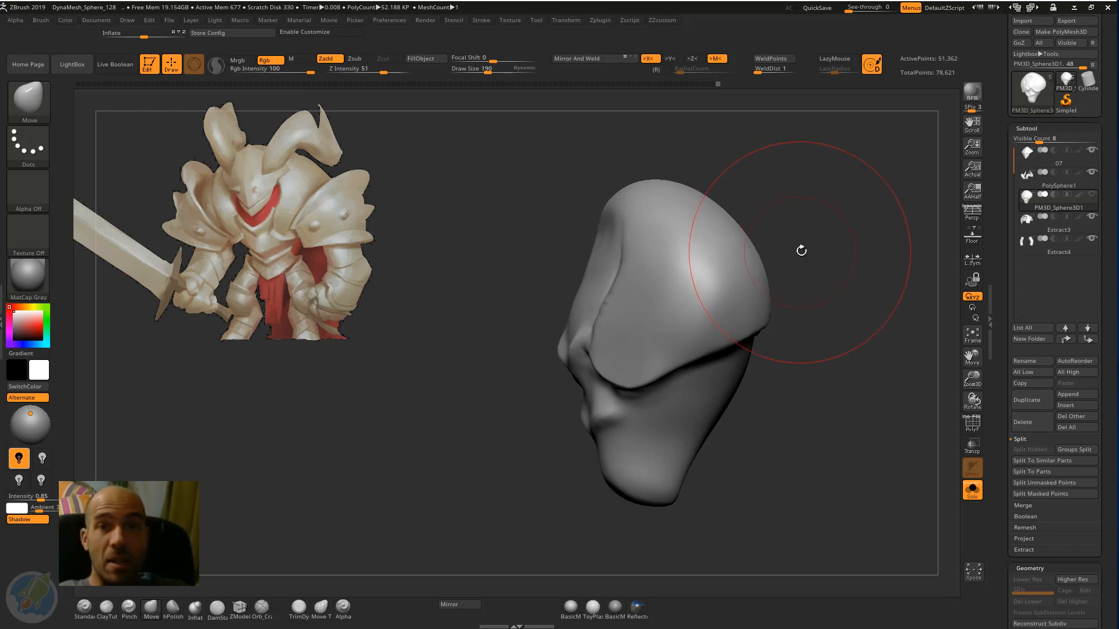
drag(811, 297, 764, 293)
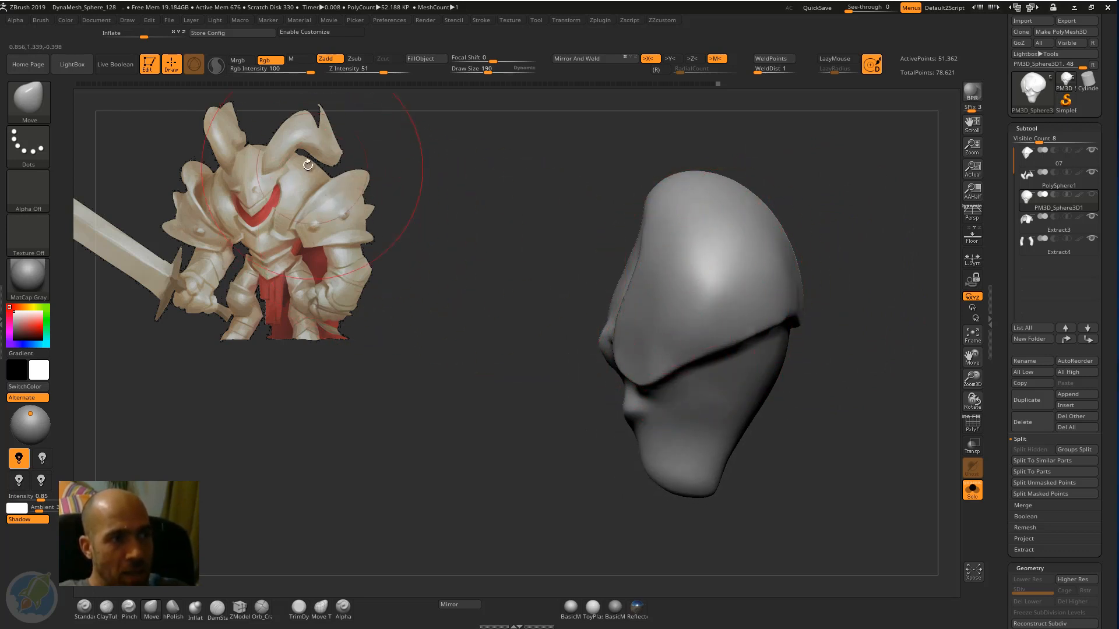
drag(574, 279, 641, 282)
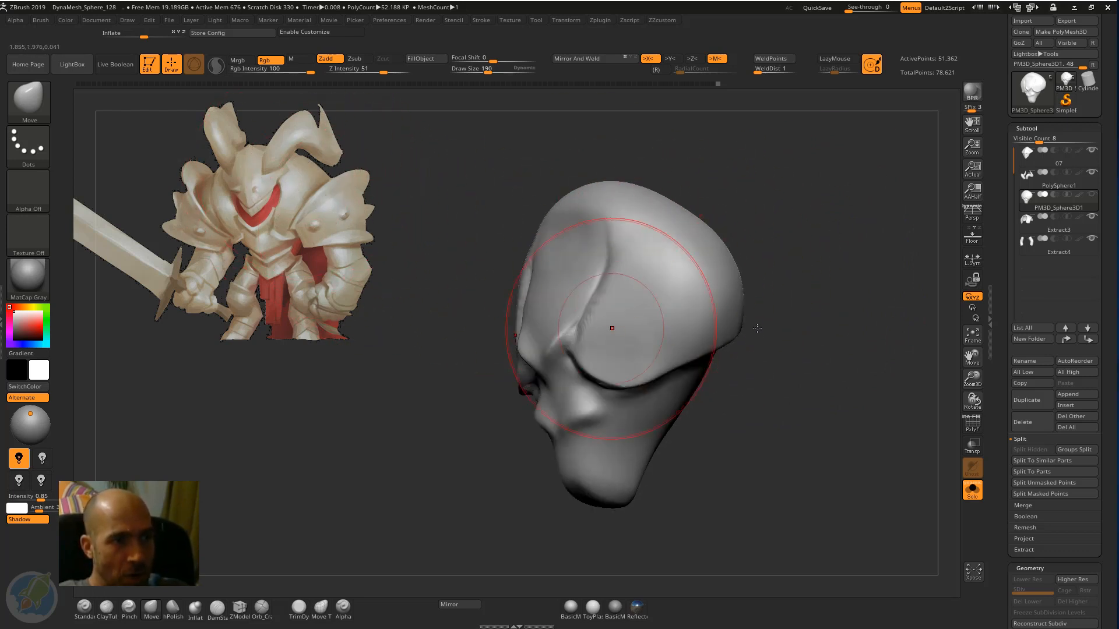
click(972, 492)
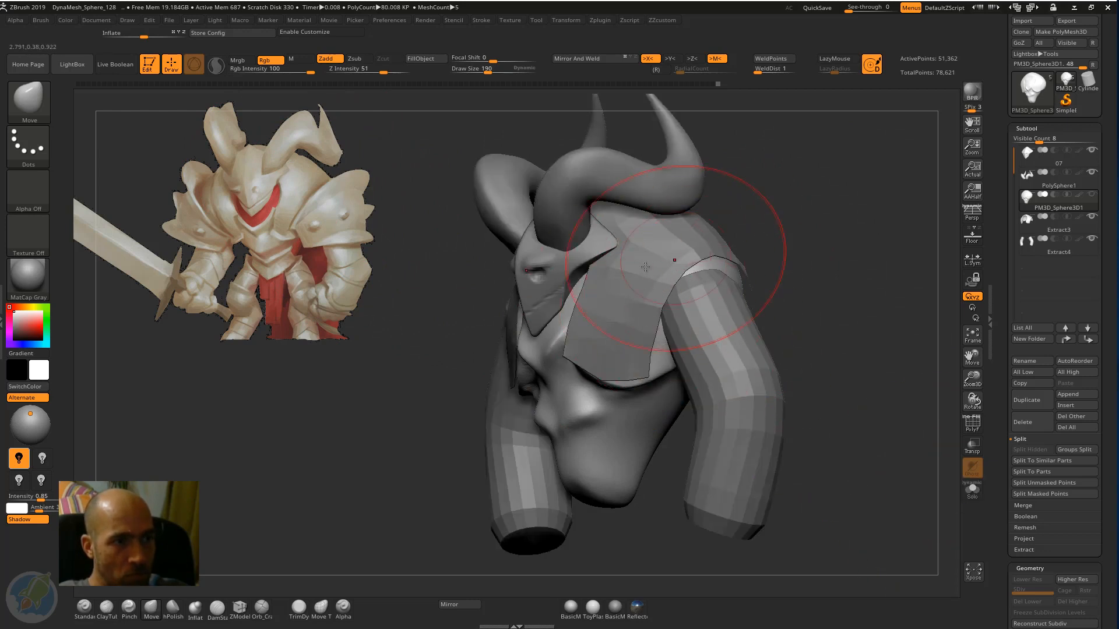
Select the Extract3 shoulder armour and view it in isolation, and return to the full model from the front.
mouse_move(771, 221)
mouse_down()
mouse_move(757, 224)
mouse_move(777, 239)
mouse_up()
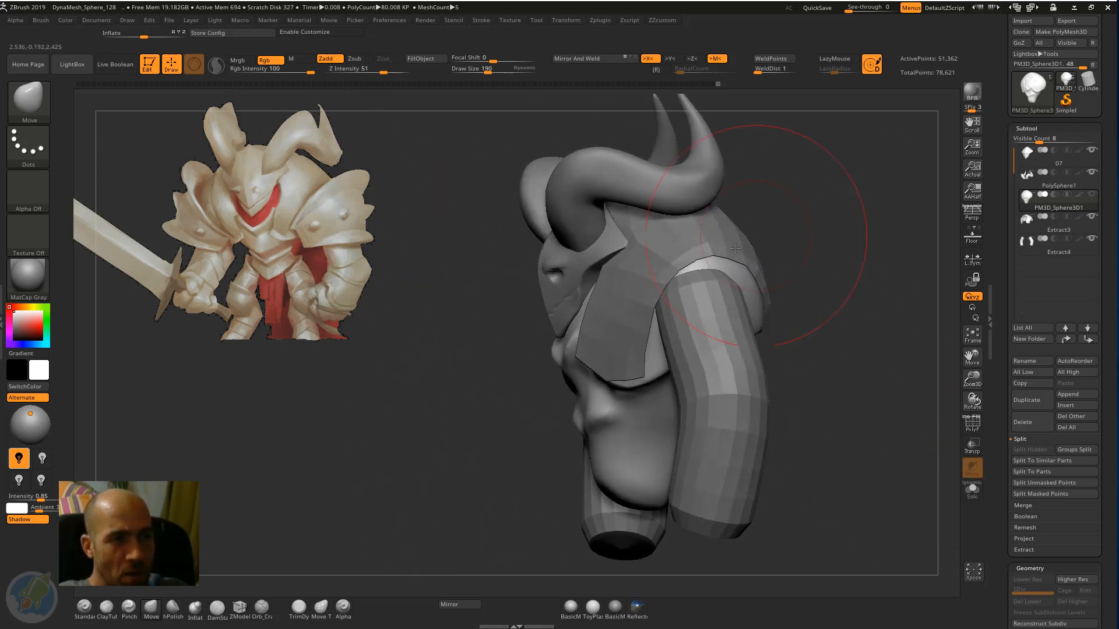
alt+click(617, 220)
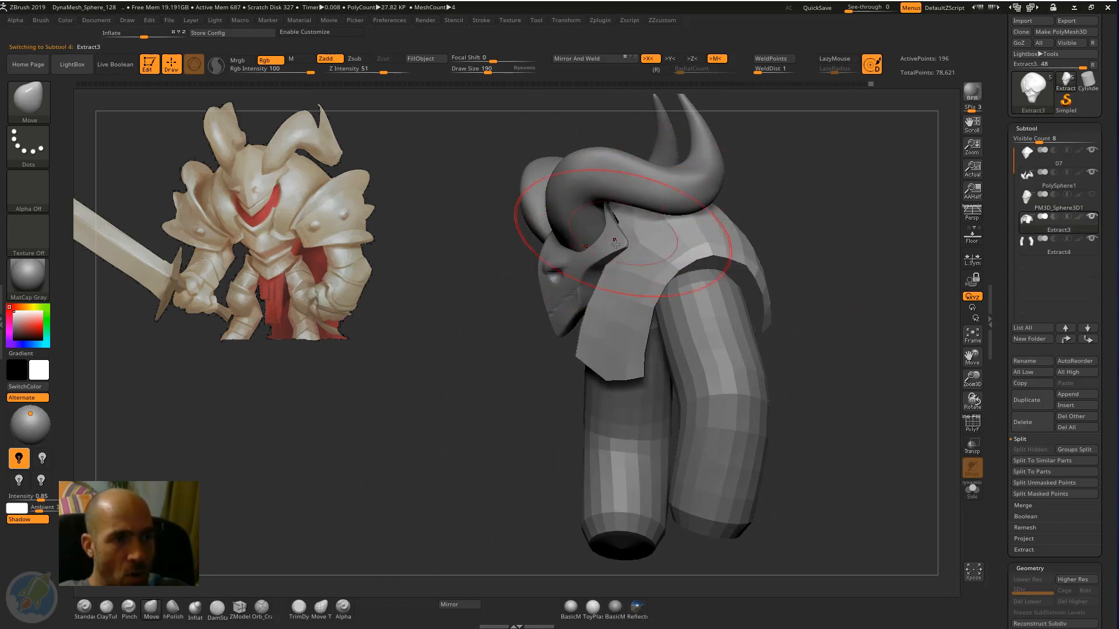
mouse_move(613, 273)
mouse_down()
mouse_move(599, 296)
mouse_move(623, 297)
mouse_up()
click(971, 491)
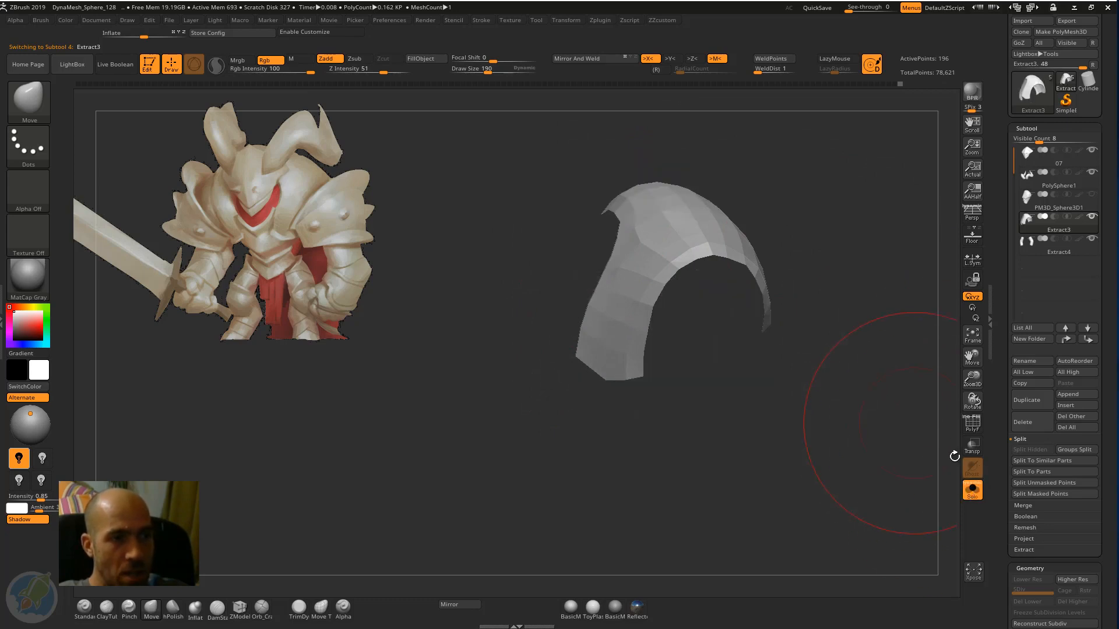
click(973, 494)
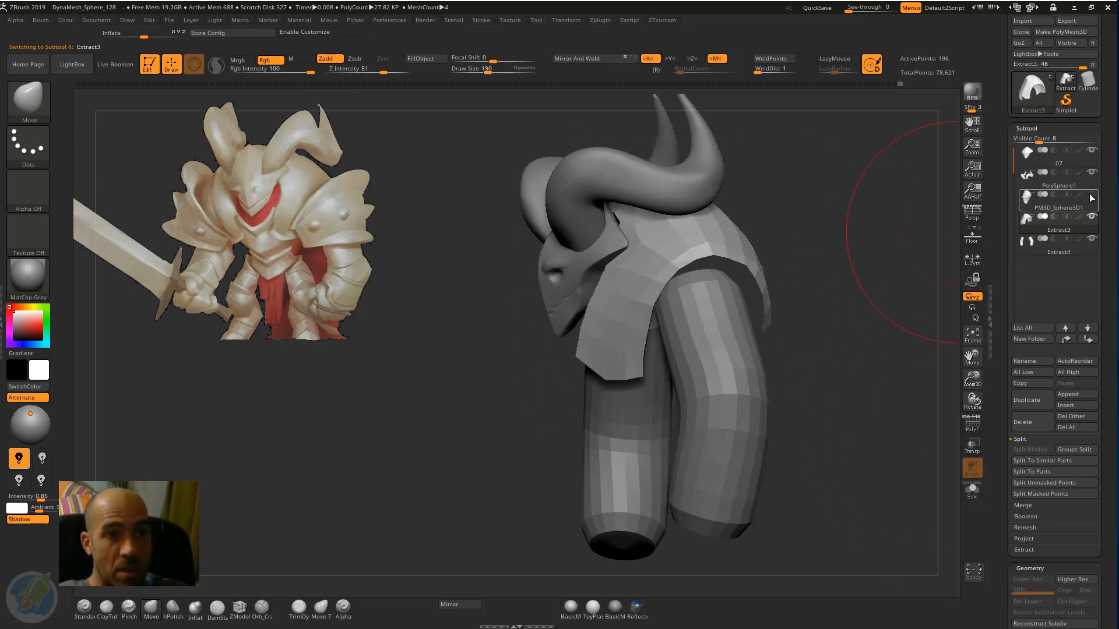
drag(784, 298, 950, 225)
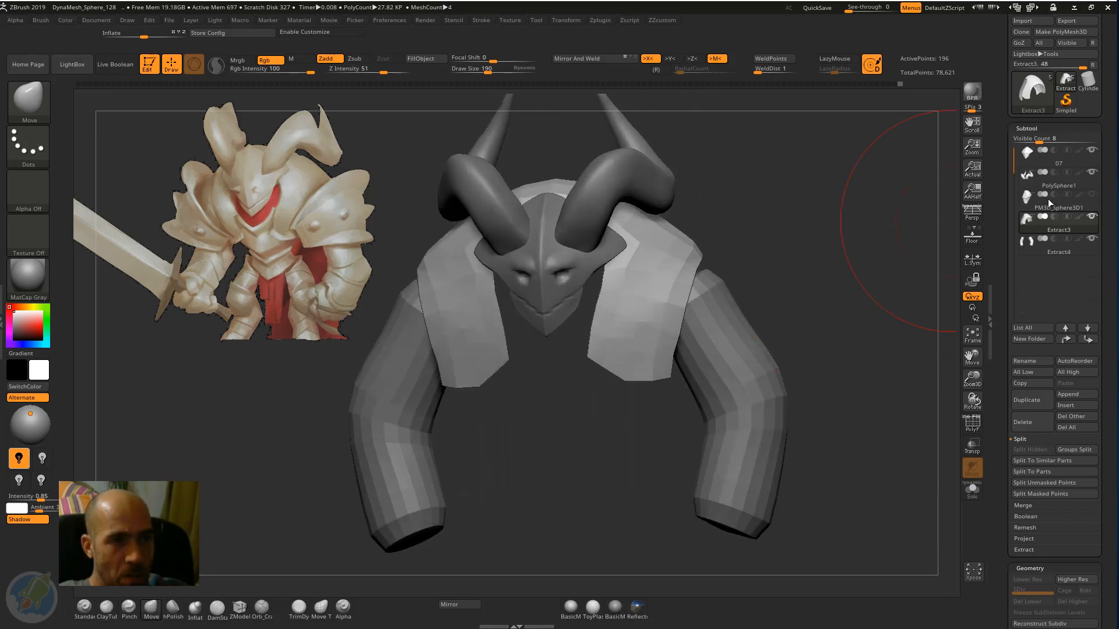
Hide the PM3D_Sphere3D1 torso to review the shoulder armour and arms, and show the torso again as the selected subtool.
click(1091, 195)
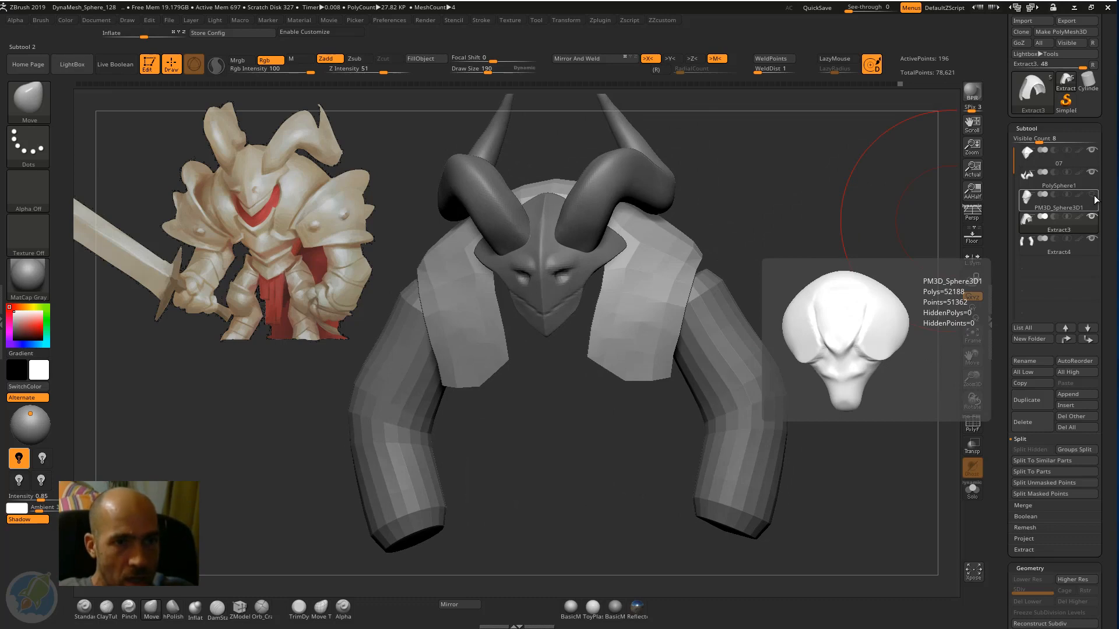
drag(794, 225, 871, 233)
click(1074, 196)
click(1093, 196)
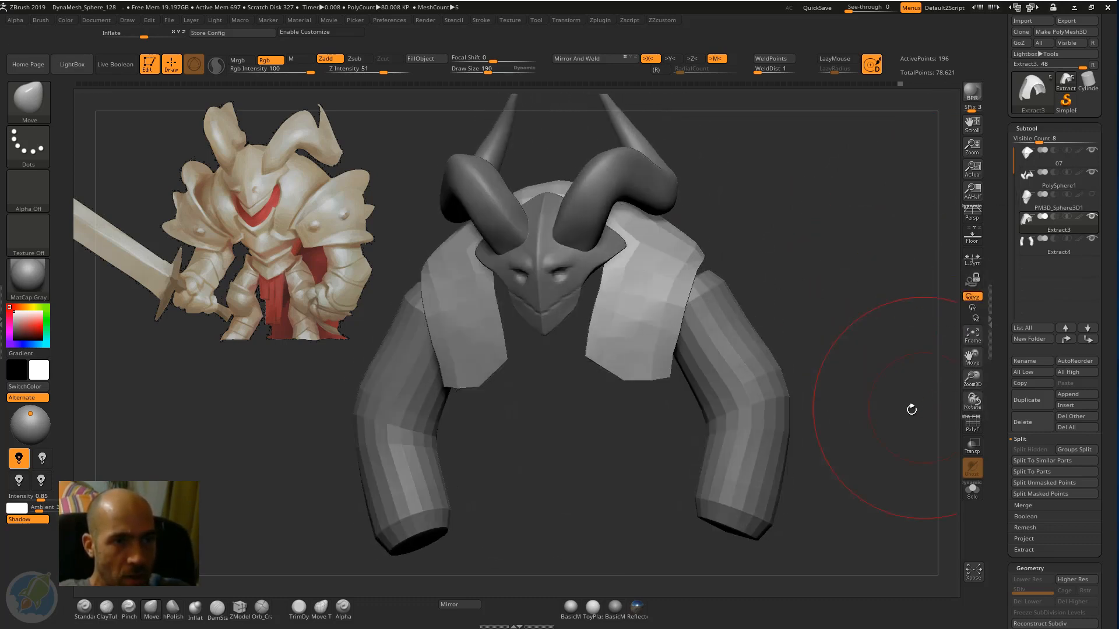
drag(846, 347, 909, 326)
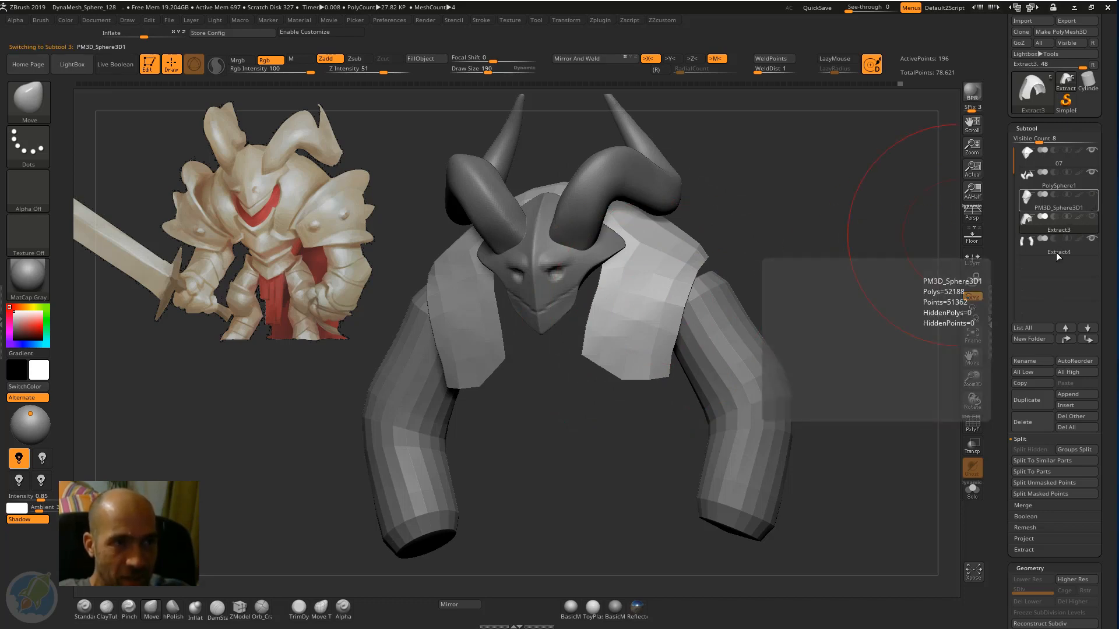
click(1077, 210)
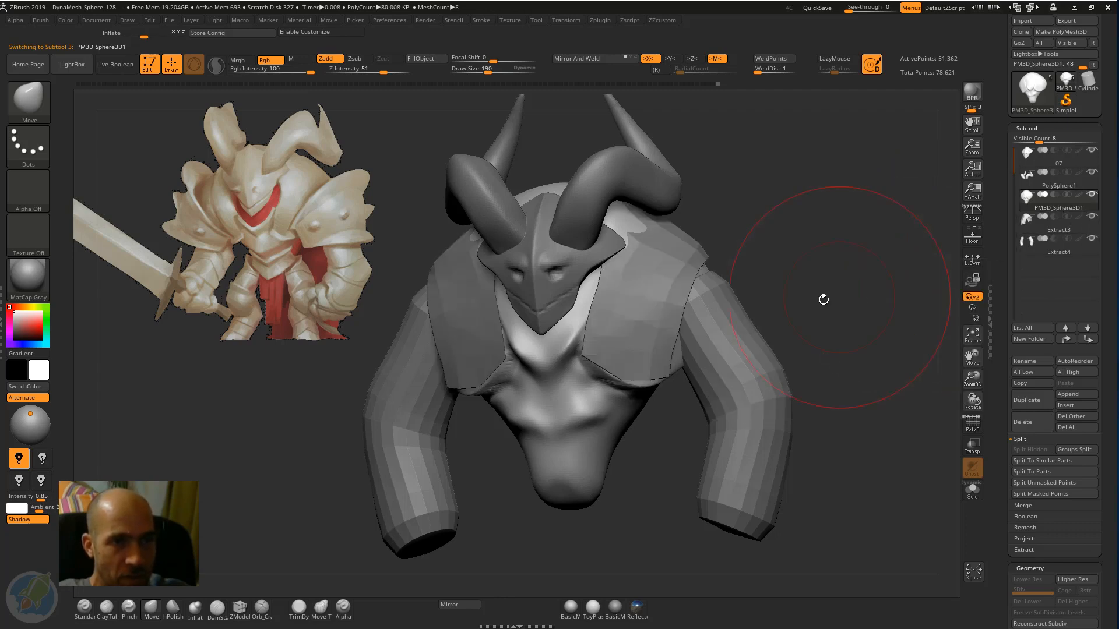
mouse_move(823, 299)
mouse_down()
mouse_move(839, 280)
mouse_move(787, 279)
mouse_move(742, 222)
mouse_move(587, 210)
mouse_up()
key(ctrl+z)
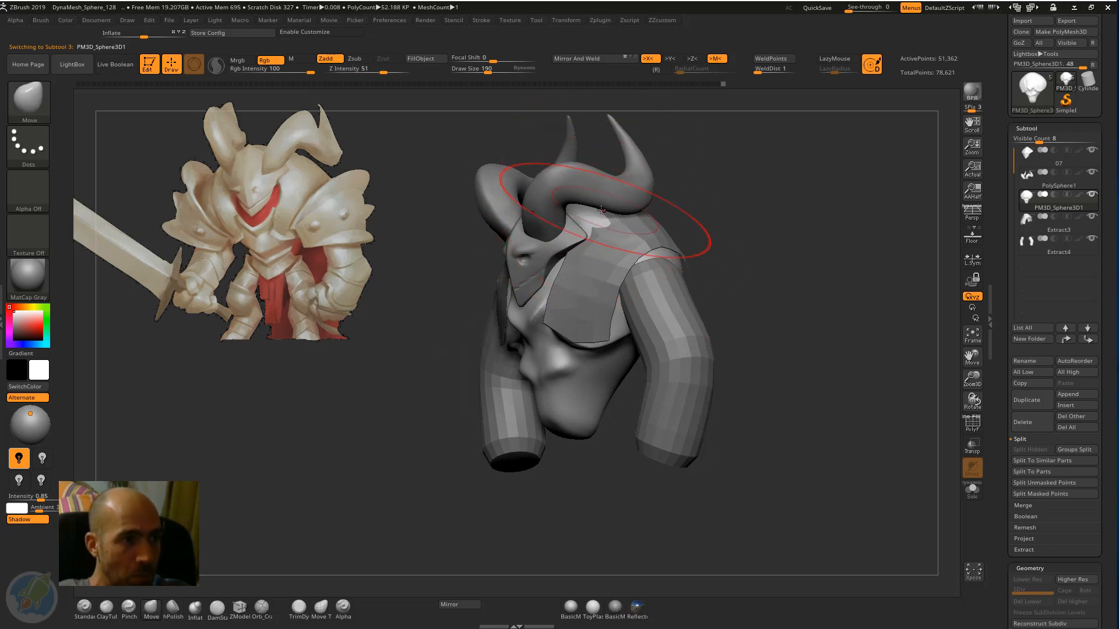
mouse_move(727, 182)
mouse_down()
mouse_move(785, 175)
mouse_move(859, 198)
mouse_up()
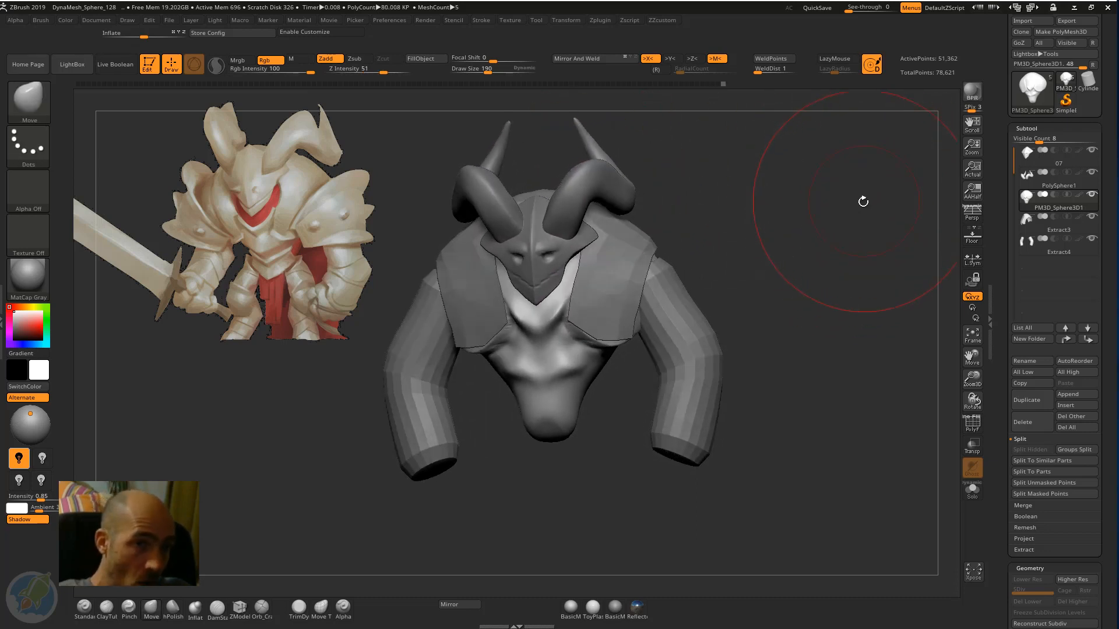
View the torso on its own from the front, and bring back all the other parts.
mouse_move(1089, 199)
key(shift)
shift+click(1090, 196)
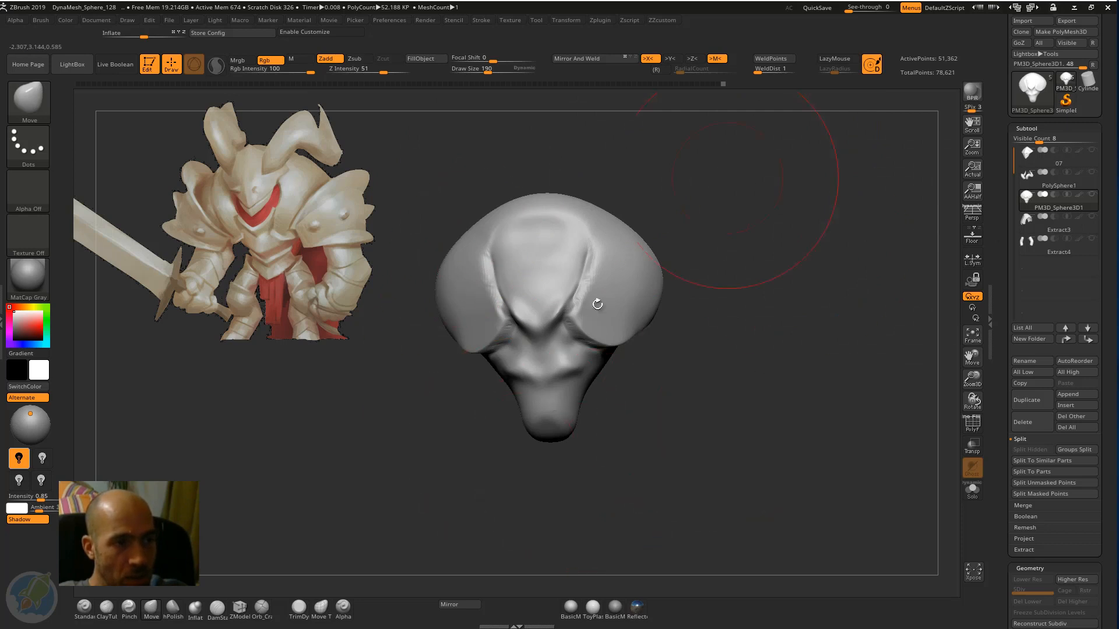
alt+drag(844, 282, 857, 286)
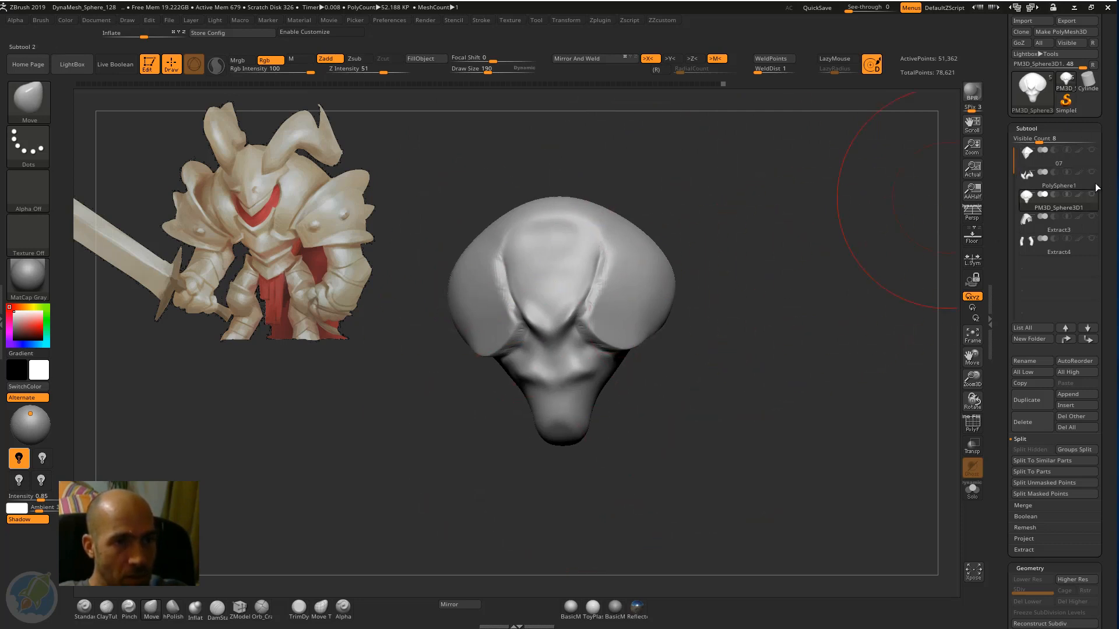
shift+click(1090, 194)
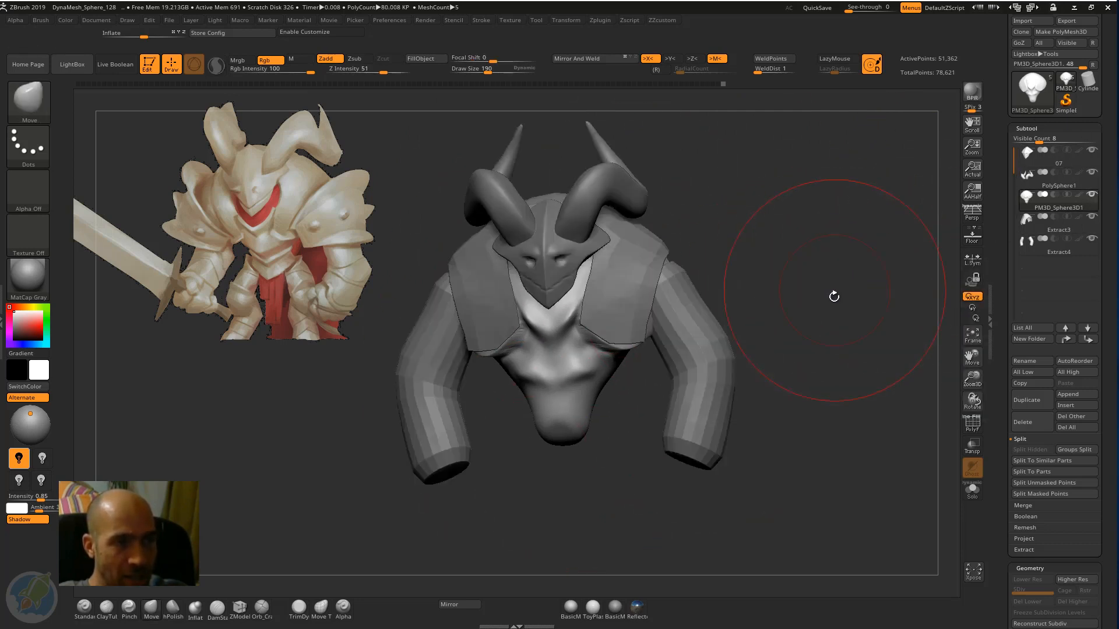
mouse_move(834, 297)
mouse_down()
mouse_move(805, 290)
mouse_move(819, 300)
mouse_move(814, 270)
mouse_move(799, 290)
mouse_up()
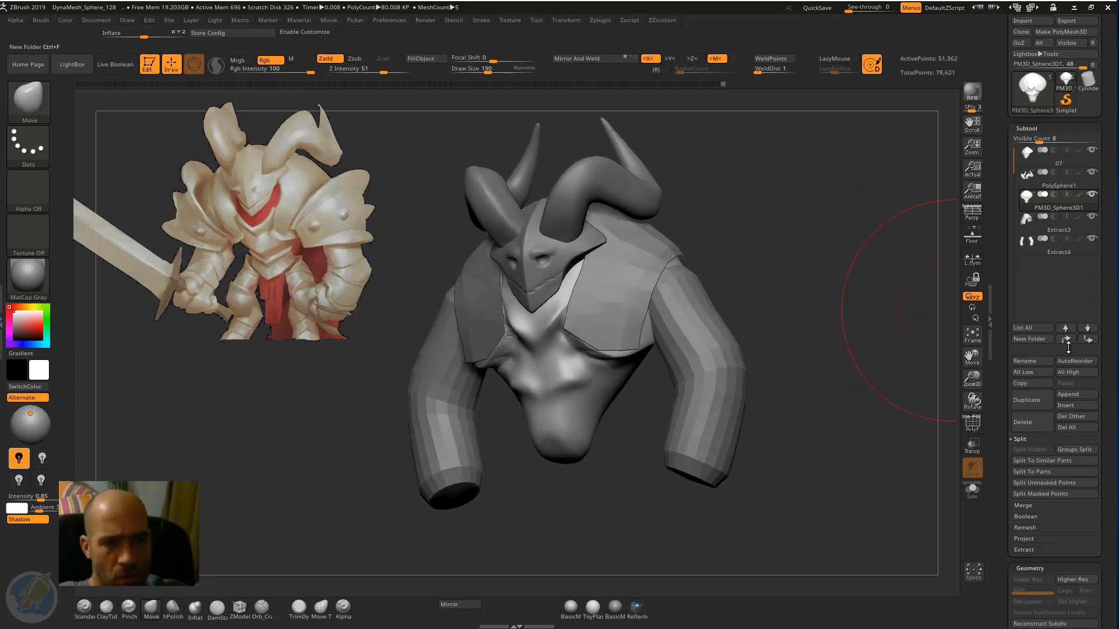
Append a Cylinder3D to the model as a new subtool.
click(1076, 395)
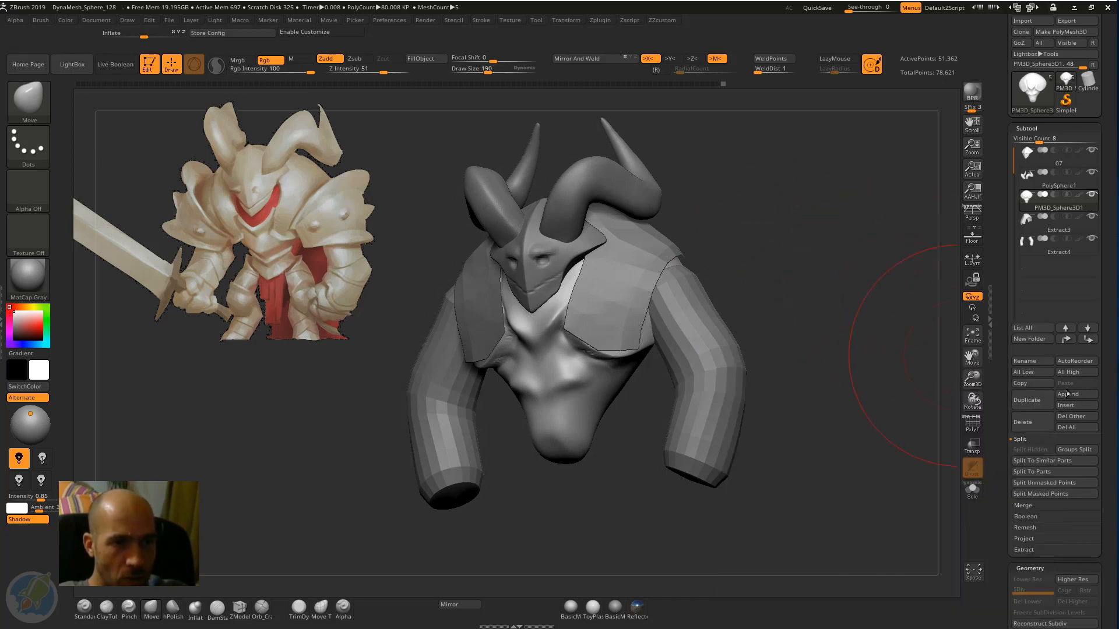
click(1069, 394)
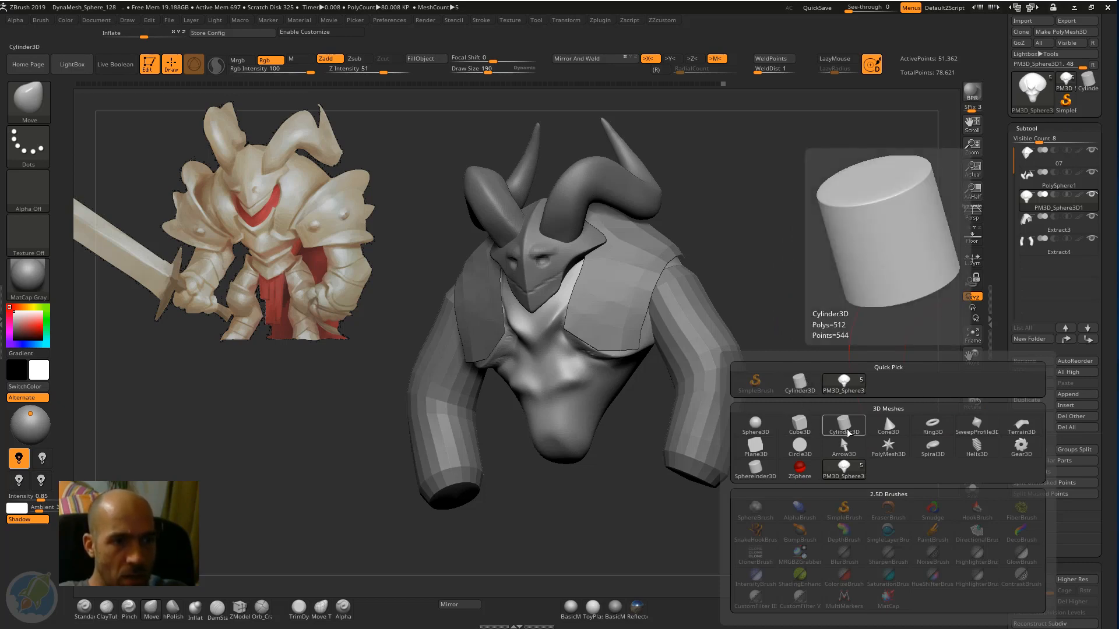
click(807, 384)
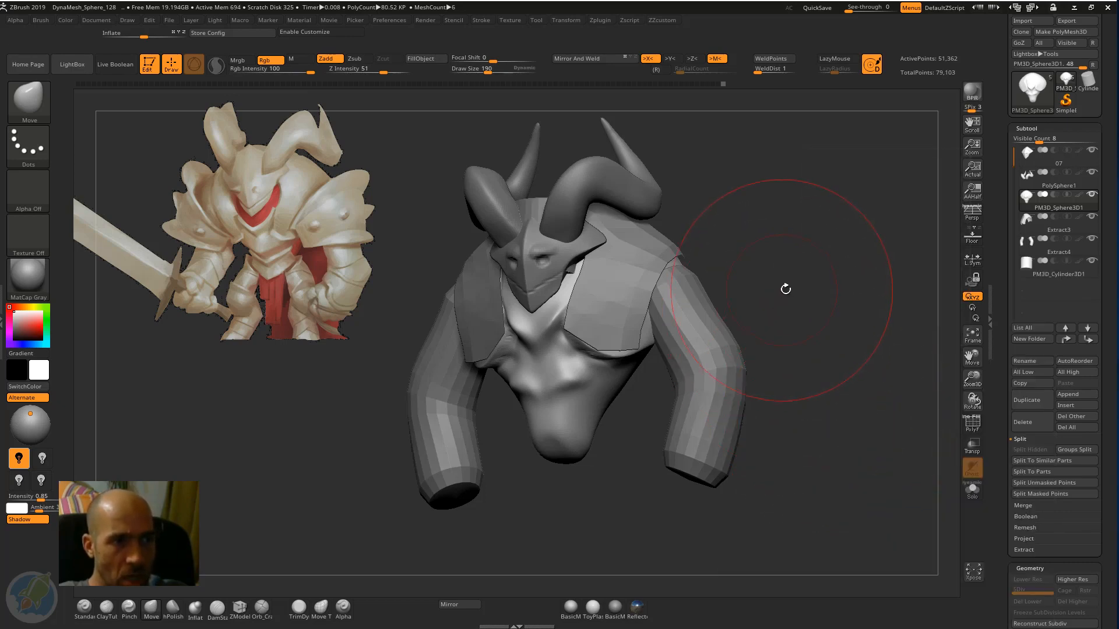
drag(859, 220, 745, 209)
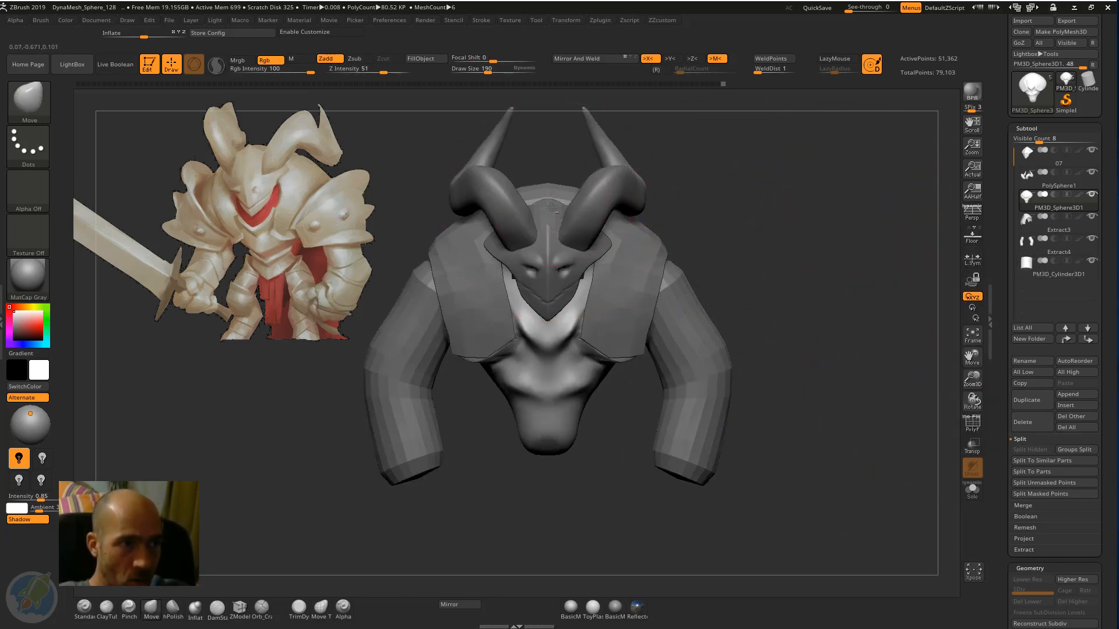
Select the PM3D_Cylinder3D1 subtool, isolate it in Solo mode and turn on its polyframe with perspective off.
click(1028, 272)
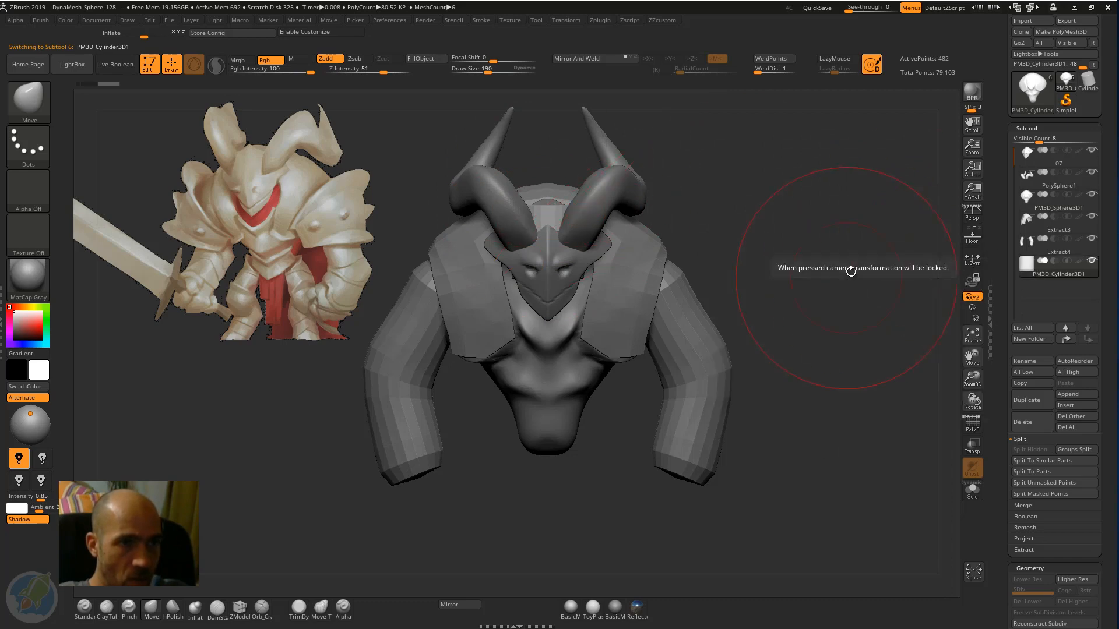
drag(849, 266, 980, 463)
click(972, 493)
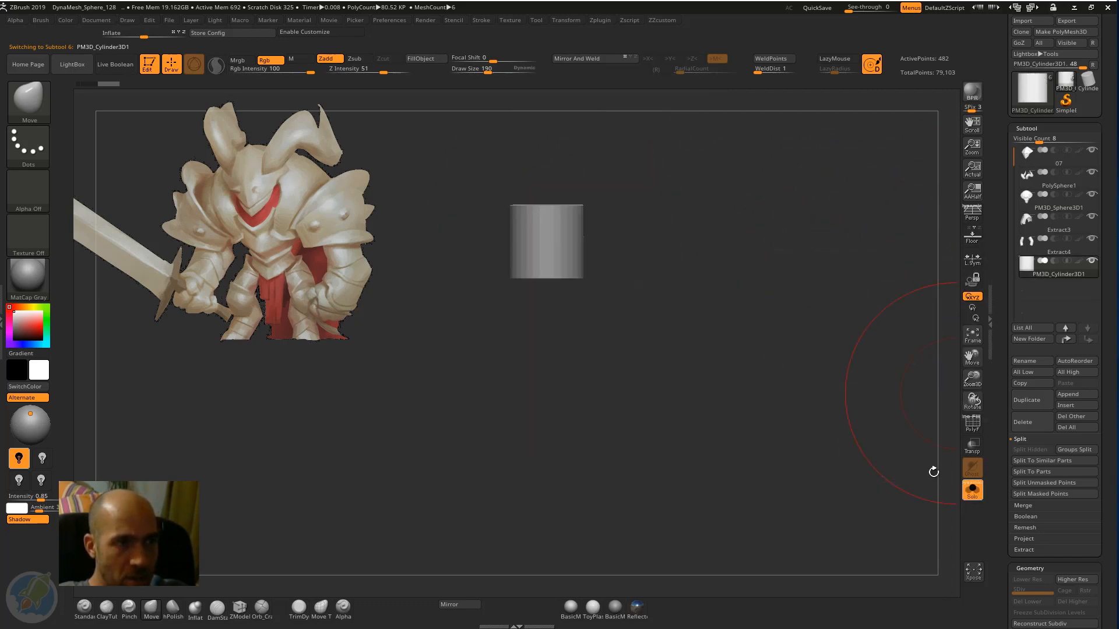
alt+drag(721, 226, 815, 322)
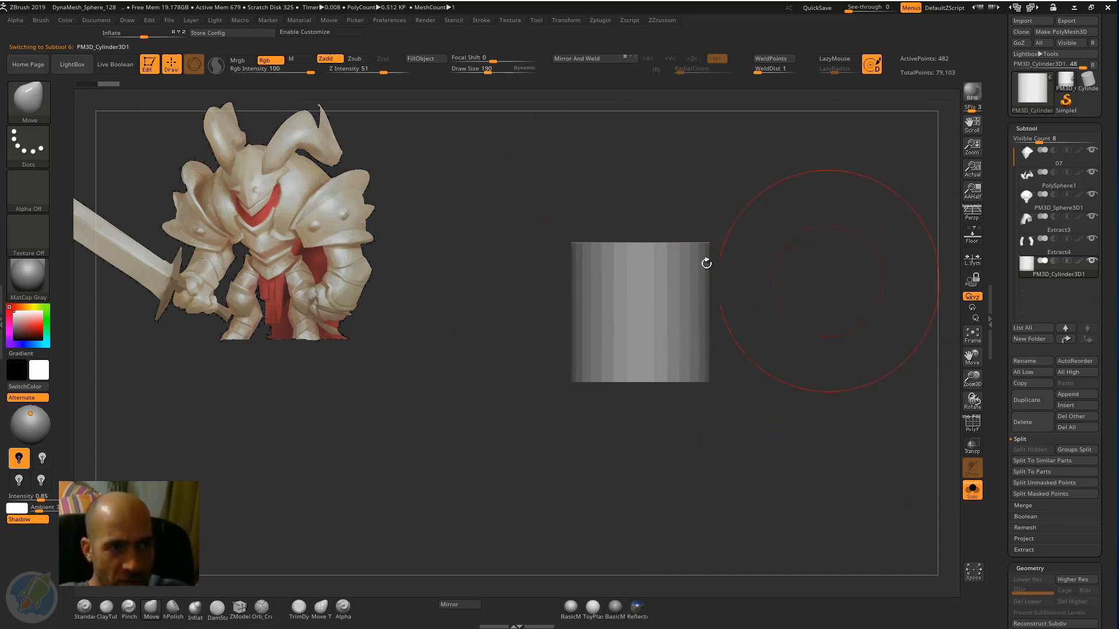
click(974, 213)
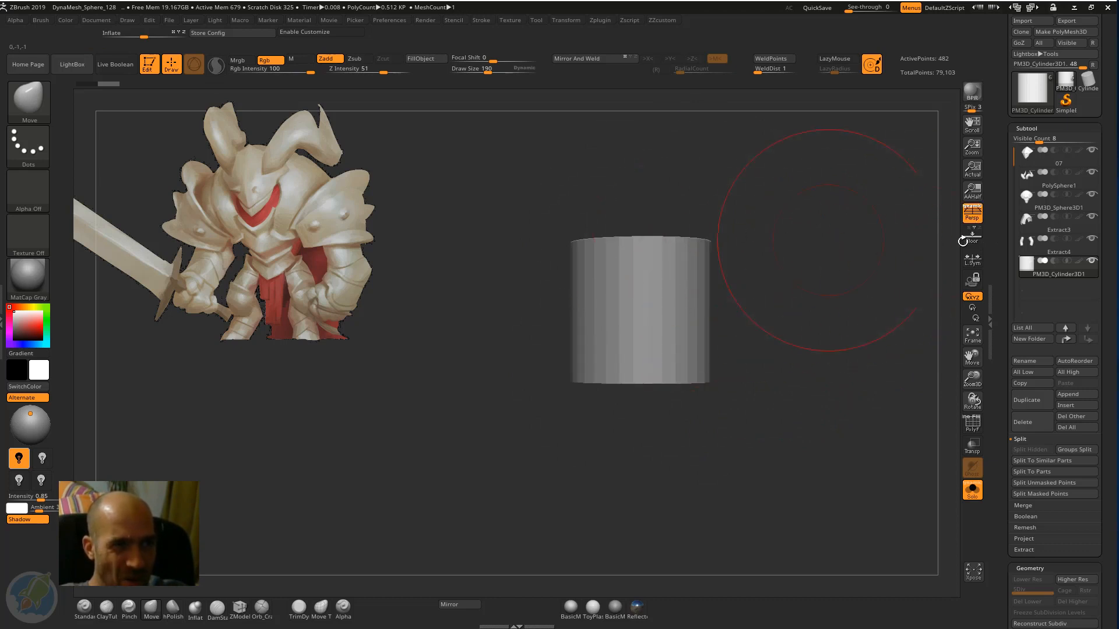
click(977, 430)
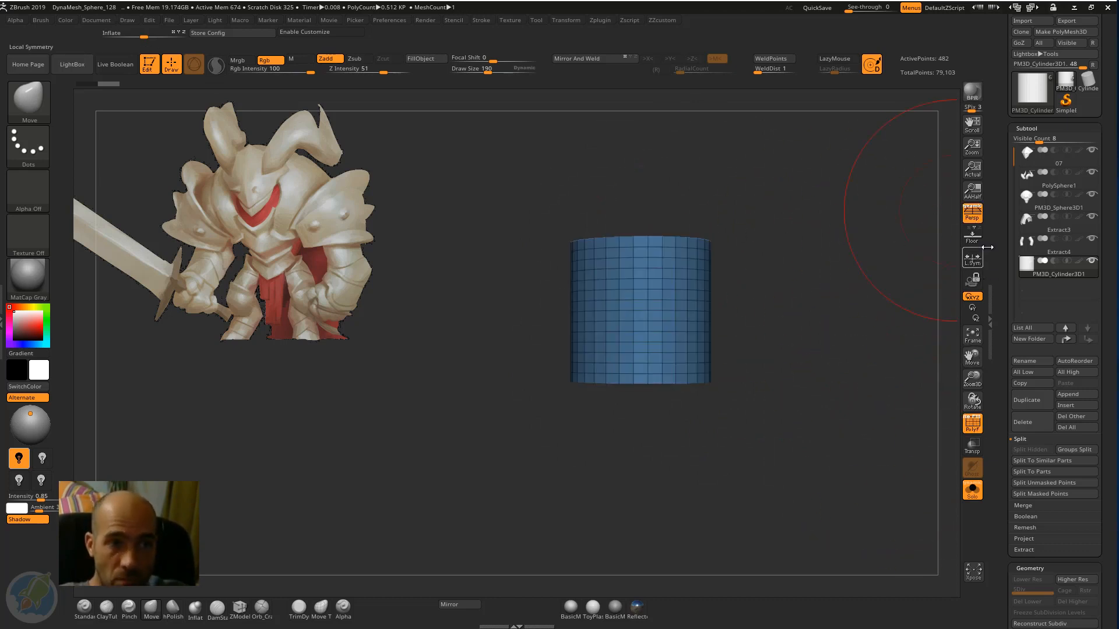
click(971, 213)
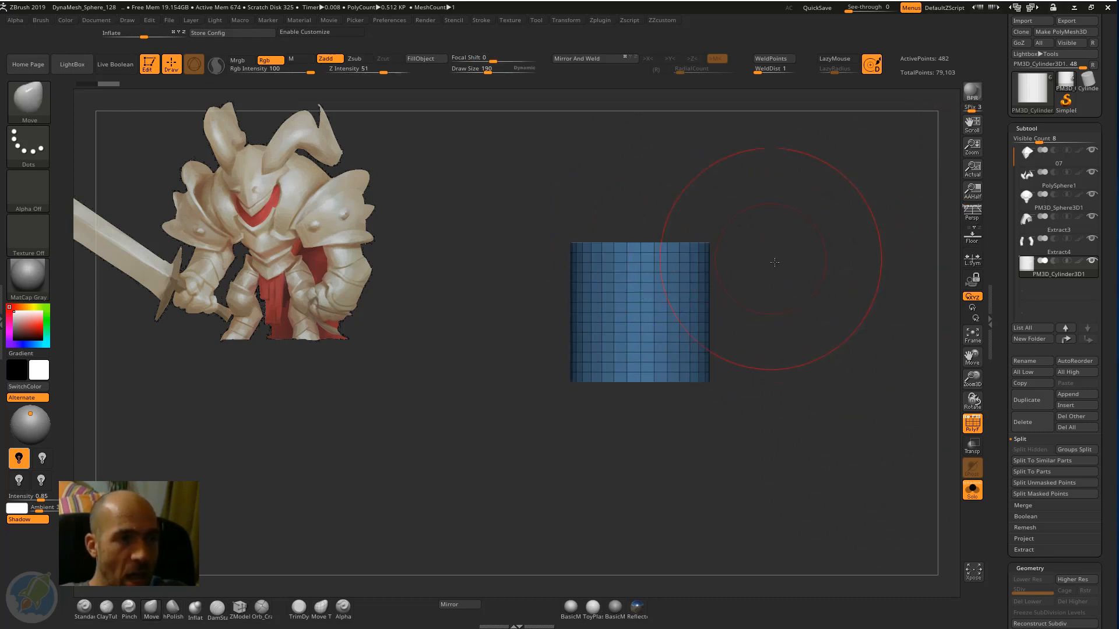
alt+drag(764, 264, 751, 278)
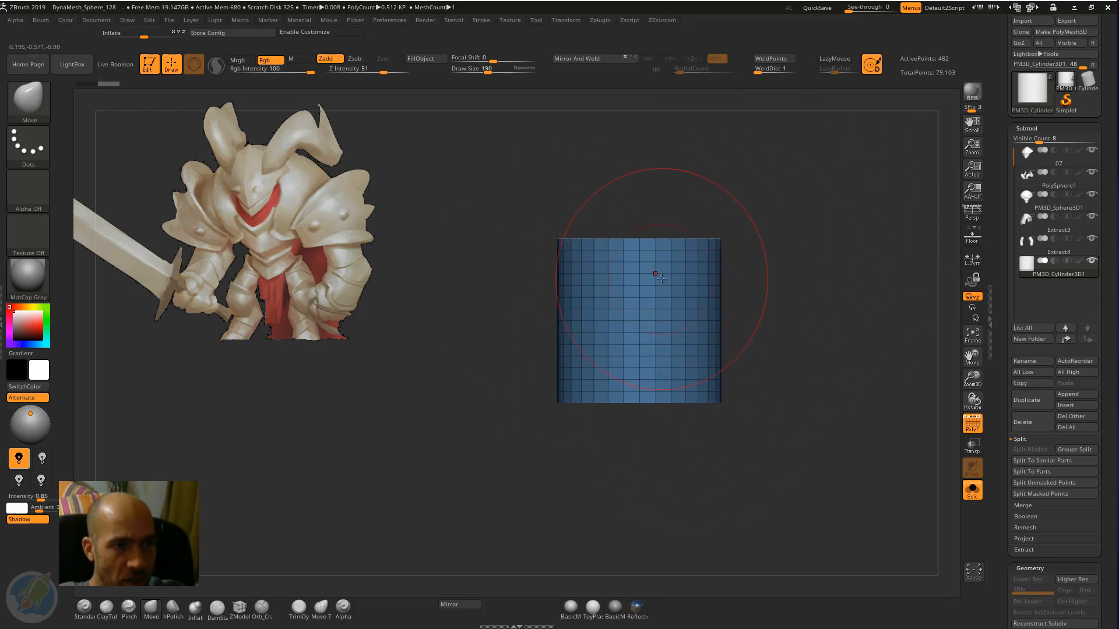
Keep only the cylinder's top row of side polygons with its cap visible, and delete the hidden geometry.
mouse_move(804, 453)
ctrl+shift+mouse_down()
mouse_move(589, 320)
mouse_move(535, 256)
ctrl+shift+mouse_up()
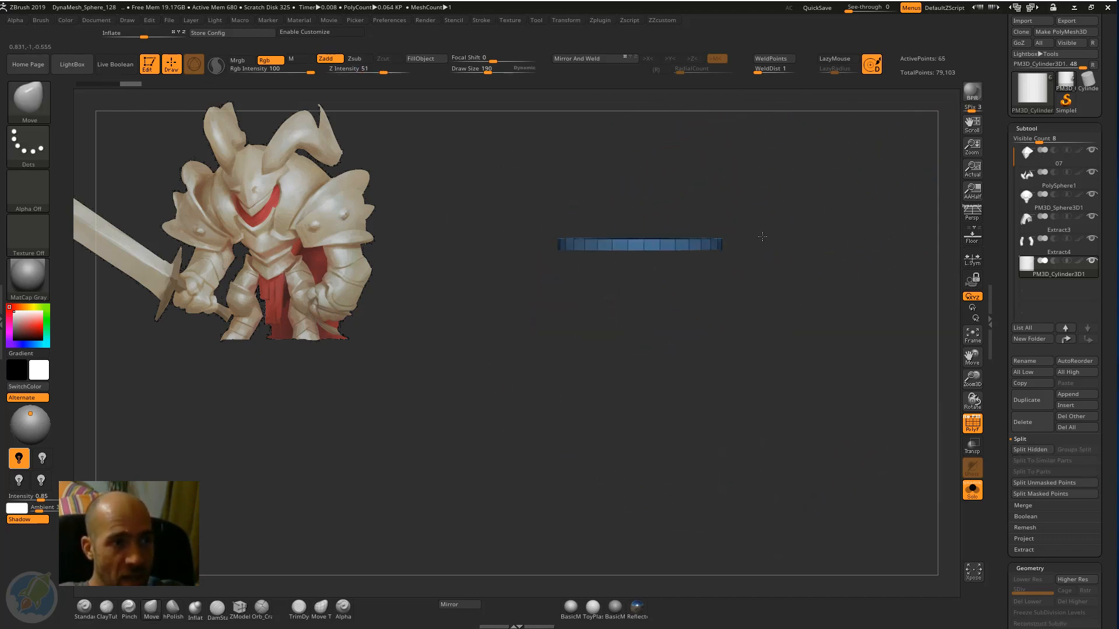
drag(762, 234, 649, 276)
drag(774, 291, 806, 295)
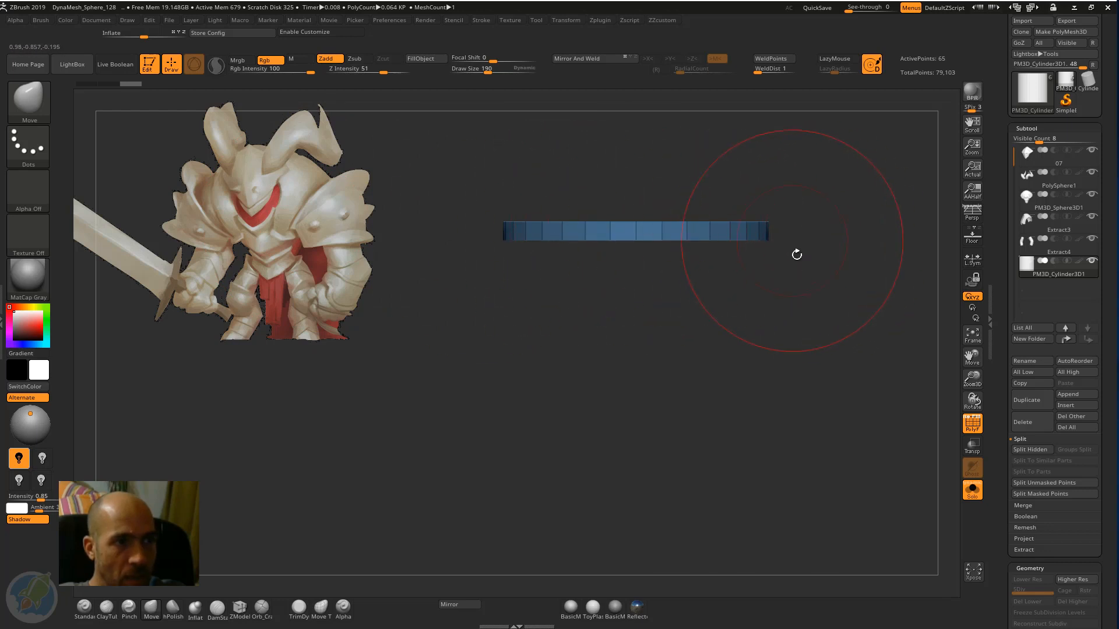
mouse_move(807, 261)
mouse_down()
mouse_move(815, 324)
mouse_move(813, 272)
mouse_up()
key(ctrl+d)
click(816, 352)
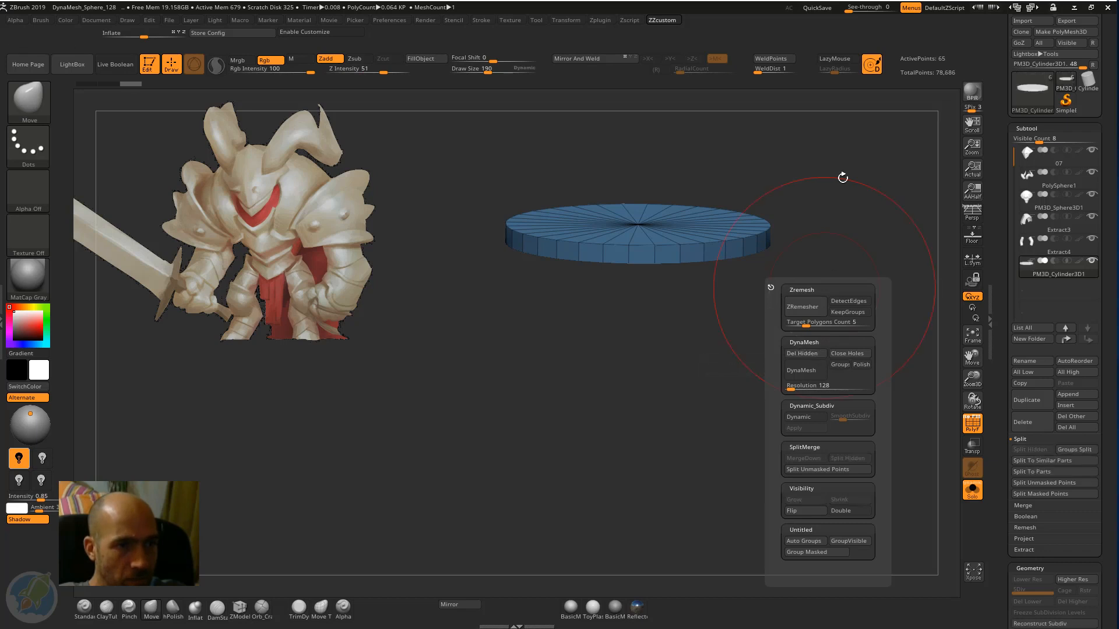
Hide the cylinder's flat cap and delete it, leaving an open ring of side polygons.
mouse_move(857, 178)
mouse_down()
mouse_move(861, 222)
mouse_move(817, 270)
mouse_move(822, 285)
mouse_move(794, 332)
mouse_move(612, 324)
mouse_move(618, 310)
mouse_up()
drag(817, 298, 735, 265)
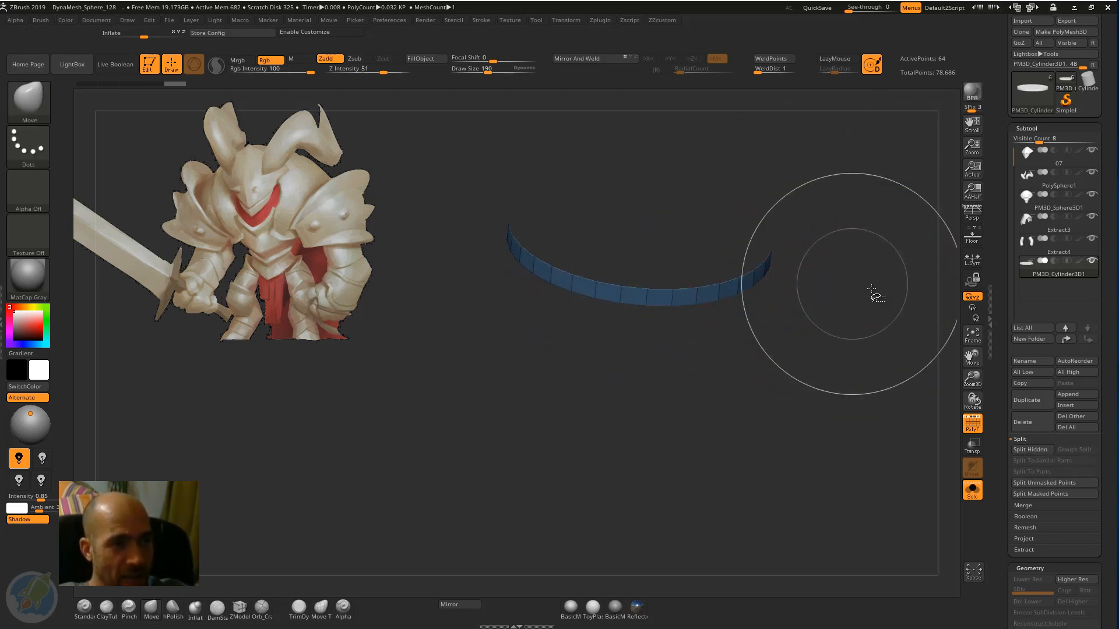
key(z)
click(861, 372)
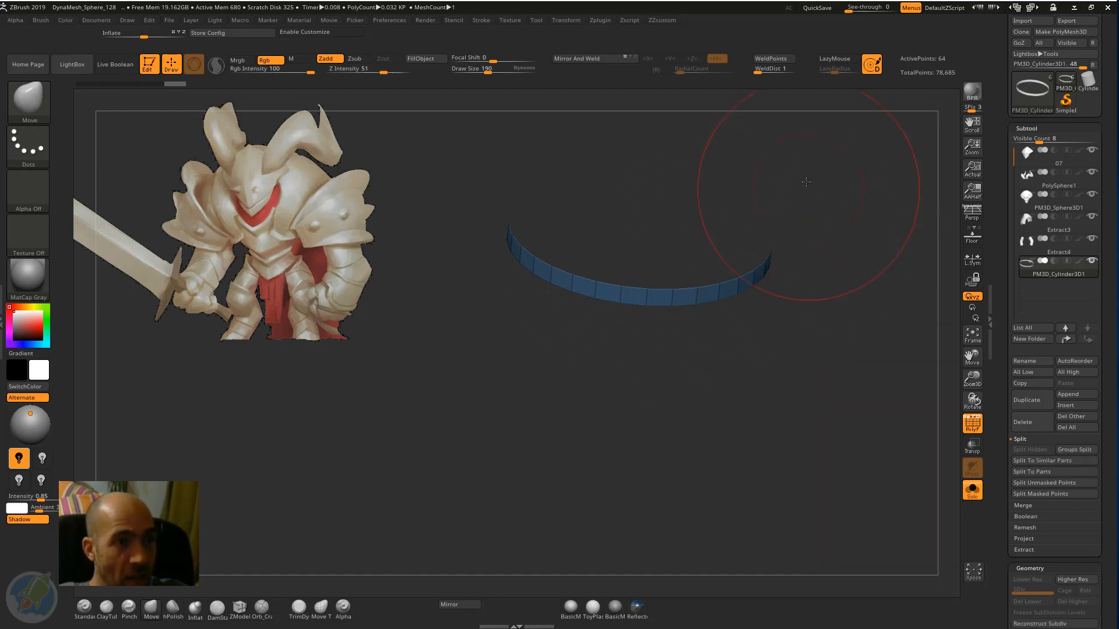
Centre the transform gizmo on the open ring and scale it up along Y into a taller band.
shift+drag(806, 174, 807, 275)
key(w)
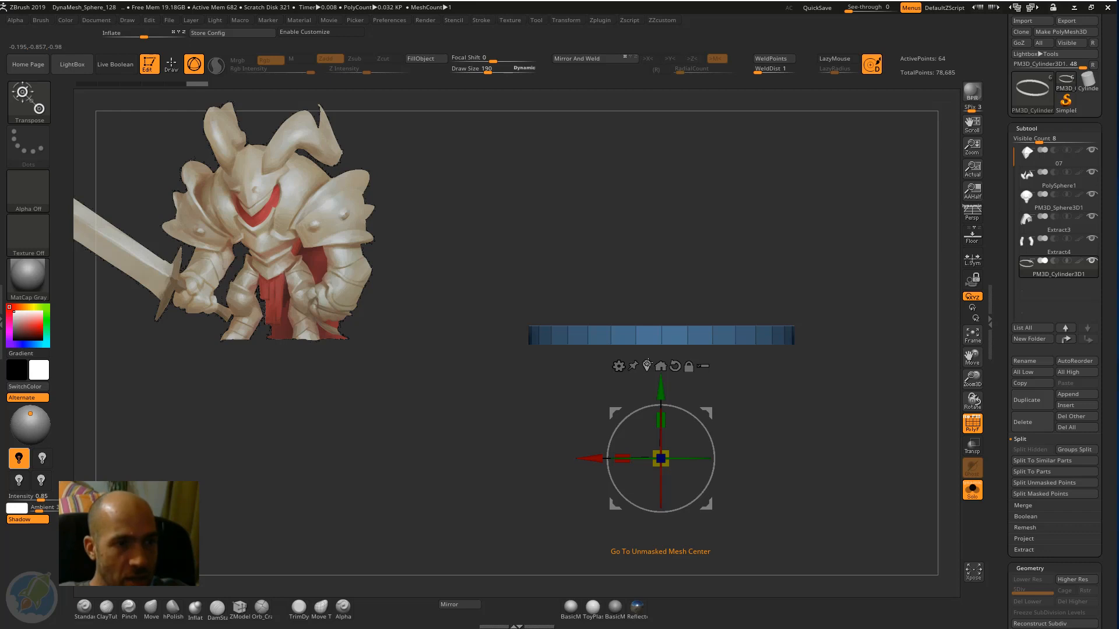
click(647, 366)
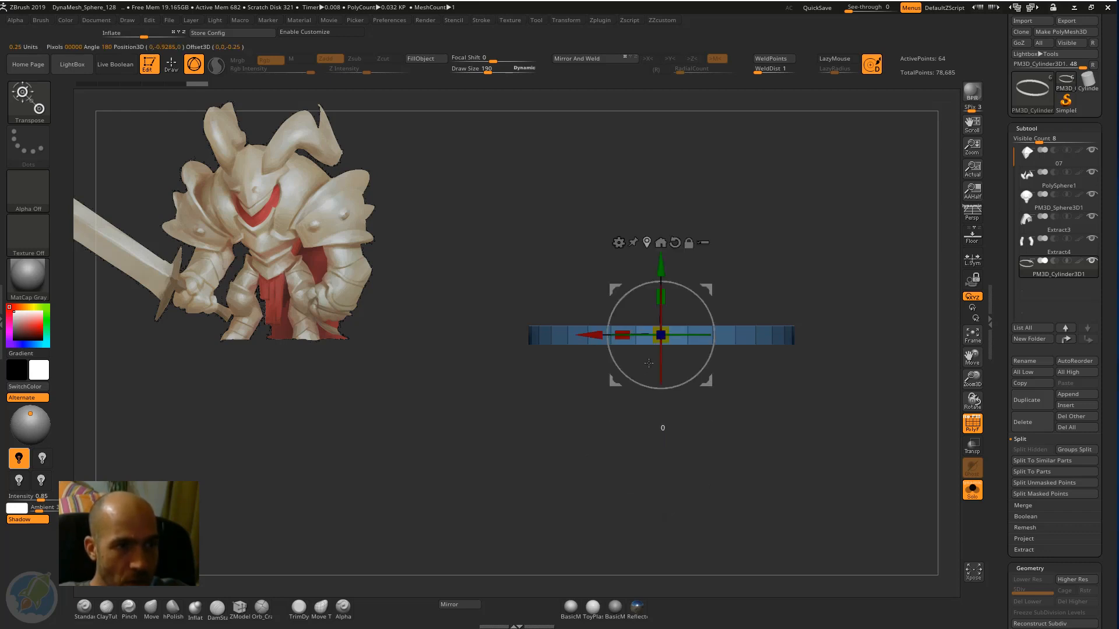
drag(650, 362, 791, 222)
key(ctrl+z)
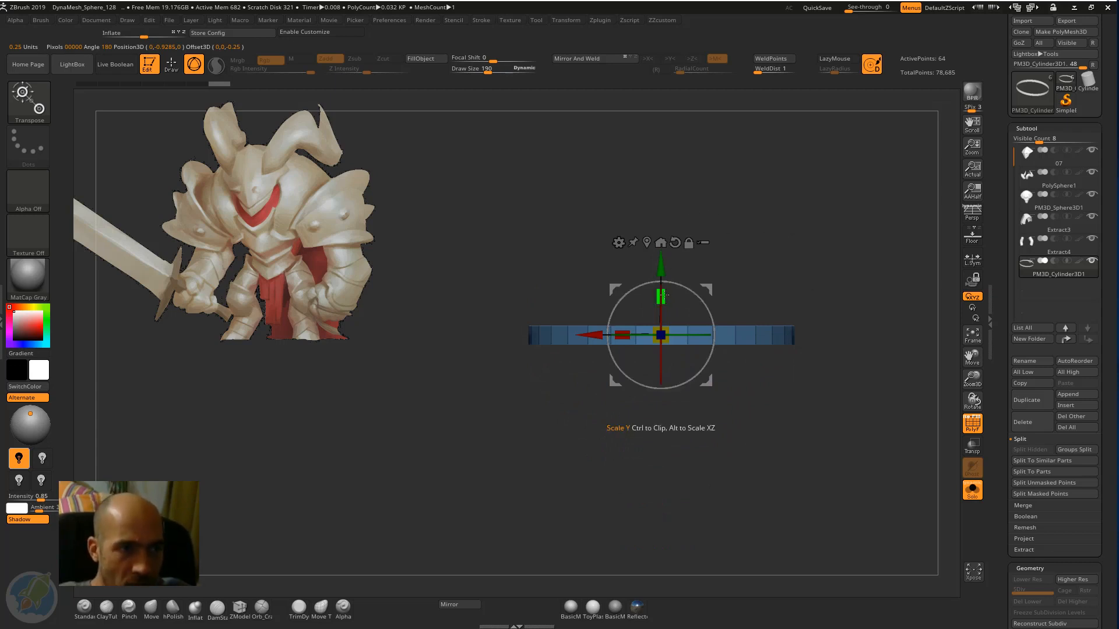
drag(663, 296, 661, 207)
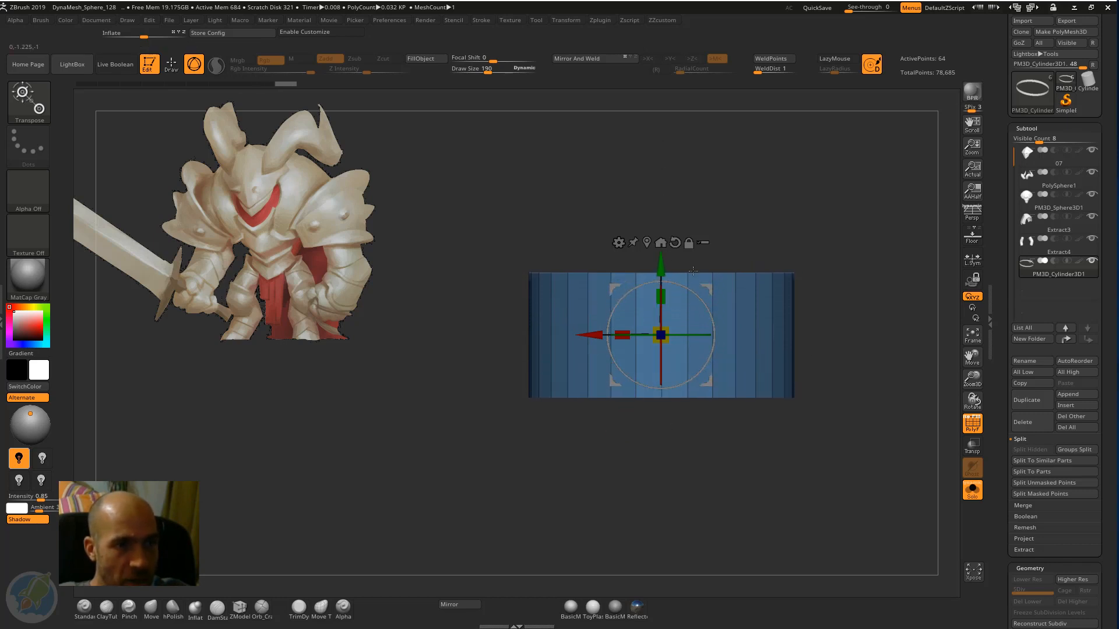
Show all the parts again, place the band beside the character's left shoulder and rotate it about 85° onto its side.
click(972, 490)
alt+drag(701, 208, 734, 233)
drag(657, 236, 797, 344)
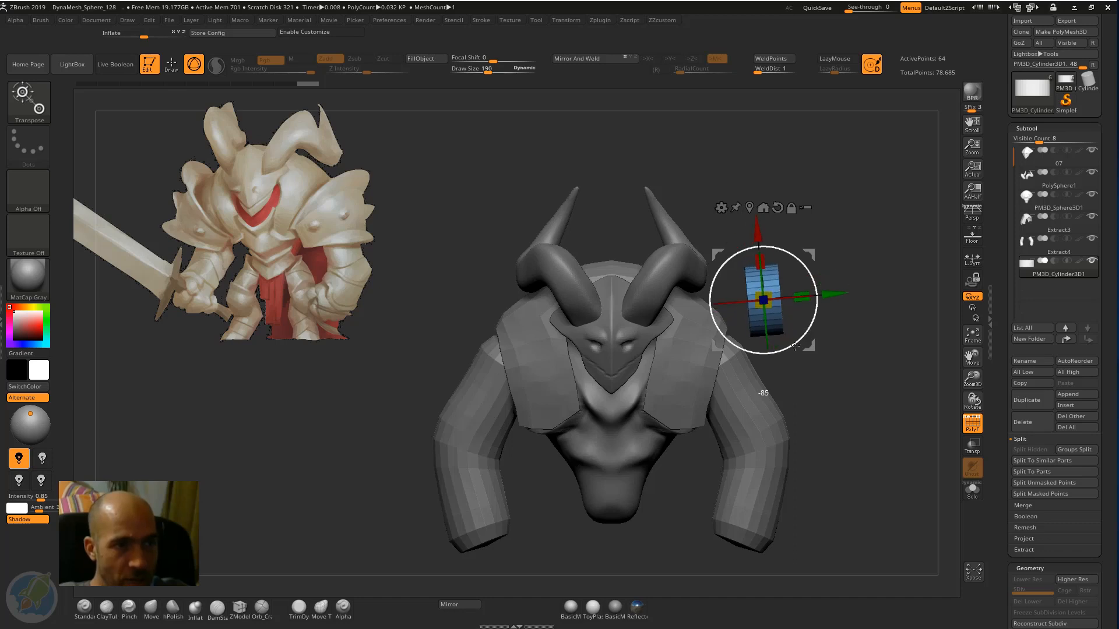
shift+drag(787, 353, 786, 352)
shift+right_drag(801, 318, 740, 303)
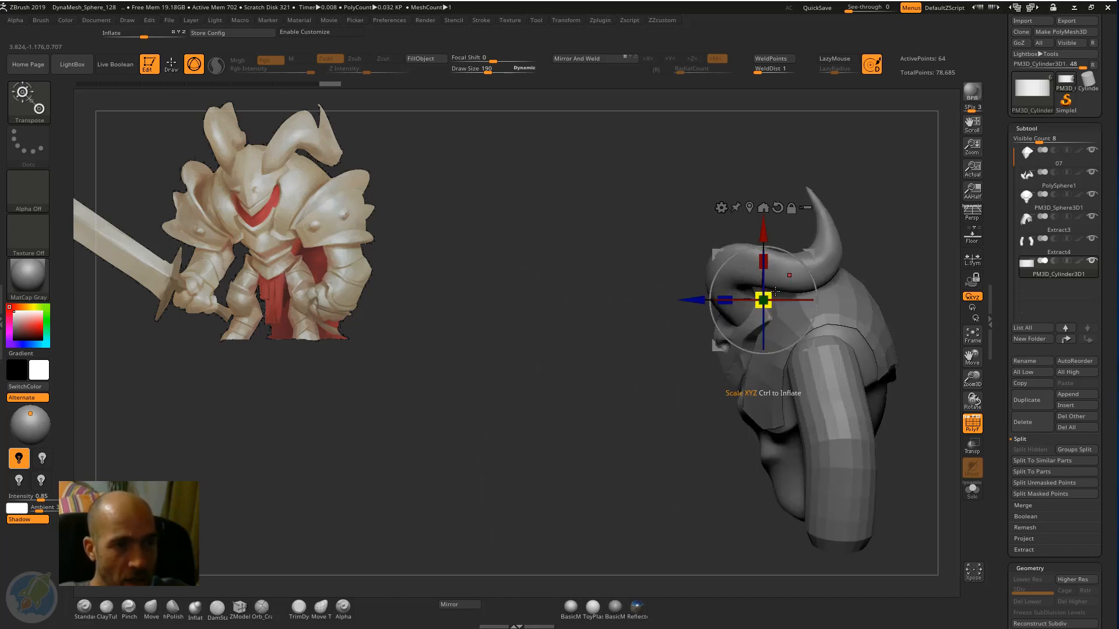
Scale, move back and tilt the band to fit over the left shoulder, and lengthen it along its Y axis.
drag(768, 295, 780, 281)
shift+right_drag(735, 306, 799, 311)
drag(810, 252, 846, 324)
right_drag(846, 324, 735, 320)
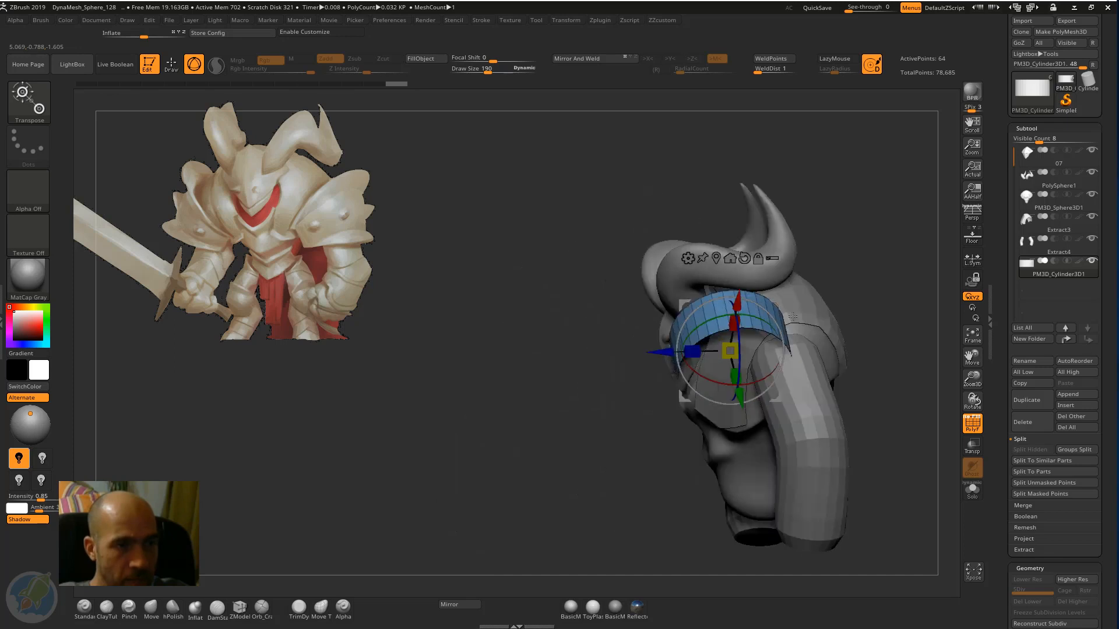
drag(662, 352, 712, 352)
right_drag(872, 230, 847, 295)
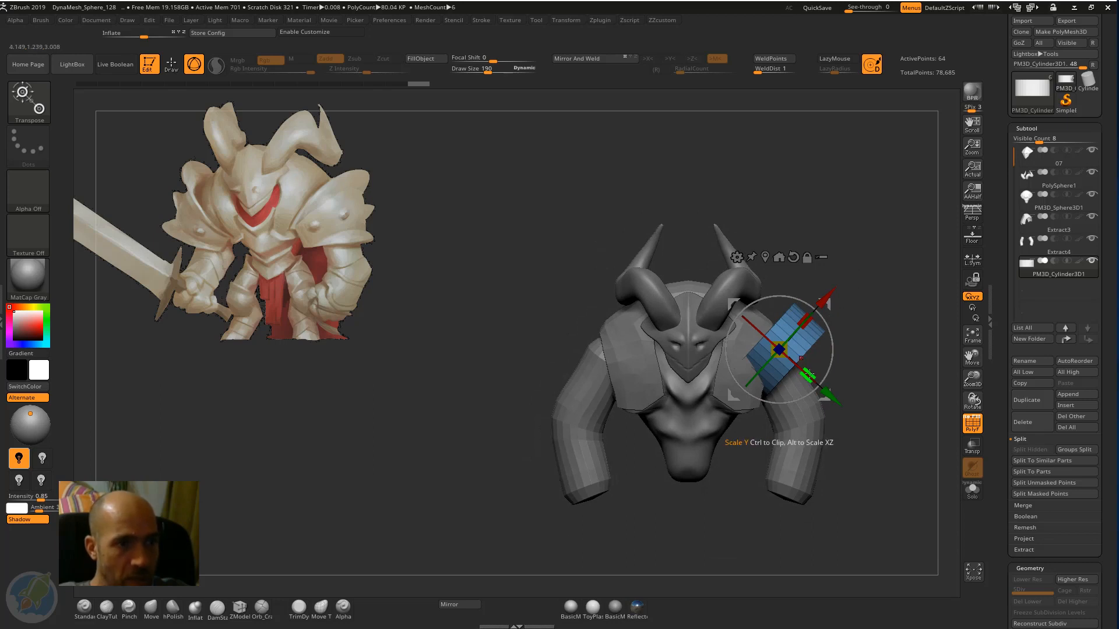
drag(809, 374, 836, 387)
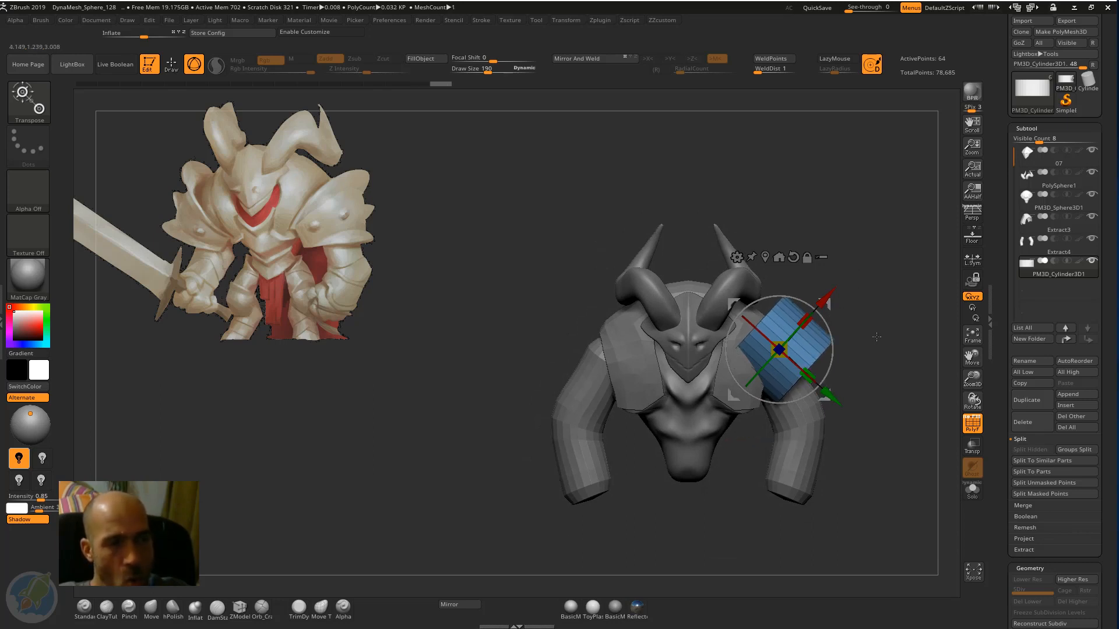
Isolate the shoulder band and try to hide its lower polygons.
key(q)
ctrl+right_drag(869, 312, 822, 308)
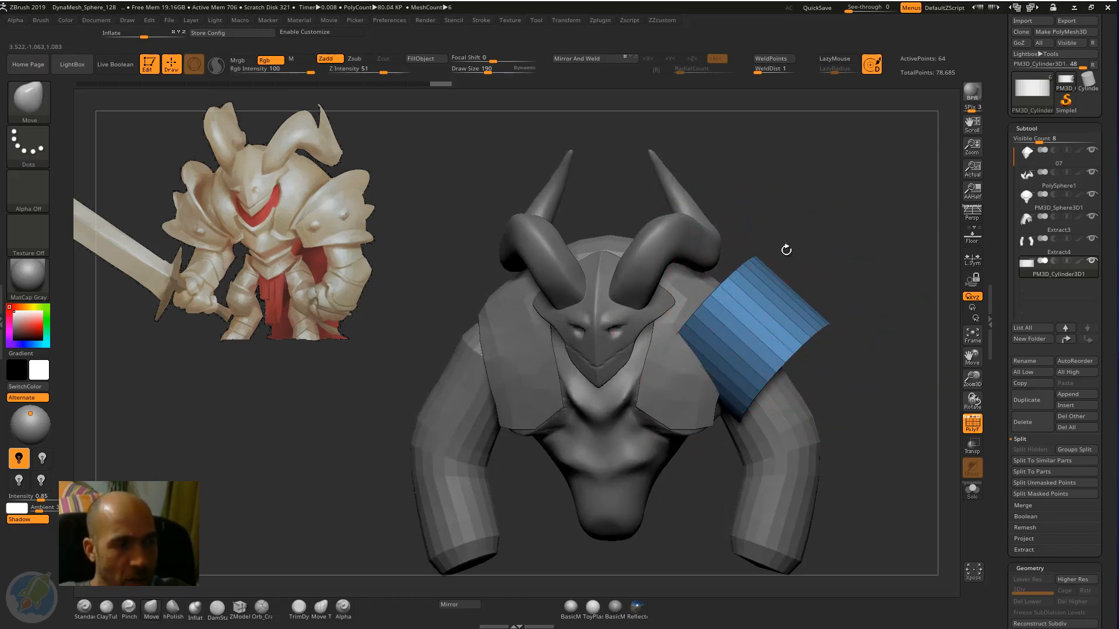
drag(786, 250, 797, 252)
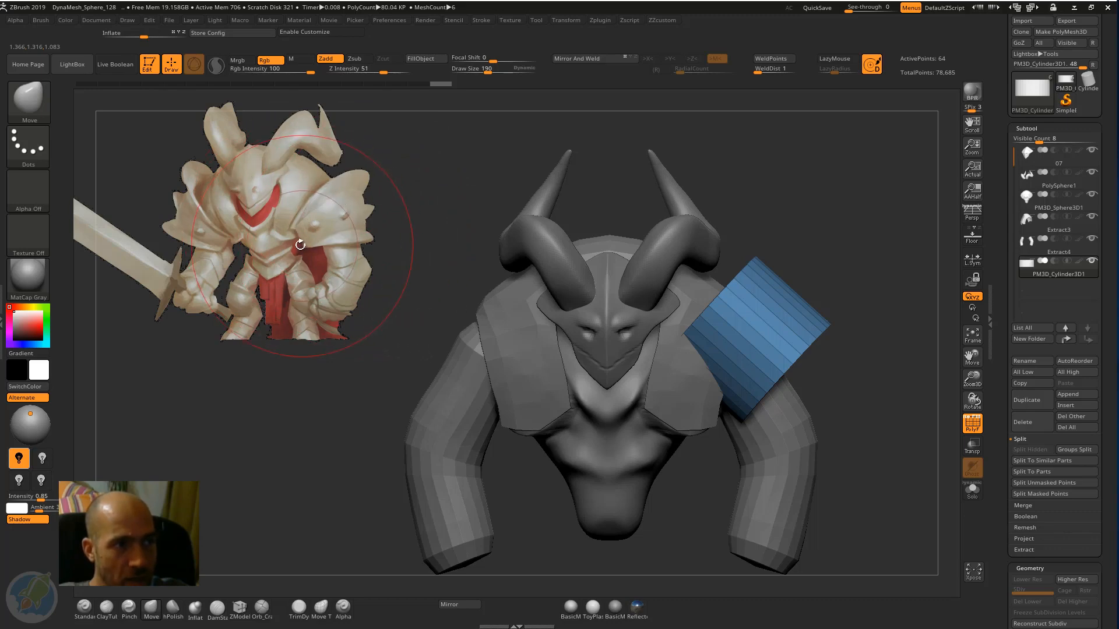
drag(824, 230, 931, 353)
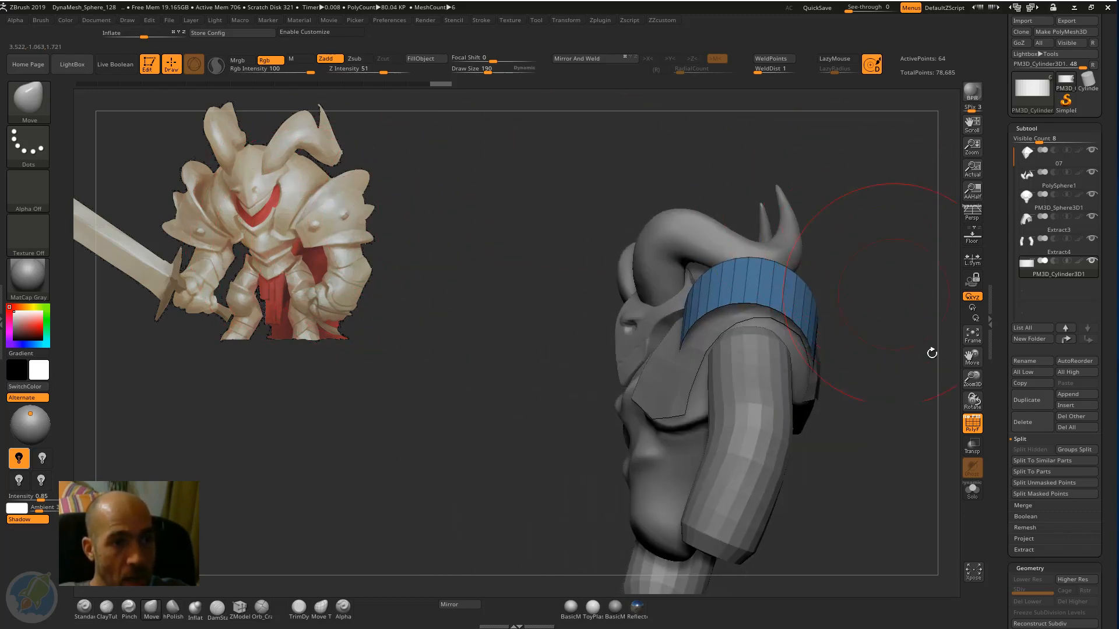
click(972, 490)
mouse_move(824, 475)
mouse_down()
mouse_move(888, 437)
mouse_move(858, 477)
mouse_move(842, 460)
mouse_move(886, 490)
mouse_move(750, 430)
mouse_move(670, 363)
mouse_up()
mouse_move(668, 404)
mouse_down()
mouse_move(693, 403)
mouse_move(662, 388)
mouse_up()
ctrl+shift+click(817, 189)
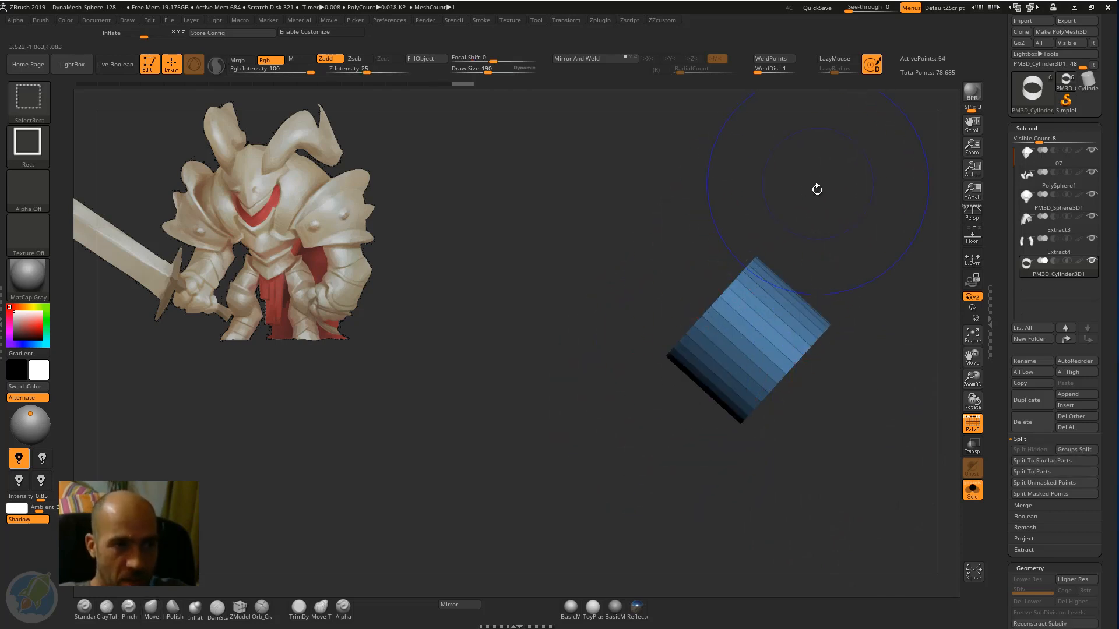
drag(871, 270, 804, 198)
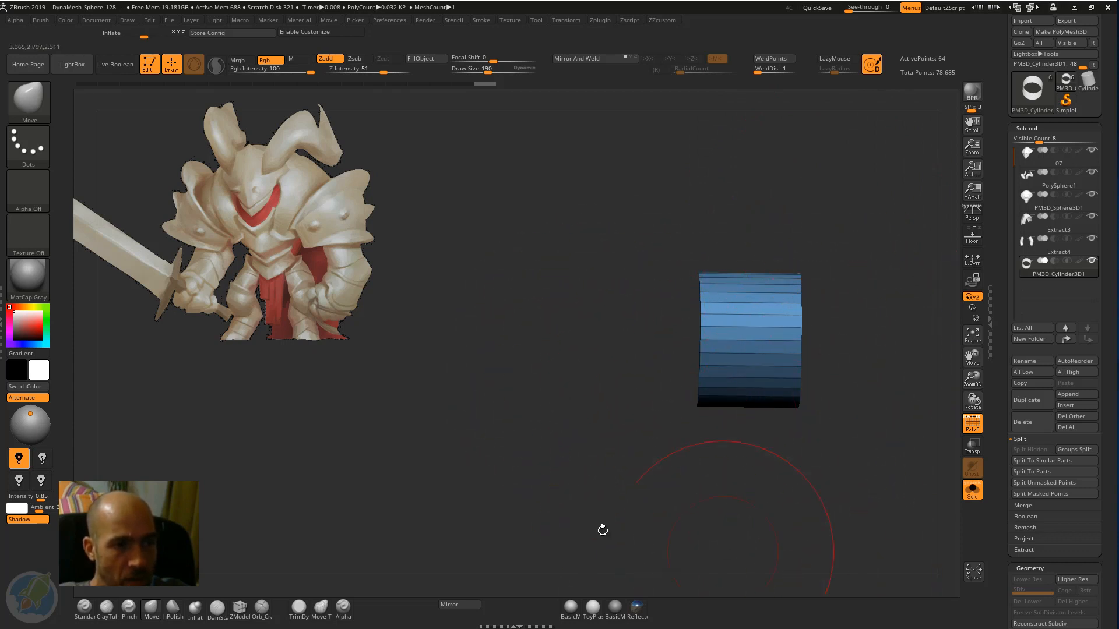
Hide the band's underside polygons, leaving an open arch over the left shoulder, and check it in isolation and with the full model.
click(972, 491)
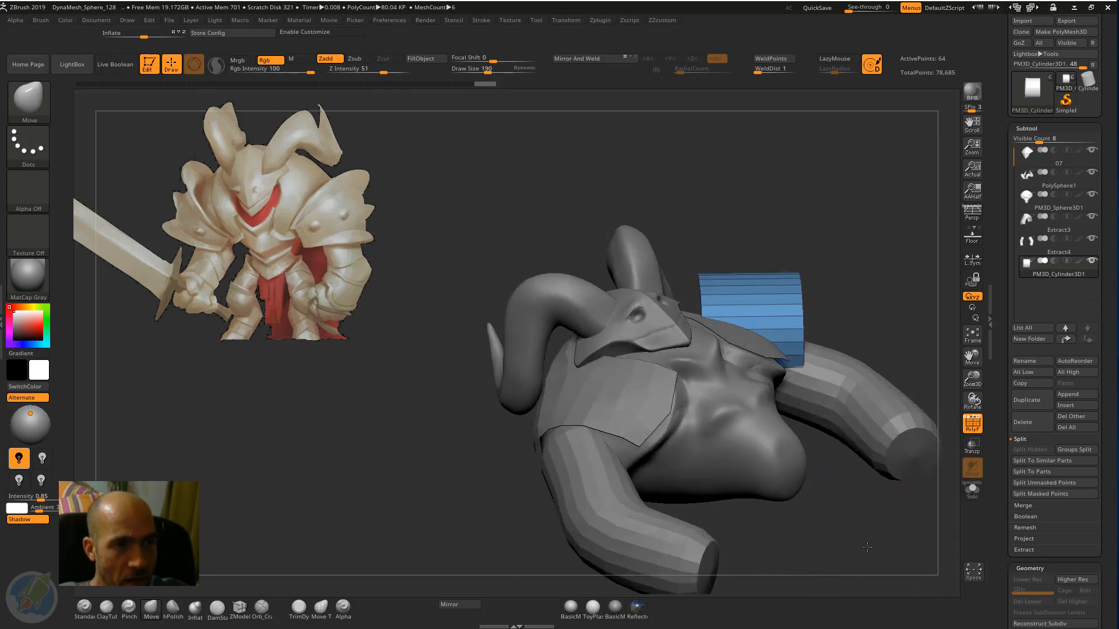
mouse_move(867, 547)
mouse_down()
mouse_move(856, 298)
mouse_move(845, 370)
mouse_move(588, 472)
mouse_up()
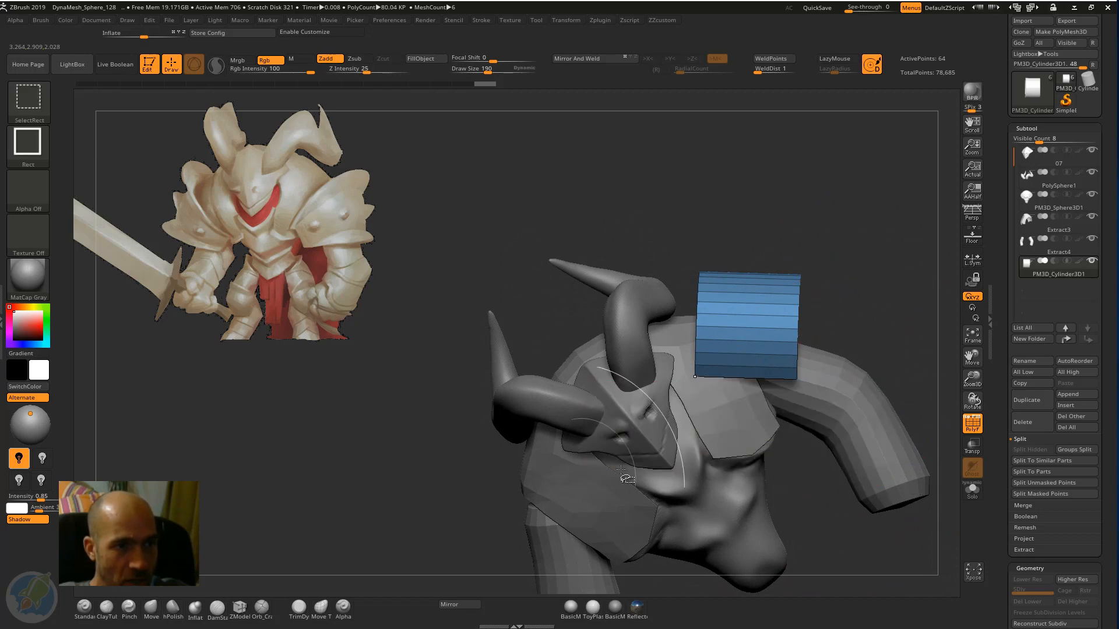
mouse_move(841, 327)
mouse_down()
mouse_move(751, 348)
mouse_move(799, 410)
mouse_up()
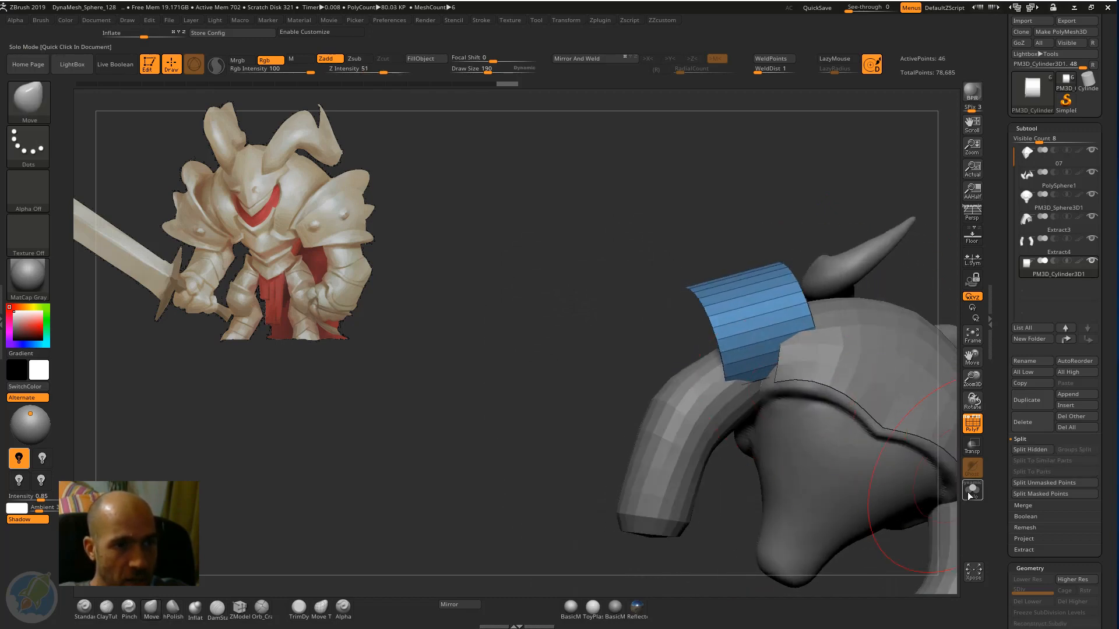
mouse_move(554, 400)
mouse_down()
mouse_move(537, 400)
mouse_move(760, 434)
mouse_up()
click(971, 490)
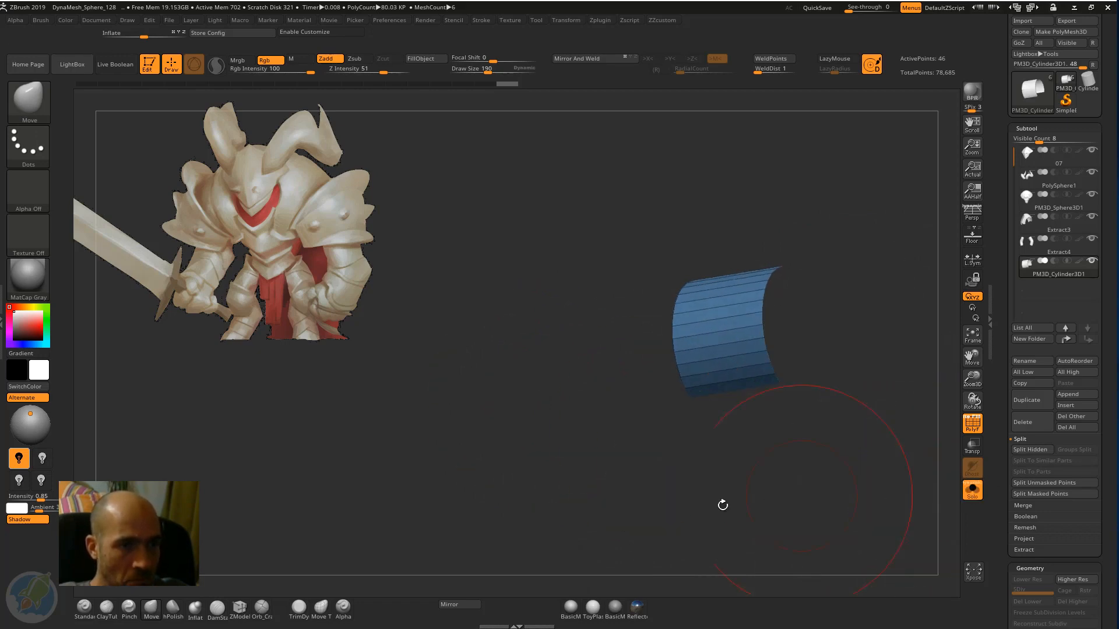
drag(722, 505, 749, 483)
mouse_move(770, 420)
mouse_down()
mouse_move(811, 407)
mouse_move(804, 362)
mouse_move(845, 369)
mouse_move(831, 387)
mouse_move(926, 367)
mouse_up()
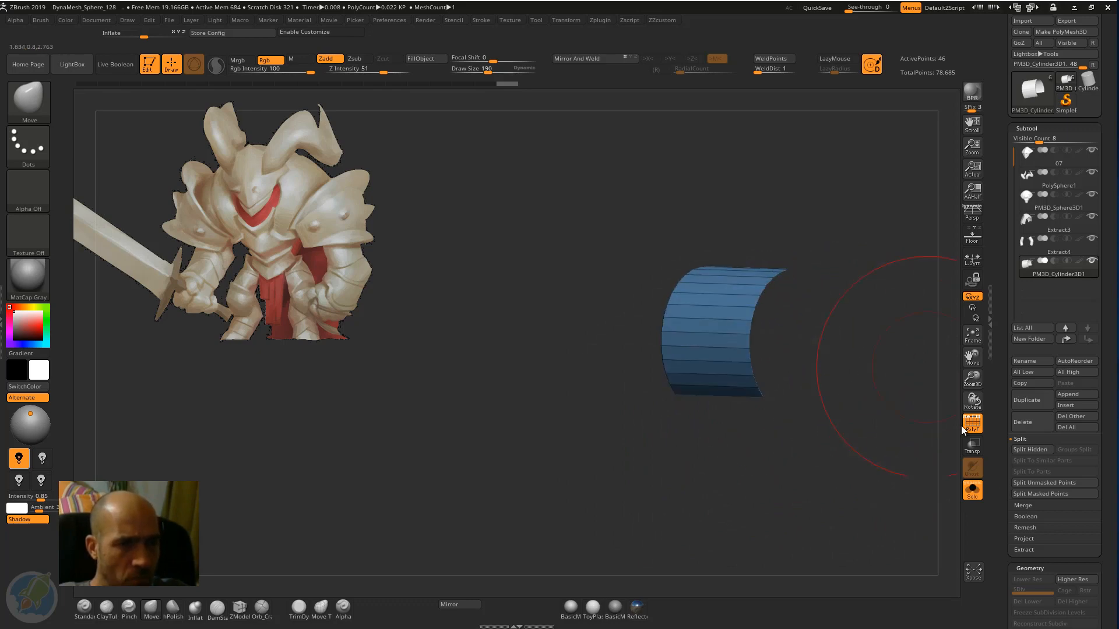
click(972, 490)
Adjust the arch's inner edge and lower front corner against the shoulder with the Move brush.
drag(841, 267, 747, 241)
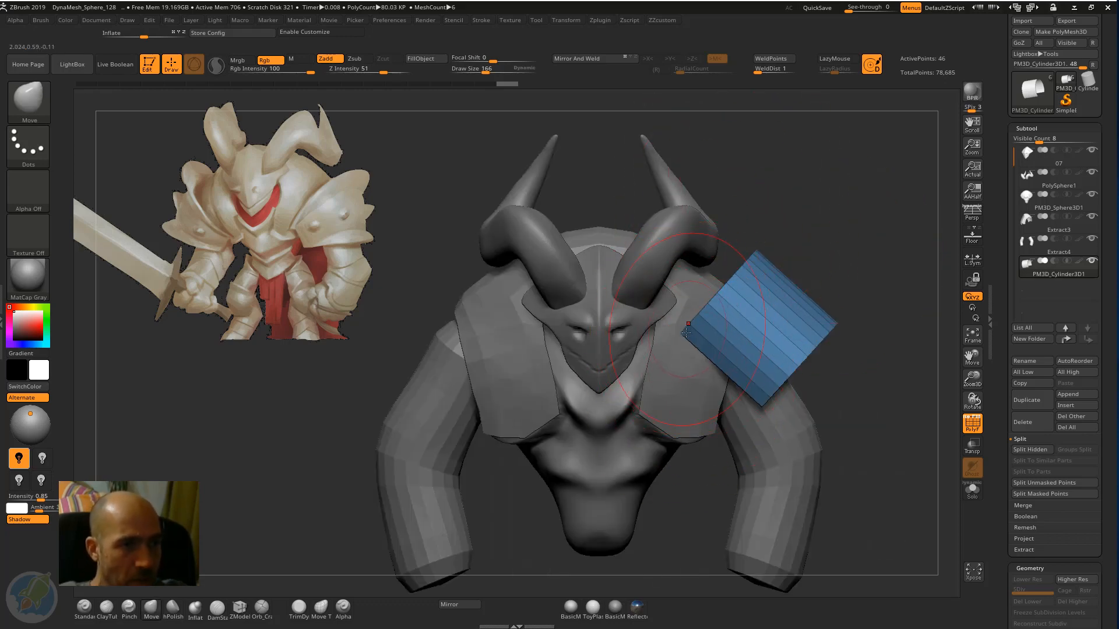
drag(699, 356, 697, 353)
drag(759, 401, 744, 391)
alt+drag(879, 332, 801, 338)
drag(728, 368, 724, 365)
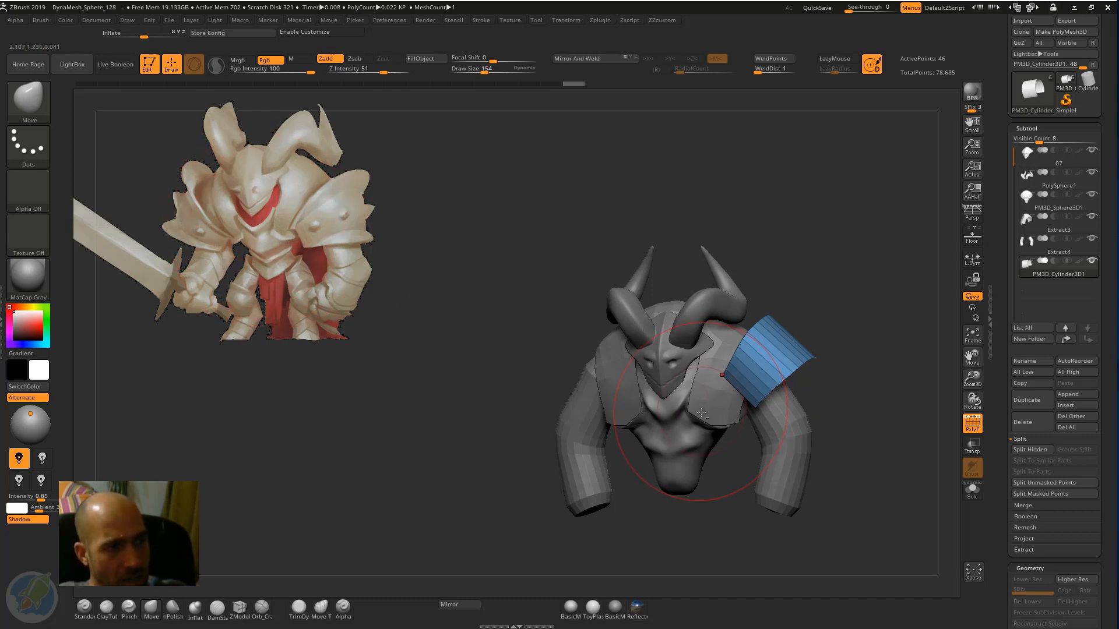
Select the Extract3 mantle armour and pull its lower front corners inward to narrow both flaps.
alt+click(729, 418)
drag(732, 421, 687, 423)
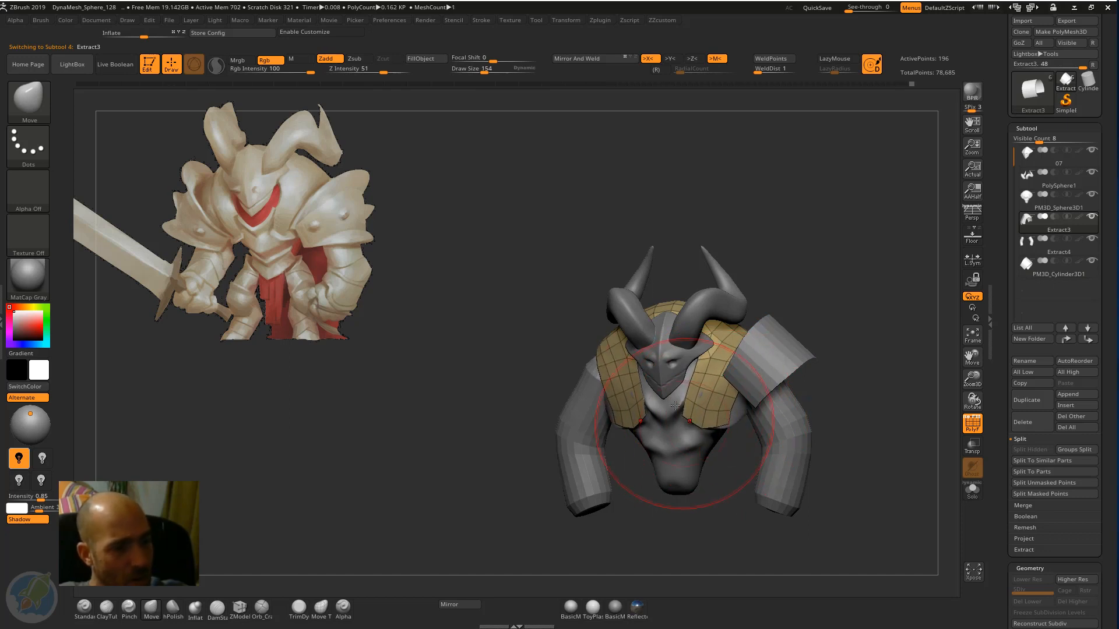
key(b)
key(d)
key(s)
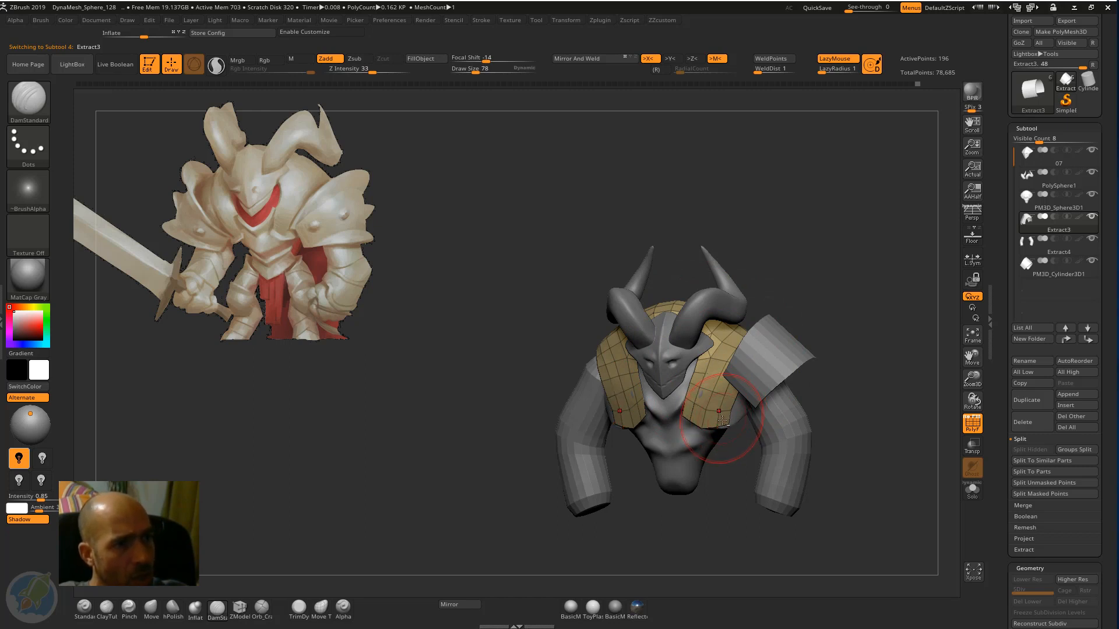
key(b)
key(m)
key(v)
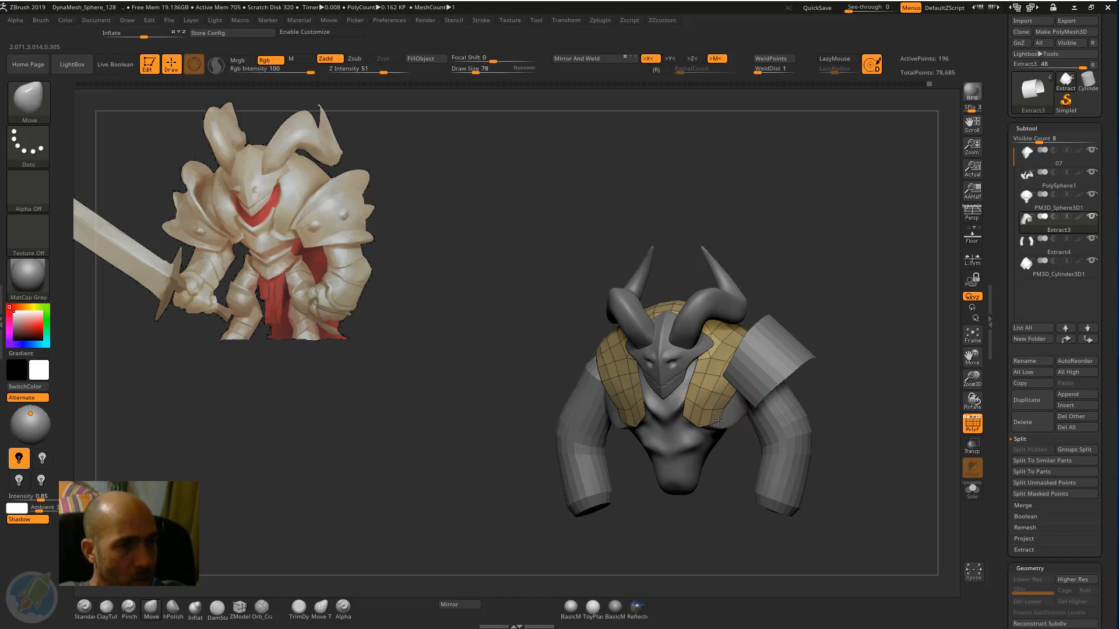
Refine the outline of the mantle's two front flaps with a smaller Move brush.
drag(742, 482, 718, 426)
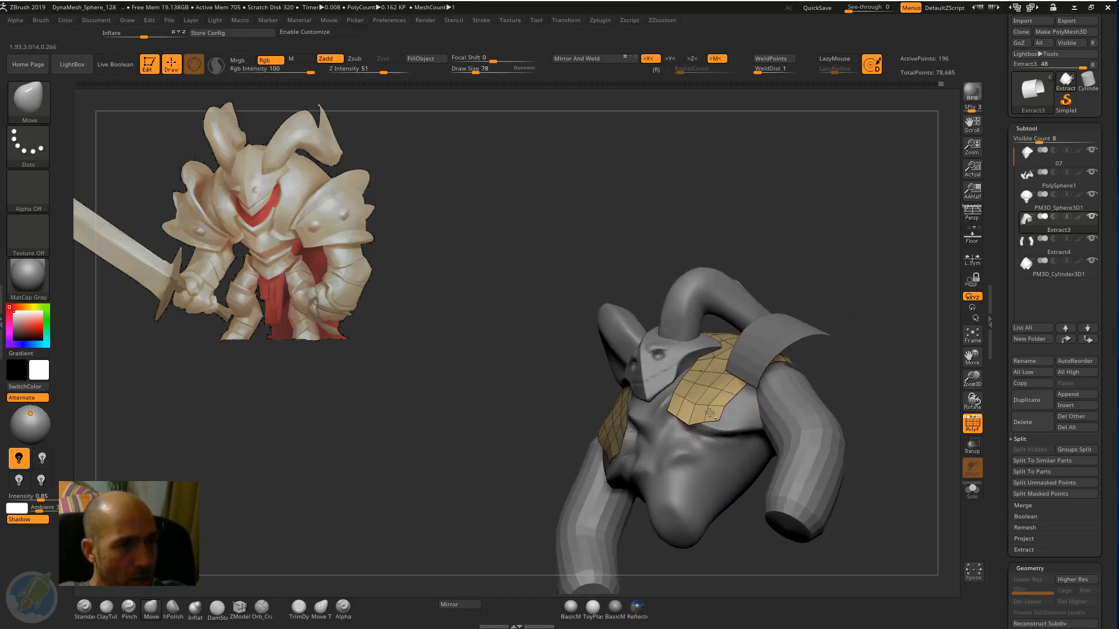
drag(713, 376, 714, 371)
mouse_move(772, 226)
mouse_down()
mouse_move(797, 293)
mouse_move(724, 387)
mouse_up()
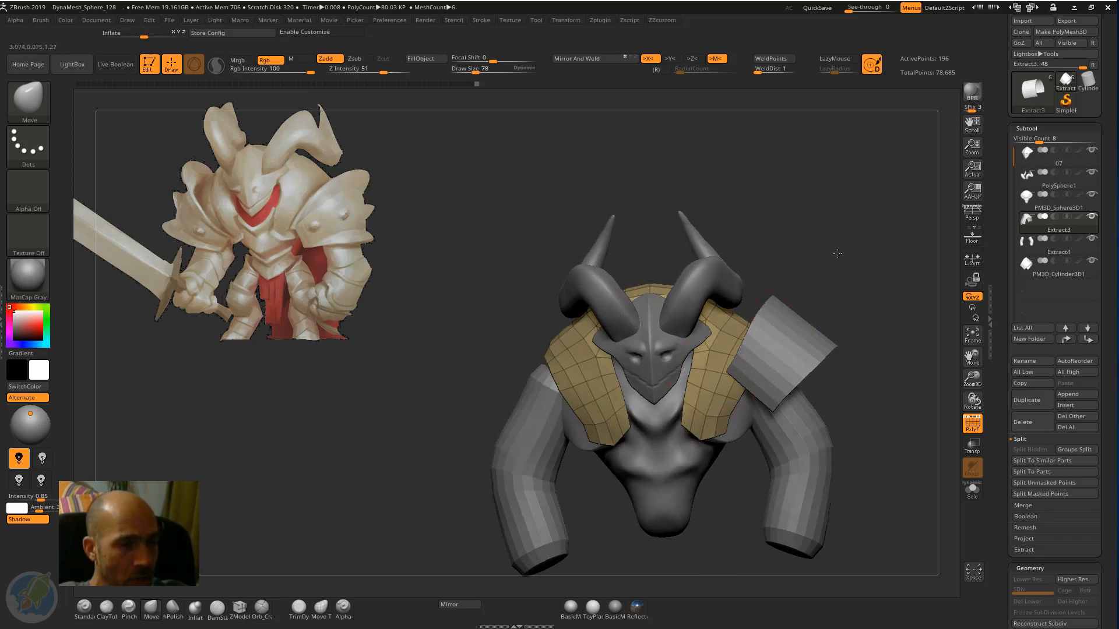
drag(837, 253, 819, 230)
mouse_move(707, 405)
mouse_down()
mouse_move(696, 402)
mouse_move(724, 401)
mouse_move(688, 408)
mouse_up()
key(ctrl+z)
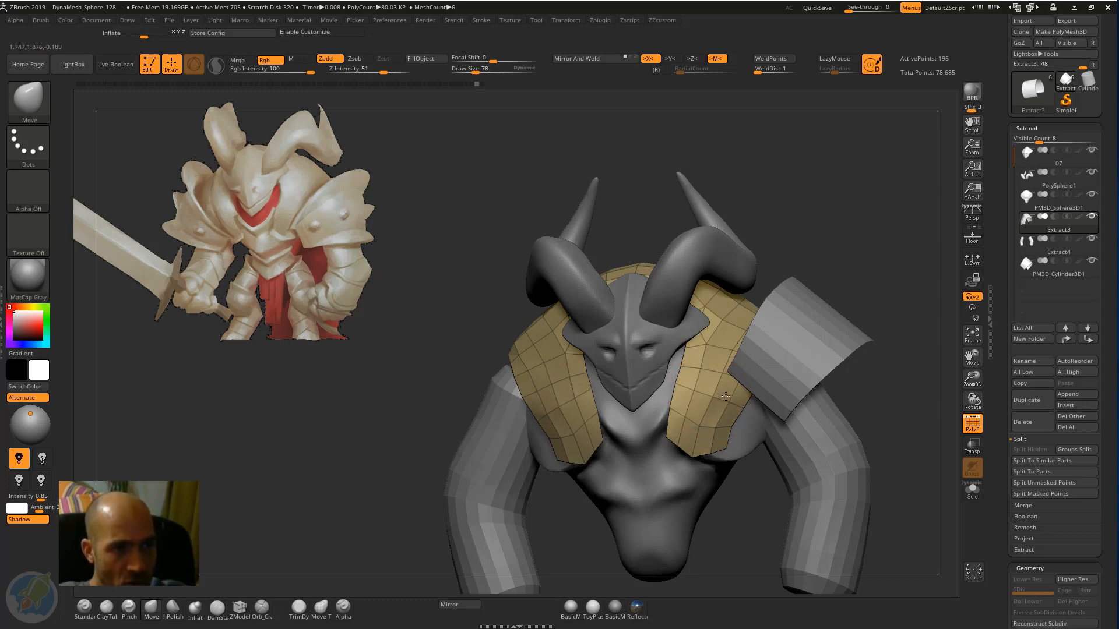
mouse_move(725, 396)
mouse_down()
mouse_move(741, 397)
mouse_move(663, 414)
mouse_move(718, 424)
mouse_move(674, 421)
mouse_move(705, 431)
mouse_move(713, 398)
mouse_up()
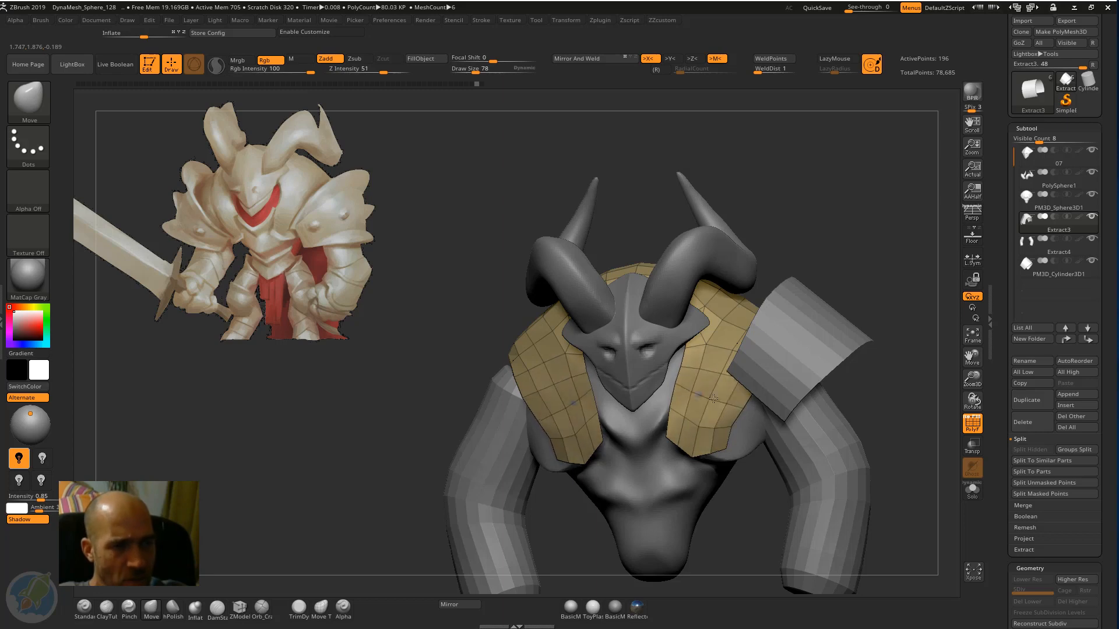
drag(839, 257, 721, 380)
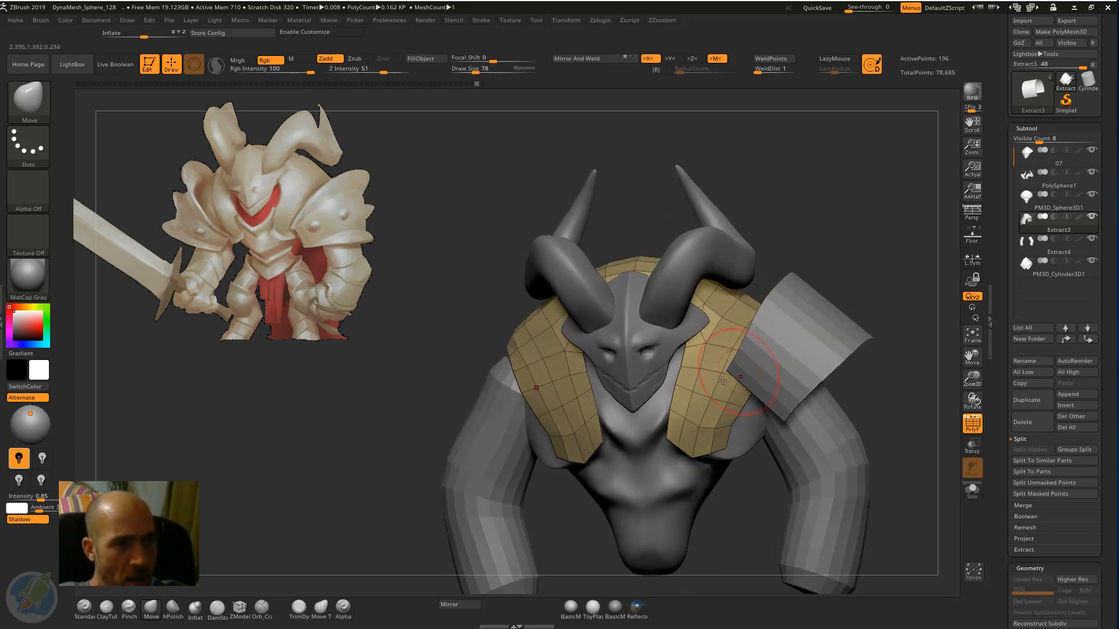
Select the torso, reshape its lower abdomen into a narrower waist with the Move brush, and reselect the Extract3 mantle.
alt+click(643, 490)
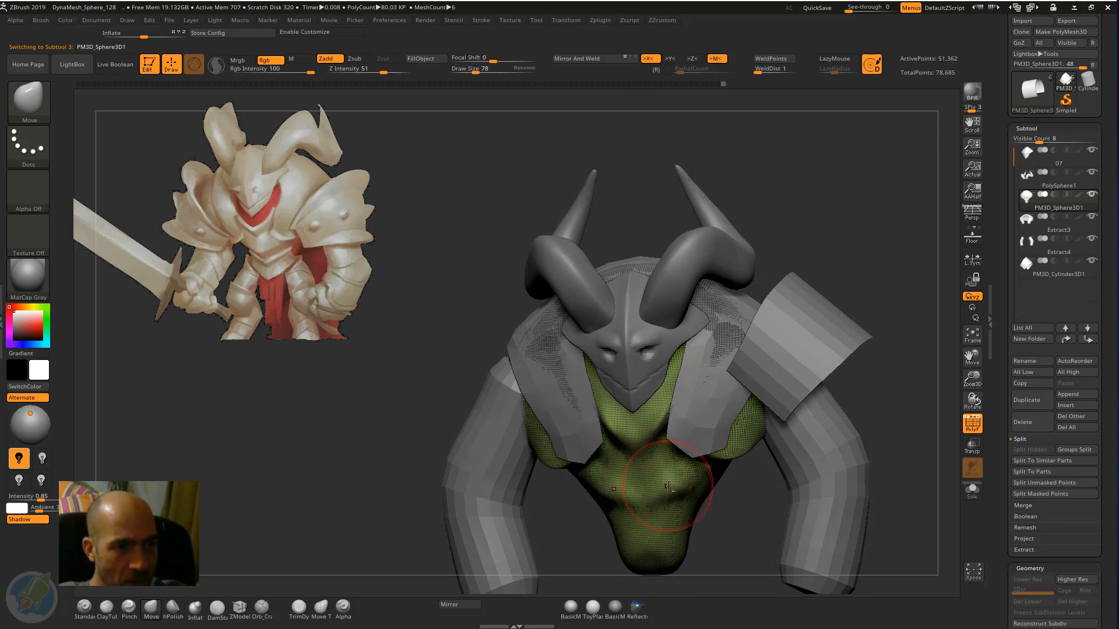
mouse_move(667, 486)
alt+mouse_down()
mouse_move(737, 473)
mouse_move(692, 516)
mouse_move(714, 533)
mouse_move(662, 535)
alt+mouse_up()
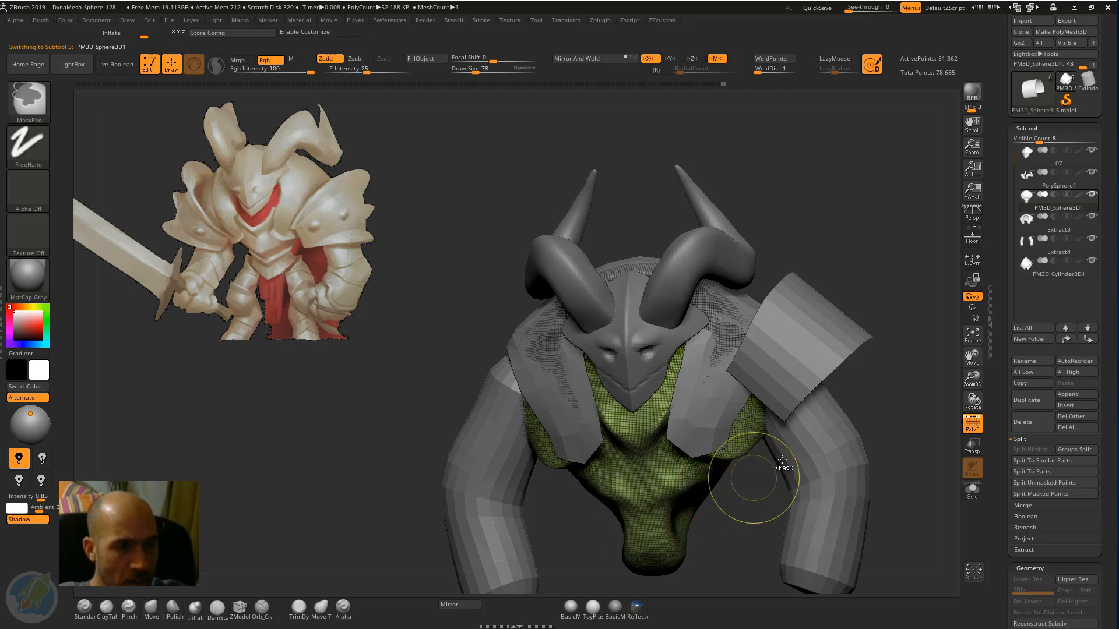
alt+click(695, 410)
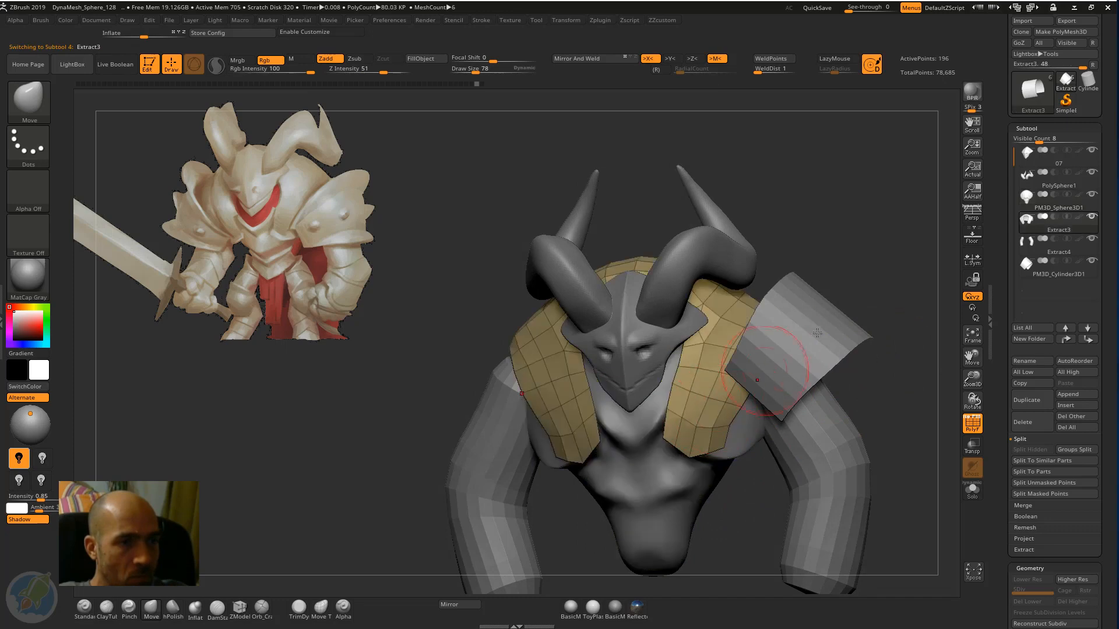
mouse_move(871, 299)
mouse_down()
mouse_move(876, 288)
mouse_move(812, 257)
mouse_move(837, 282)
mouse_up()
Select the shoulder band and scale it up uniformly by about 1.086 with the transform gizmo.
alt+click(798, 355)
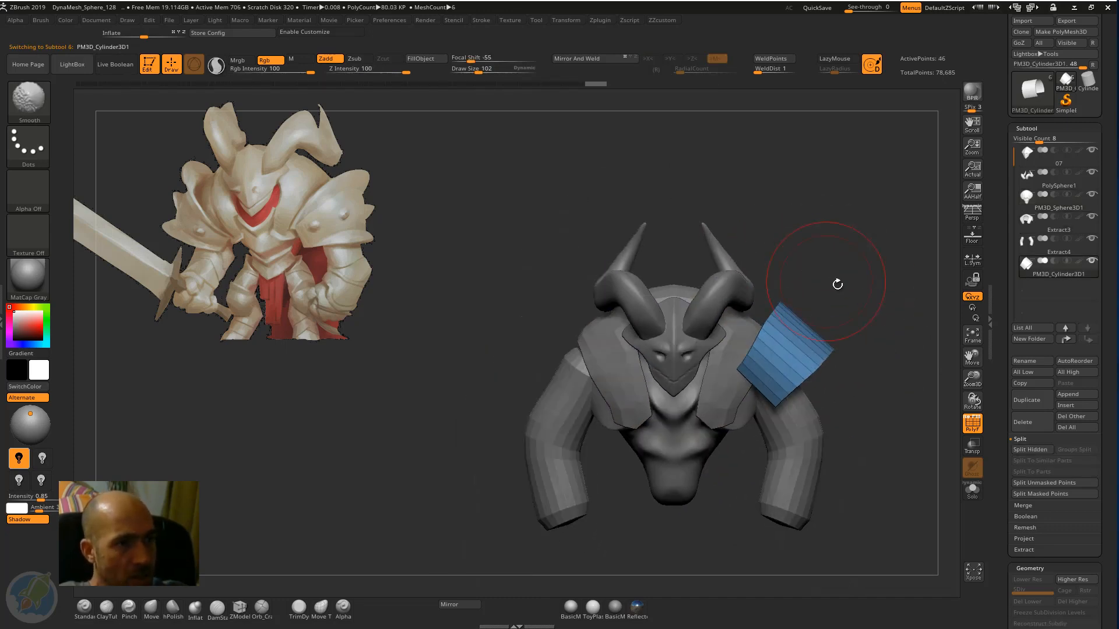
key(w)
drag(828, 344, 830, 352)
drag(821, 313, 824, 318)
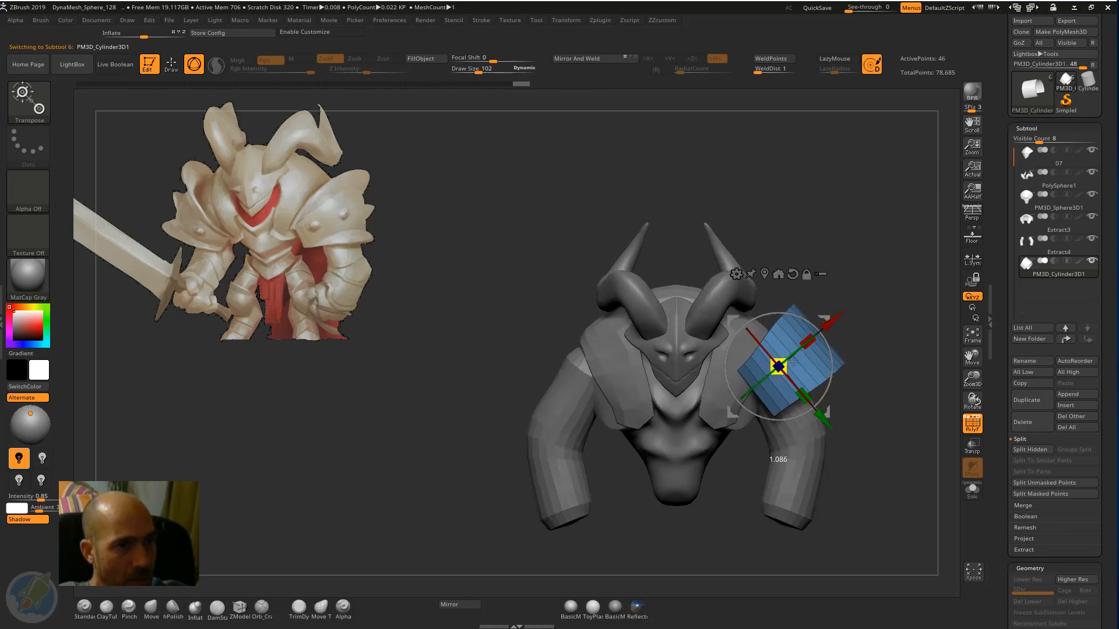
key(q)
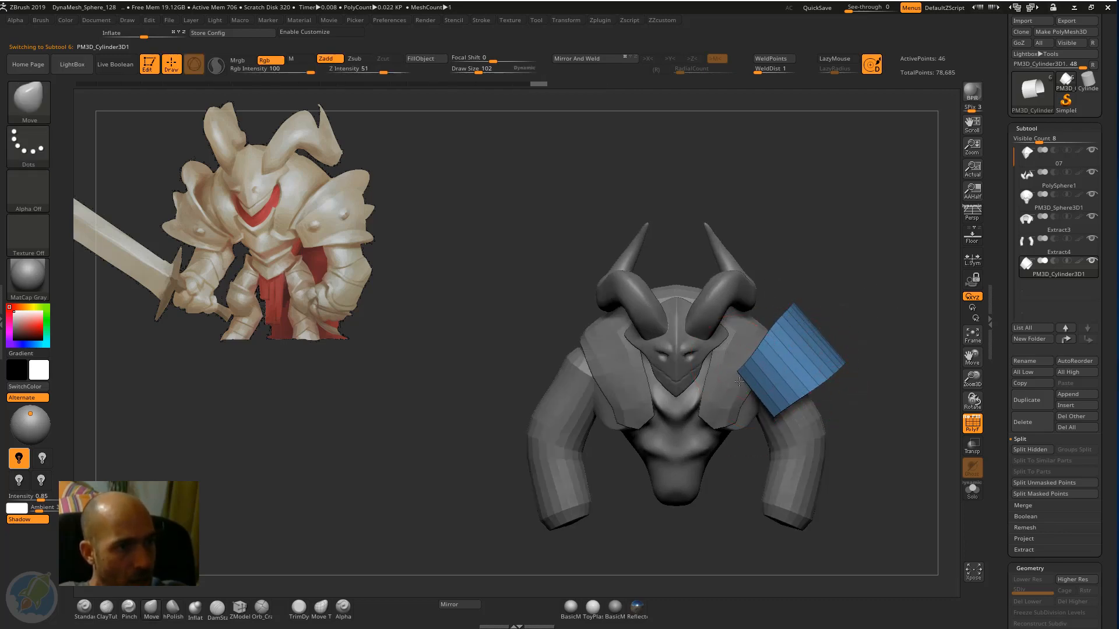
Stretch the band's front inner corner down toward the chest and reshape its outer lower edge with the Move brush.
drag(757, 366, 741, 405)
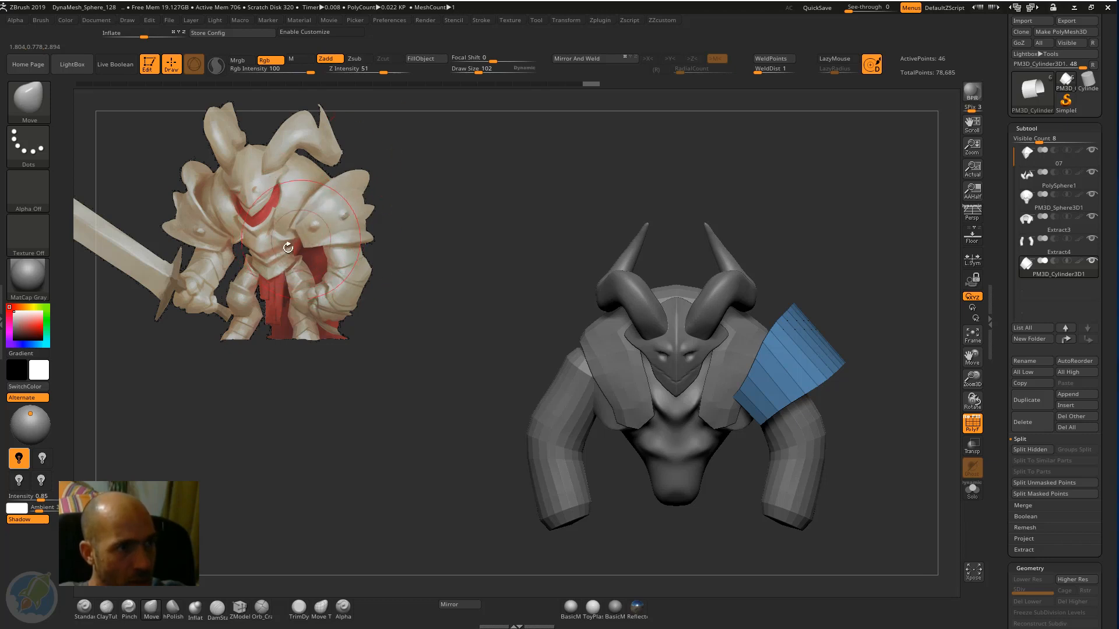
drag(731, 415, 764, 439)
drag(865, 327, 768, 363)
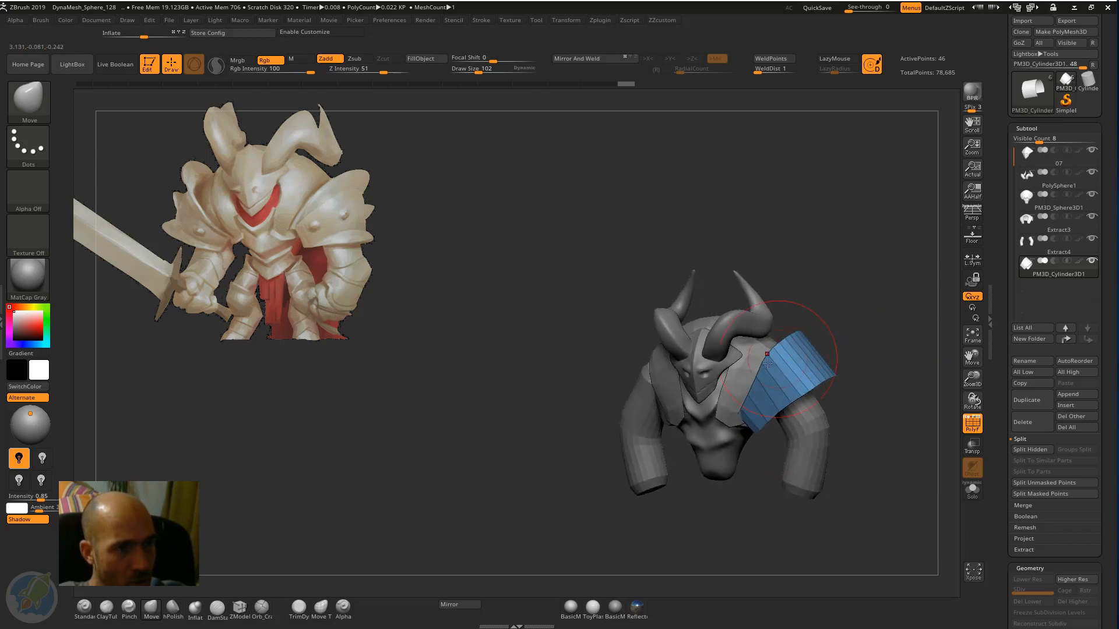
mouse_move(811, 322)
mouse_down()
mouse_move(765, 378)
mouse_move(776, 352)
mouse_move(821, 378)
mouse_move(765, 423)
mouse_up()
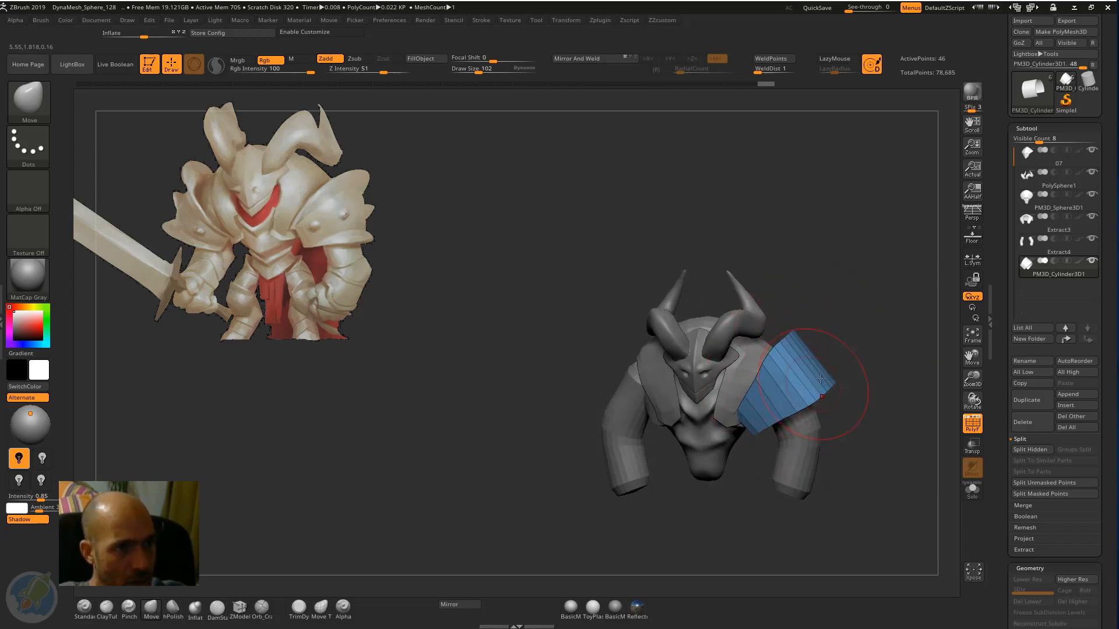
drag(880, 377, 810, 375)
drag(839, 389, 856, 392)
Reshape the band's rear lower edge and extend its rear inner corner toward the back with the Move brush.
mouse_move(900, 402)
mouse_down()
mouse_move(868, 379)
mouse_move(728, 367)
mouse_up()
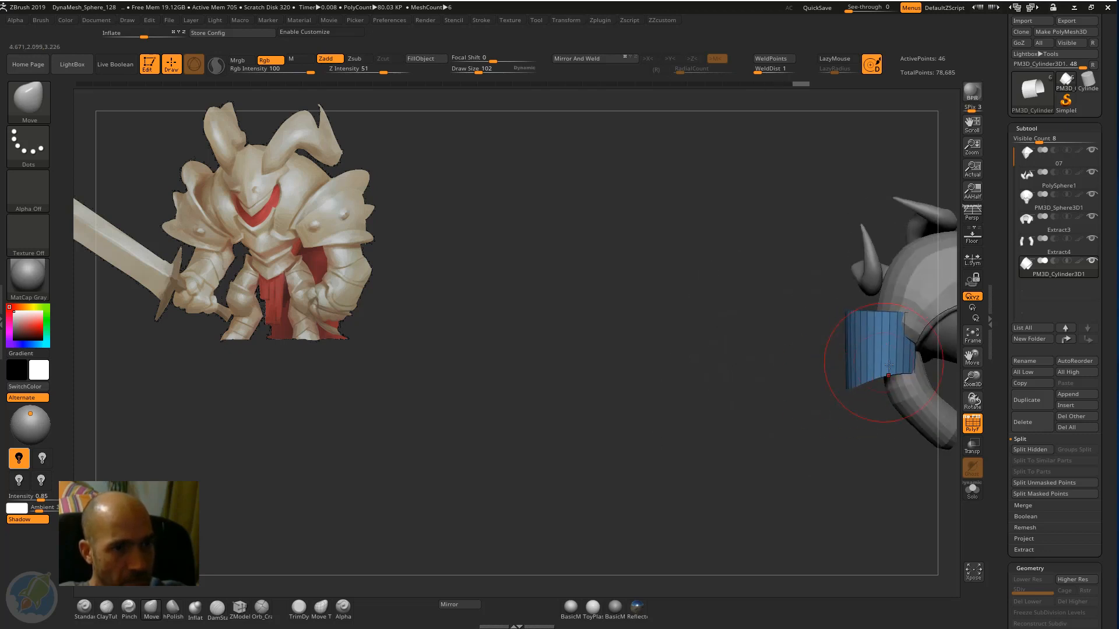
drag(886, 376, 885, 382)
mouse_move(787, 414)
mouse_down()
mouse_move(778, 428)
mouse_move(857, 408)
mouse_up()
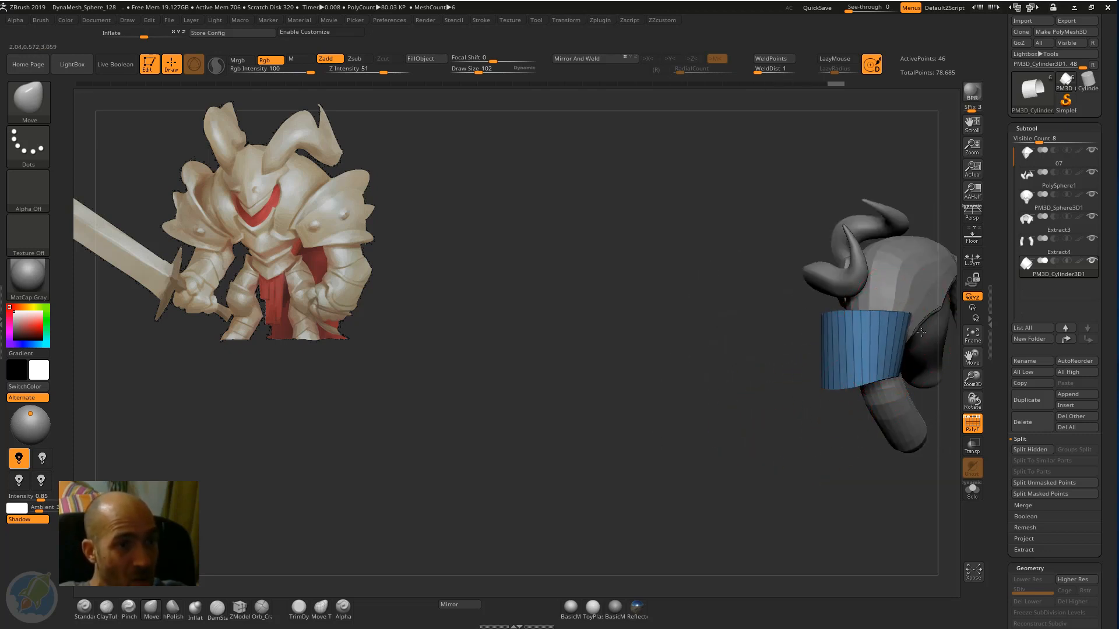
drag(938, 389, 821, 406)
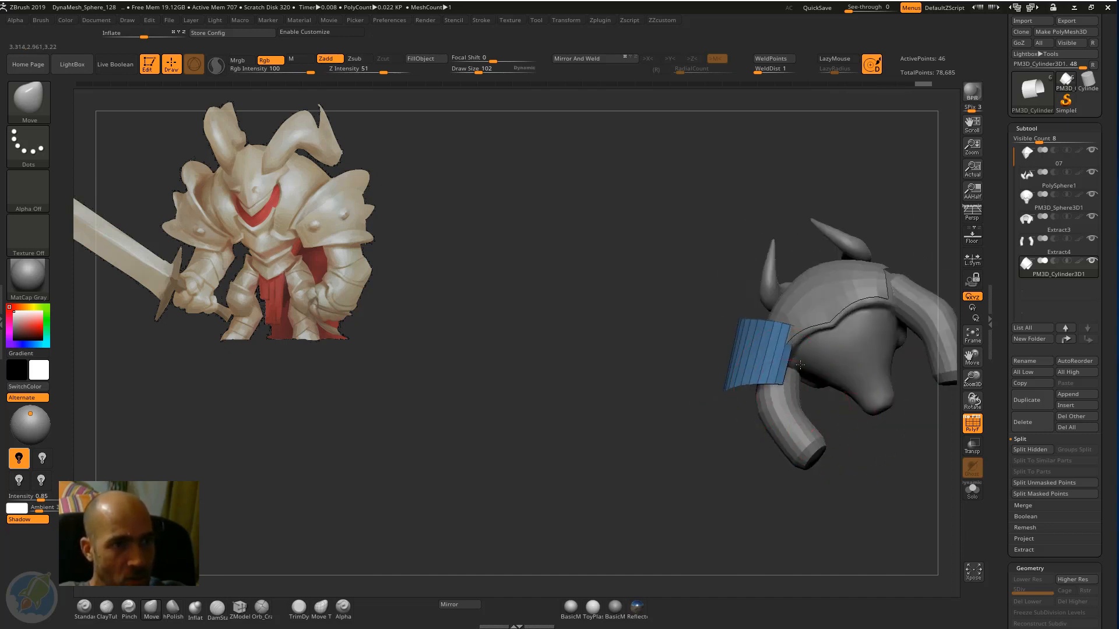
drag(800, 365, 806, 349)
drag(726, 452, 803, 364)
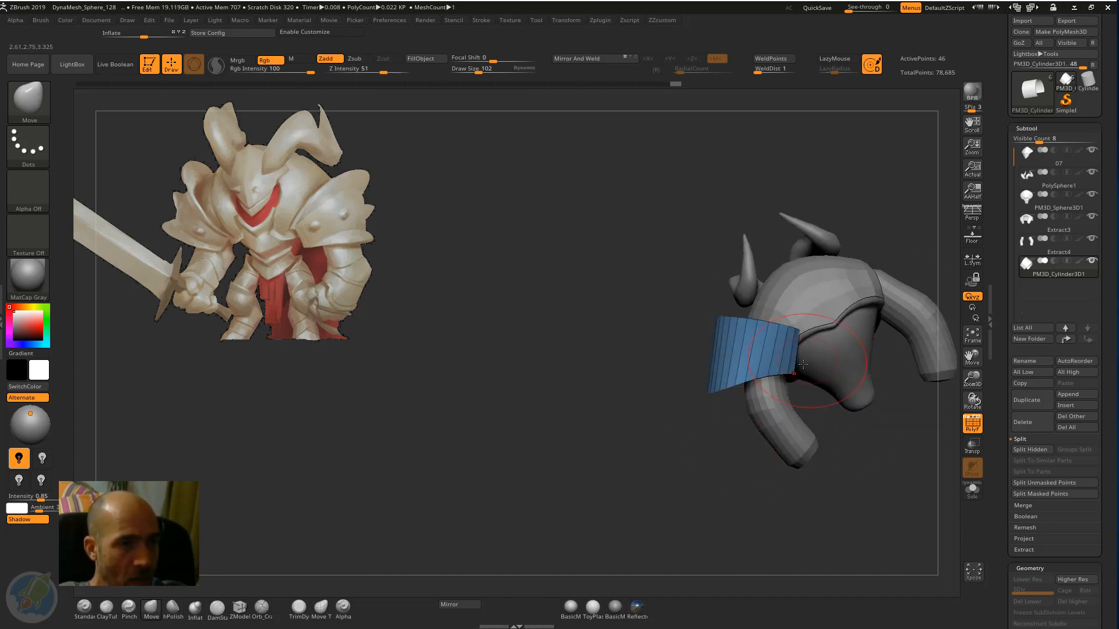
Reshape the shoulder band's rear lower corner and side edge with the Move brush so it wraps around the upper arm.
drag(668, 358, 706, 336)
drag(755, 332, 702, 334)
drag(790, 292, 772, 272)
drag(703, 340, 759, 345)
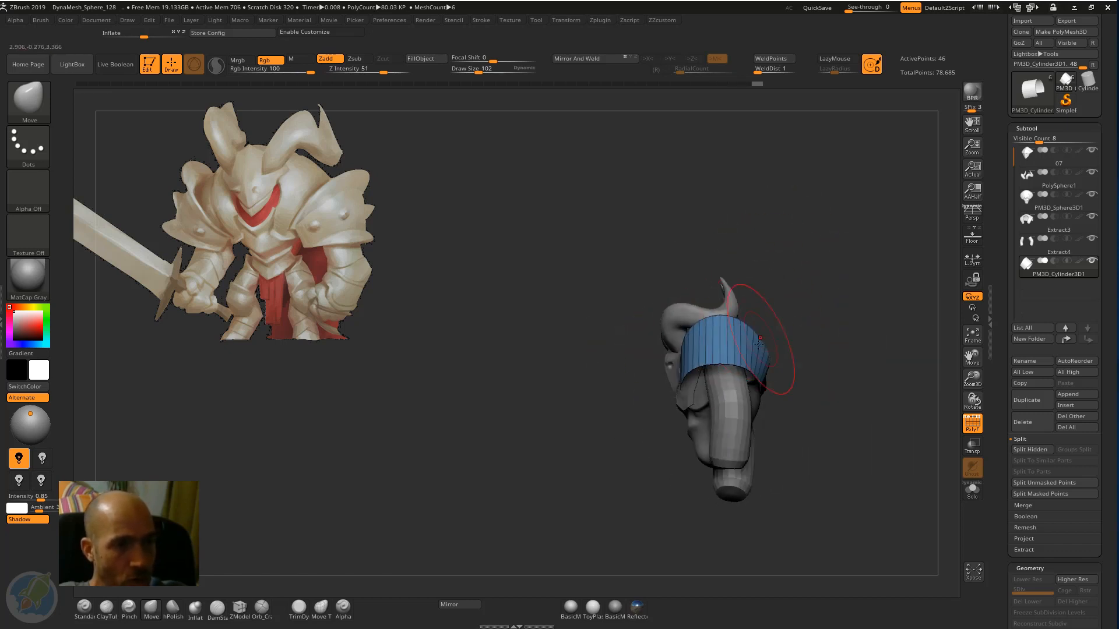
Refine the band's rear inner corner against the mantle at the back of the shoulder with the Move brush.
drag(824, 334, 779, 214)
drag(807, 262, 738, 351)
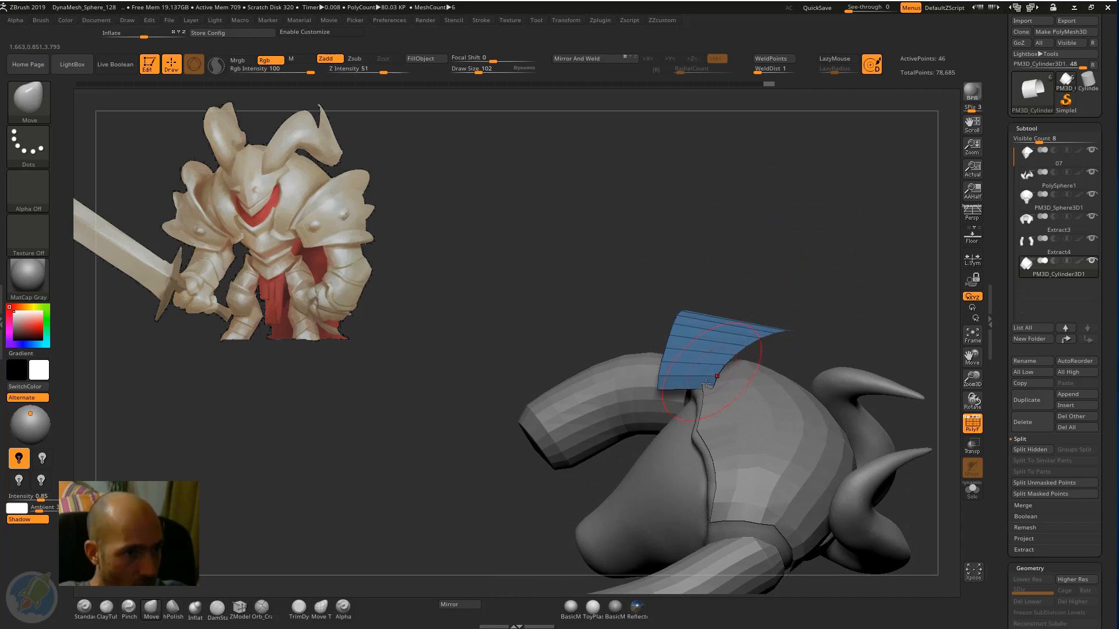
drag(661, 321, 676, 262)
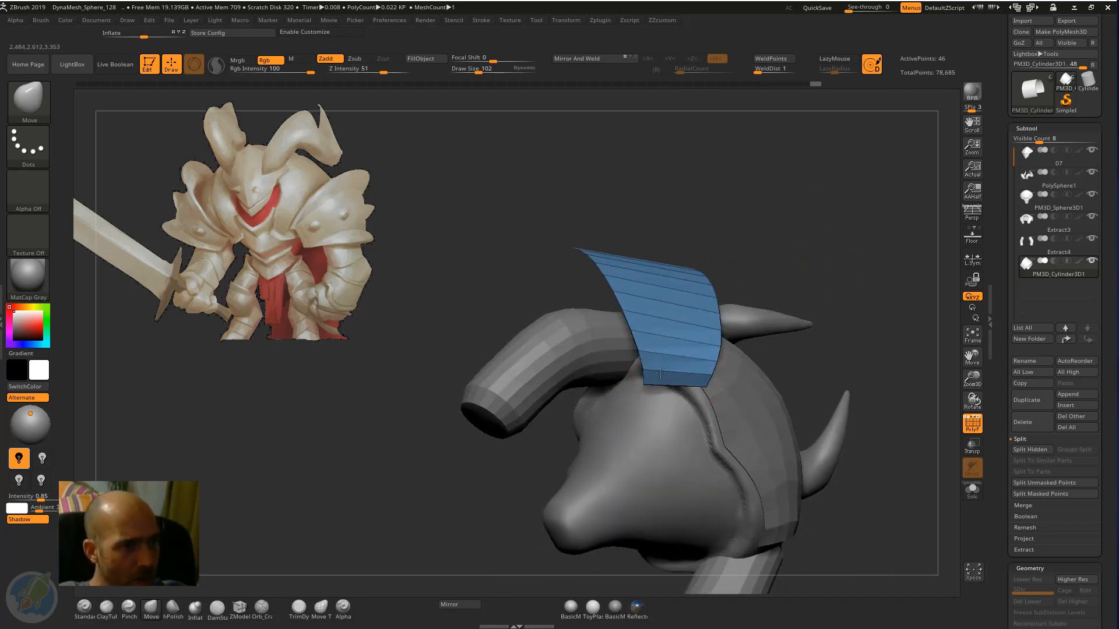
drag(670, 380, 669, 388)
drag(840, 257, 833, 327)
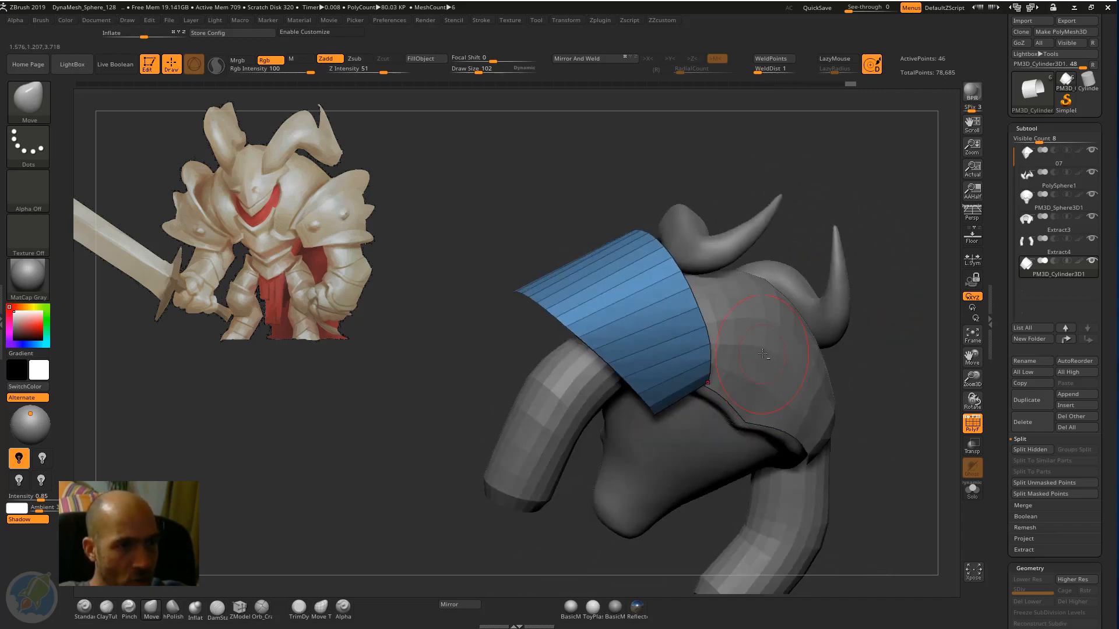
Check the ZRemesher settings for the Extract3 mantle and reselect the shoulder band.
alt+click(764, 349)
drag(920, 309, 883, 300)
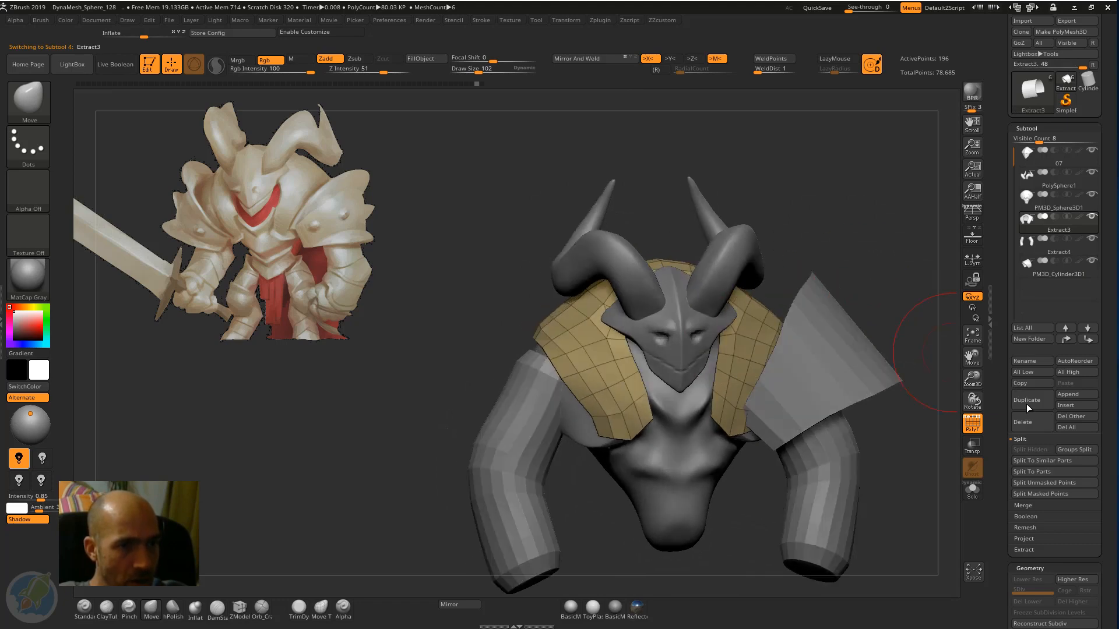
drag(1001, 386, 992, 312)
click(1032, 388)
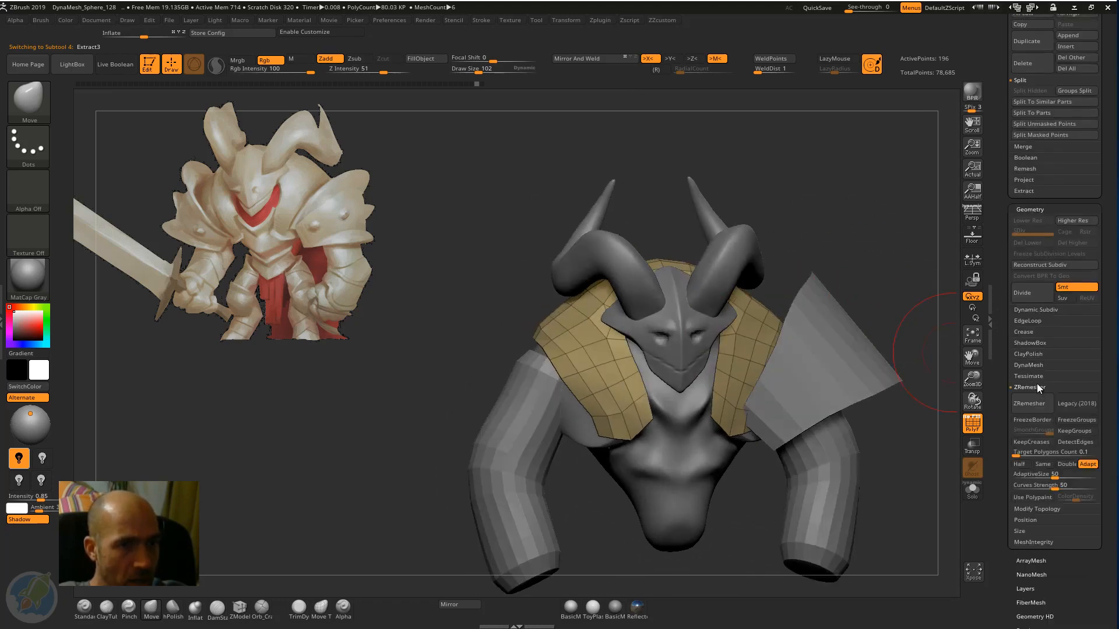
key(ctrl+space)
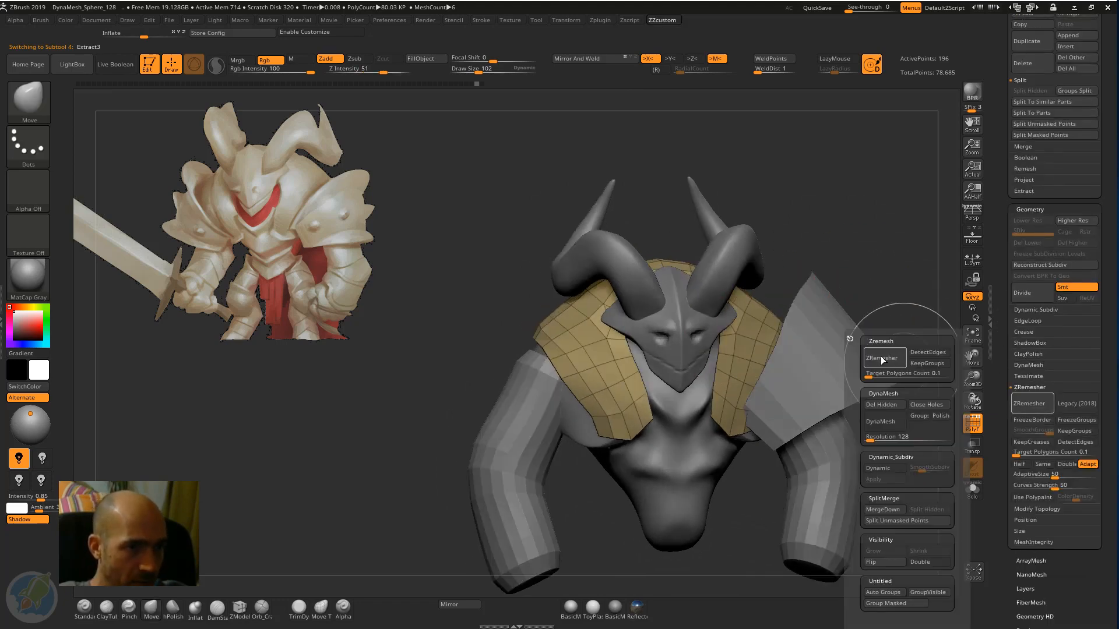
mouse_move(810, 224)
mouse_down()
mouse_move(844, 231)
mouse_move(820, 243)
mouse_up()
alt+click(776, 311)
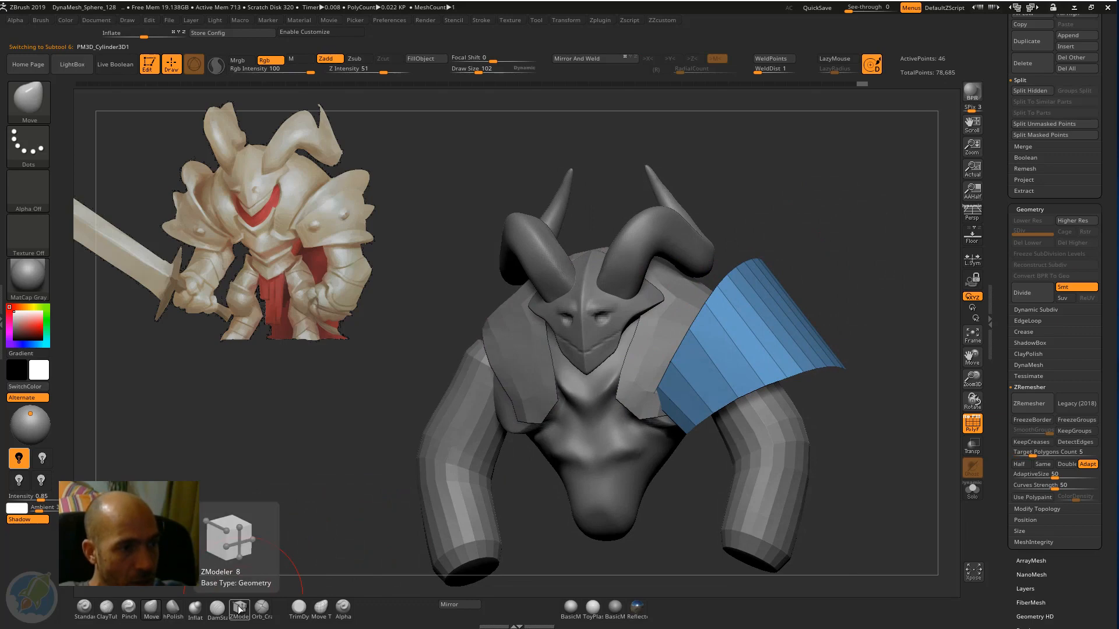
Adjust the band's front inner corner and outer lower edge with the Move brush to match the reference silhouette.
drag(796, 209, 814, 212)
drag(655, 399, 668, 406)
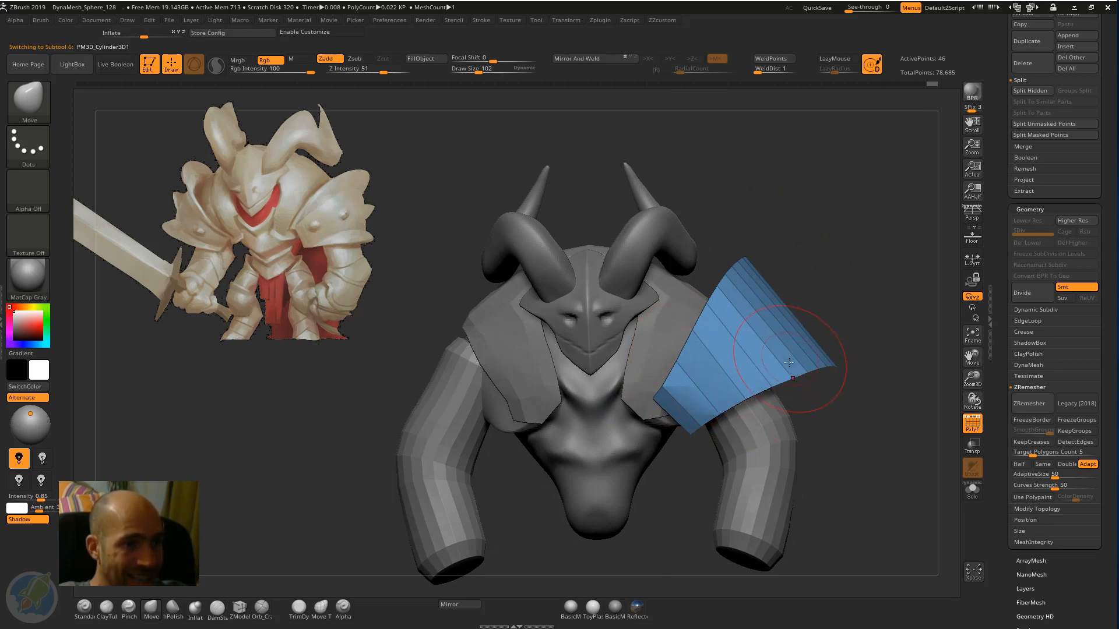
drag(788, 363, 770, 382)
mouse_move(792, 287)
alt+mouse_down()
mouse_move(802, 302)
mouse_move(755, 284)
alt+mouse_up()
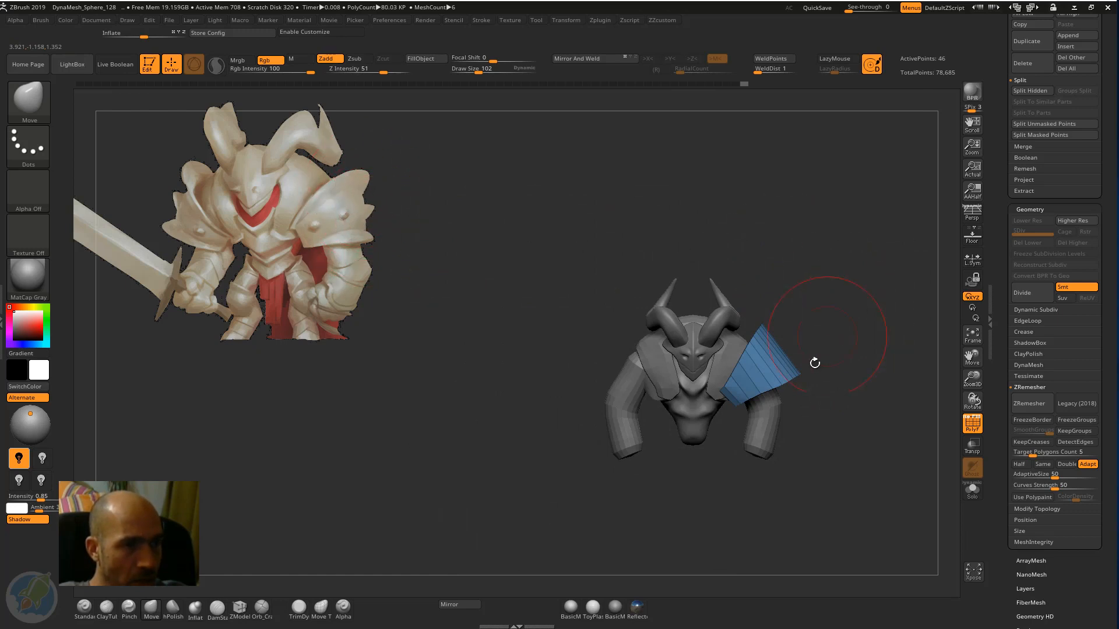
mouse_move(800, 375)
mouse_down()
mouse_move(792, 383)
mouse_move(797, 372)
mouse_up()
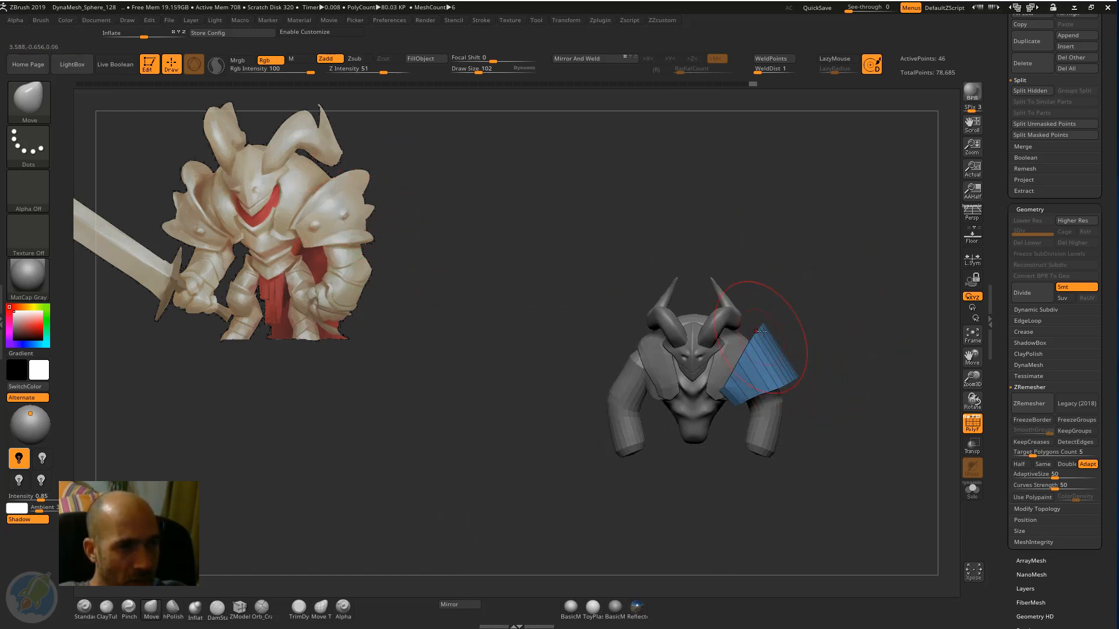
drag(861, 344, 845, 368)
Reshape the band's rear lower edge and the end of its arch behind the arm with the Move brush.
alt+drag(749, 437, 818, 370)
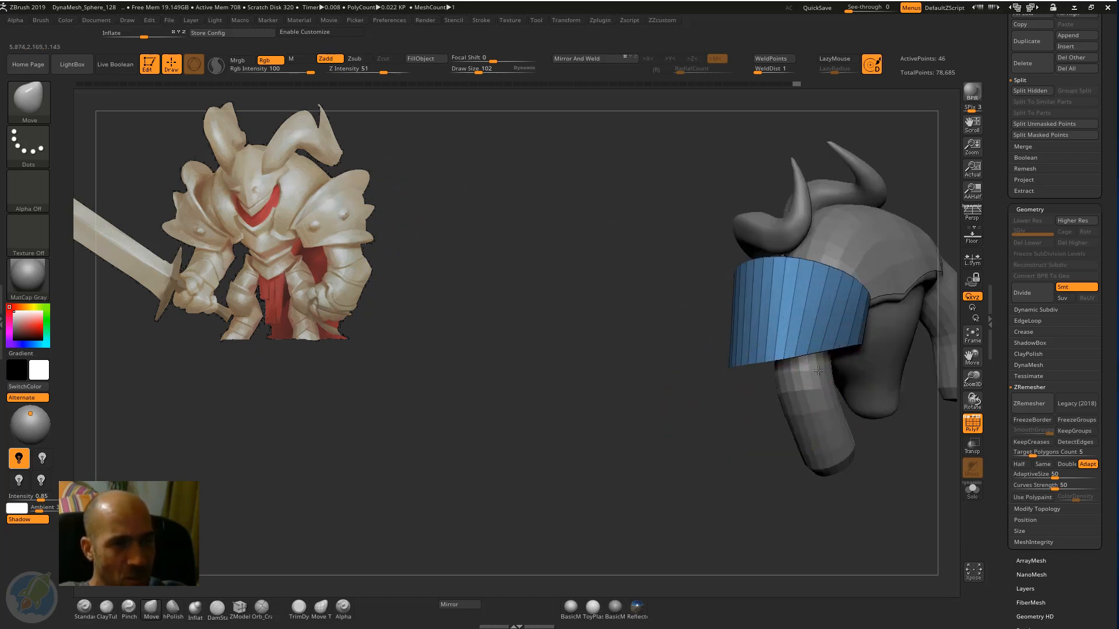
drag(890, 450, 853, 346)
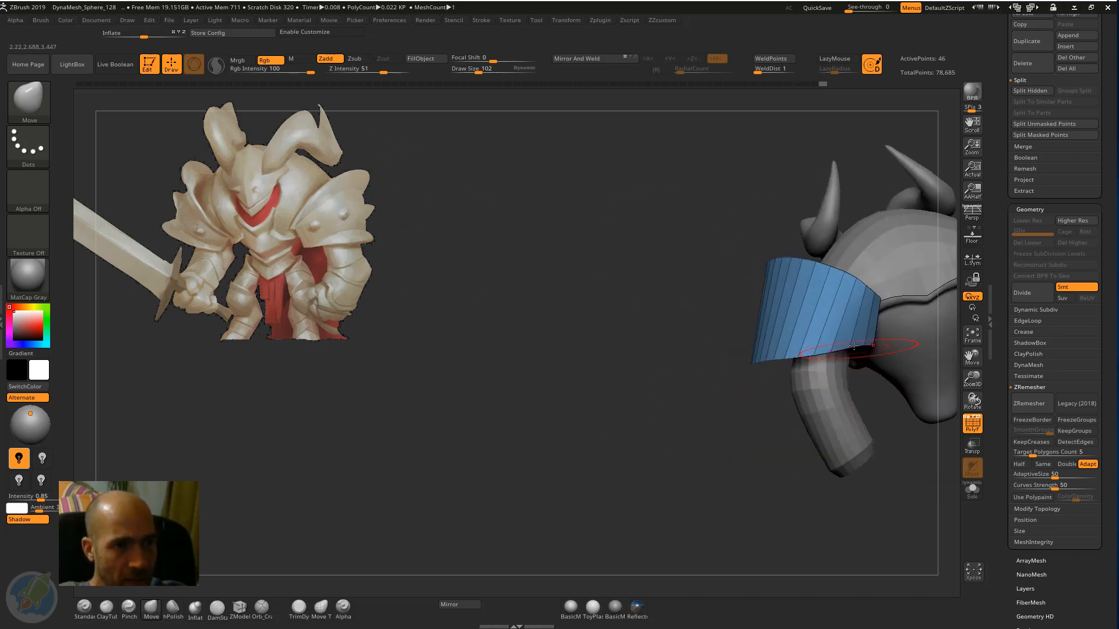
drag(750, 274, 853, 298)
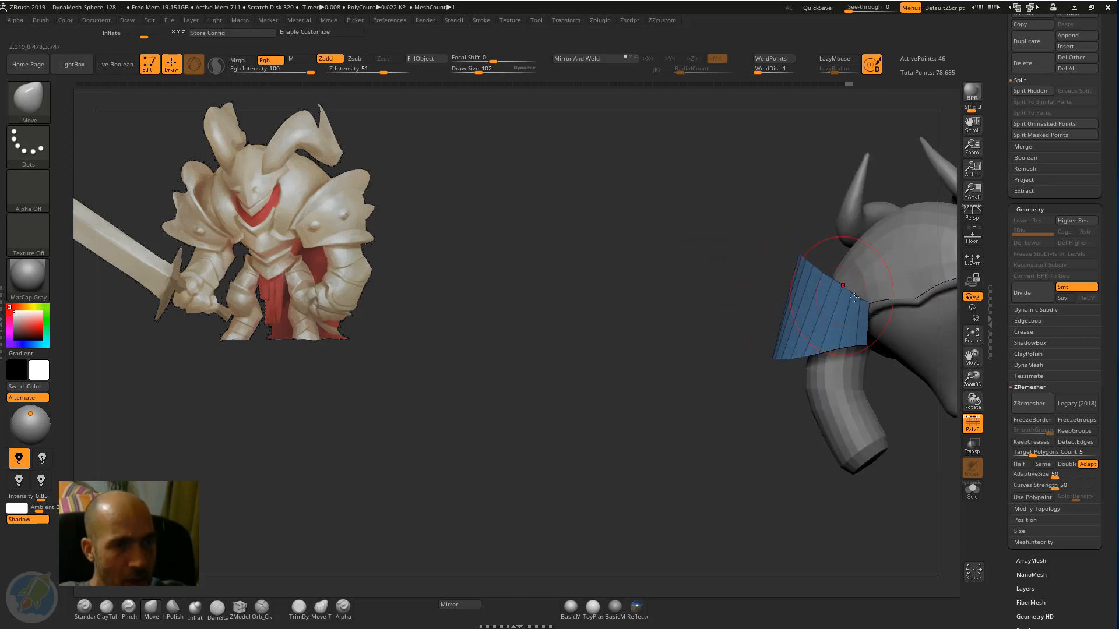
drag(727, 389, 861, 348)
mouse_move(724, 461)
mouse_down()
mouse_move(724, 392)
mouse_move(702, 370)
mouse_move(854, 249)
mouse_move(878, 308)
mouse_up()
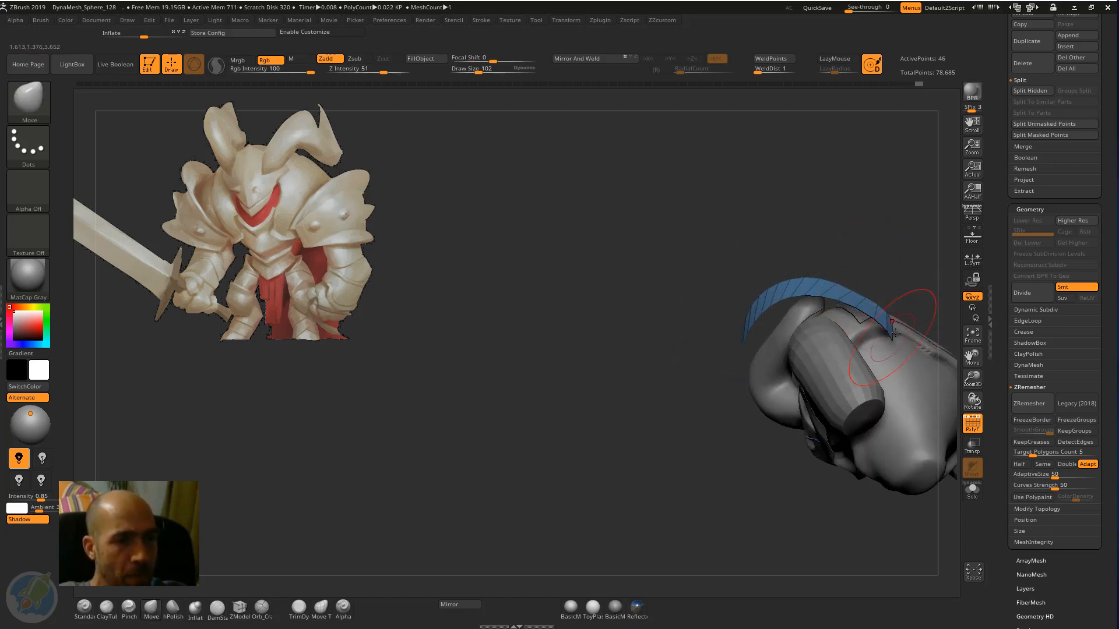
mouse_move(866, 223)
mouse_down()
mouse_move(851, 225)
mouse_move(837, 181)
mouse_move(842, 204)
mouse_move(775, 345)
mouse_up()
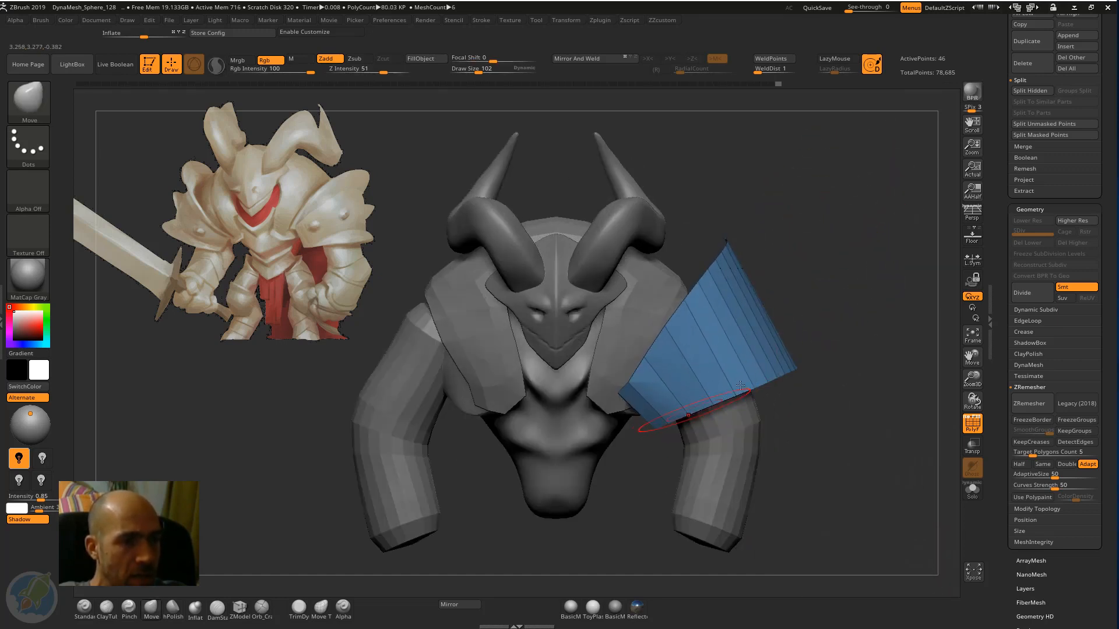
Refine the band's front inner edge and its raised upper edge beside the mantle with the Move brush.
drag(837, 319, 848, 230)
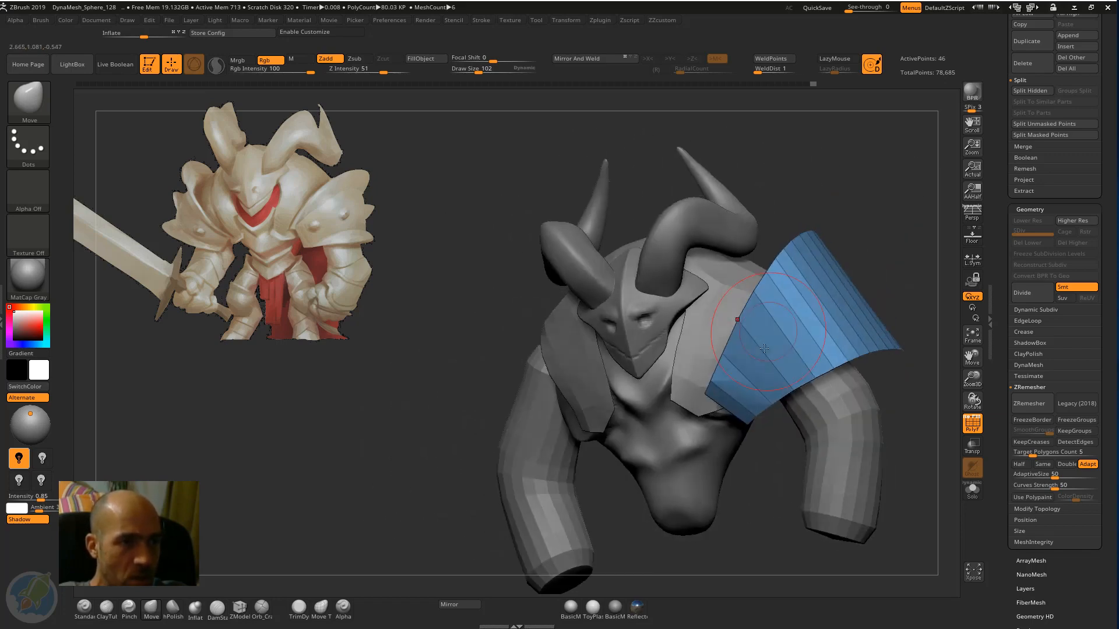
drag(833, 314, 875, 286)
alt+drag(904, 244, 916, 221)
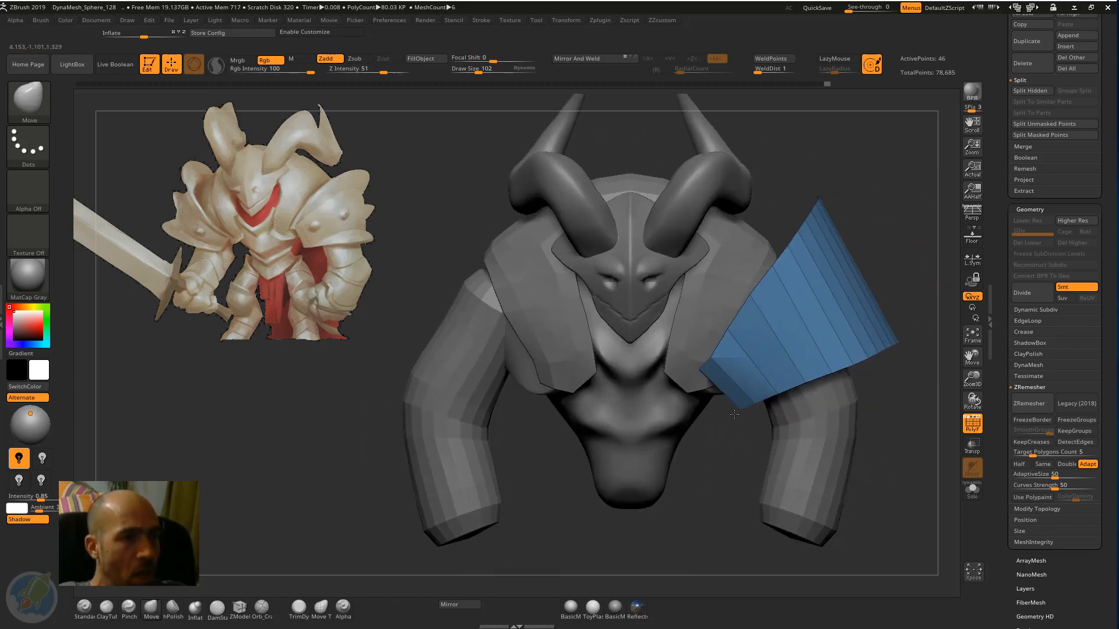
drag(844, 291, 909, 303)
drag(770, 319, 731, 347)
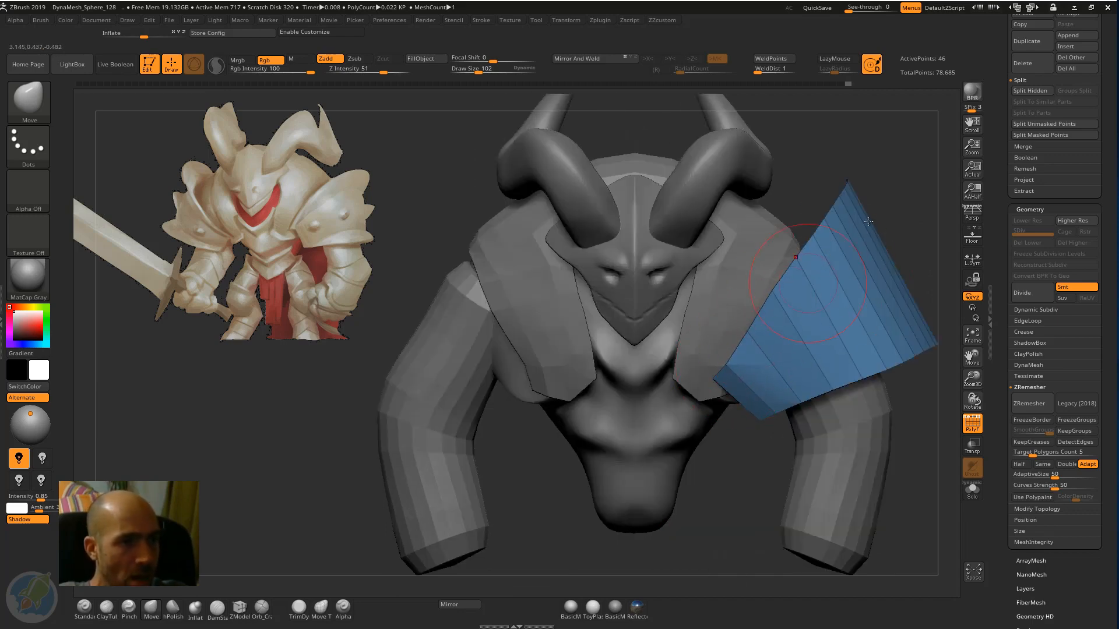
alt+drag(868, 222, 842, 288)
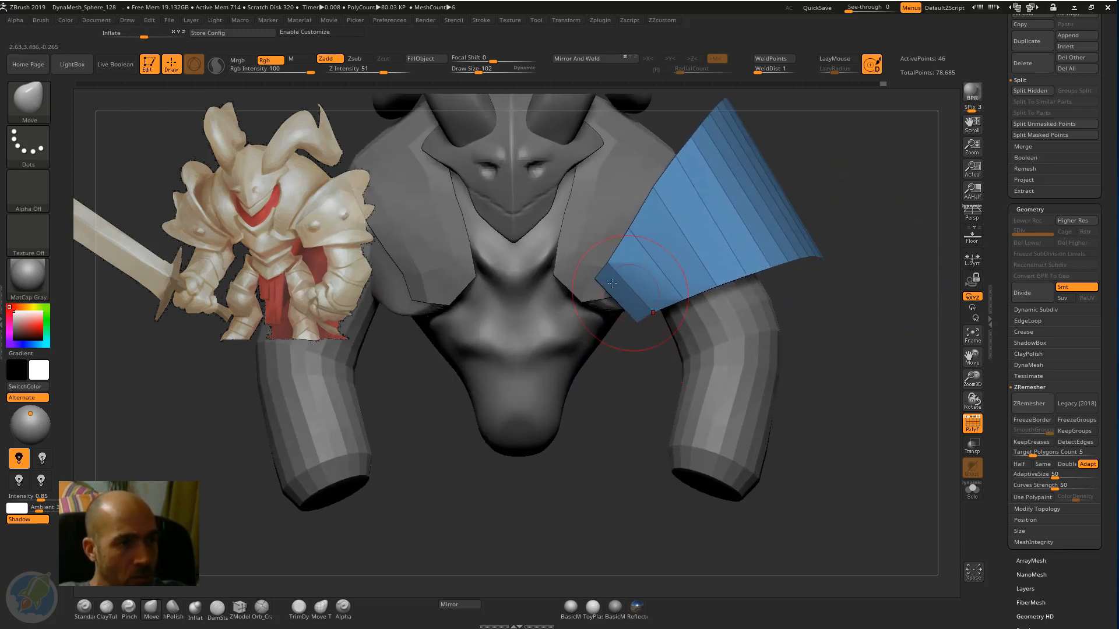
alt+drag(649, 373, 691, 423)
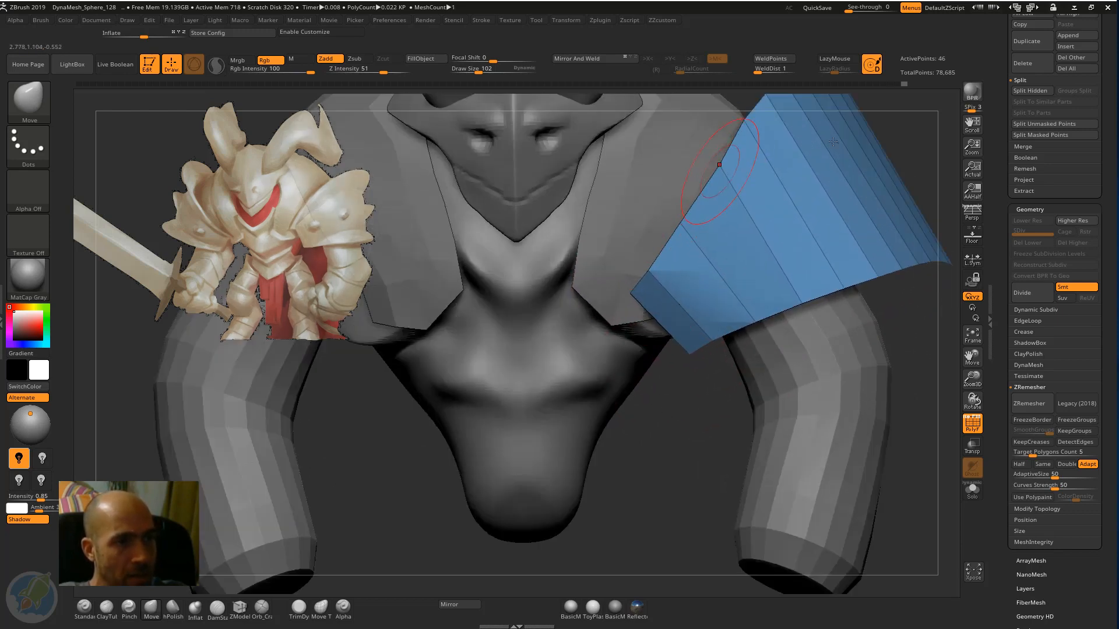
alt+right_drag(712, 216, 655, 337)
Switch to the ZModeler brush for editing the shoulder band's polygons.
click(240, 609)
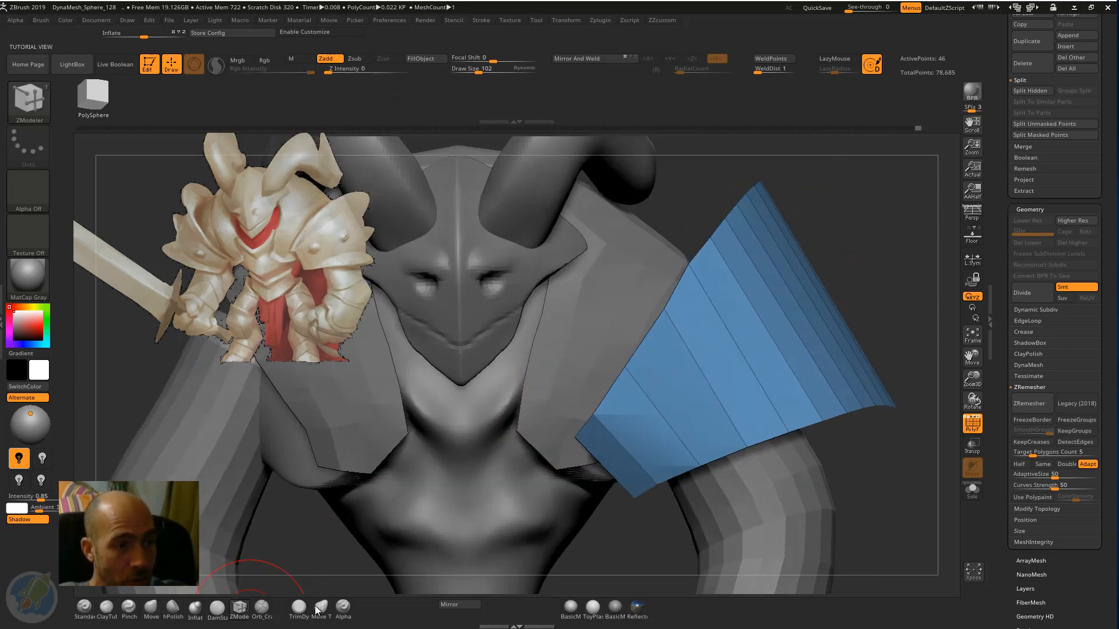
drag(852, 238, 817, 256)
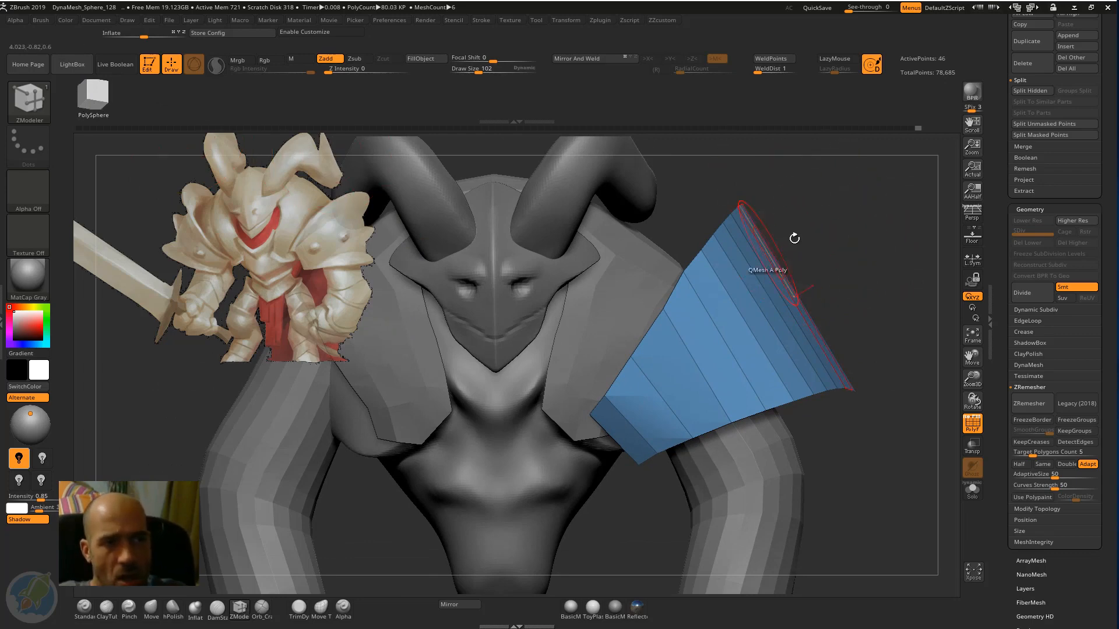
drag(794, 237, 792, 249)
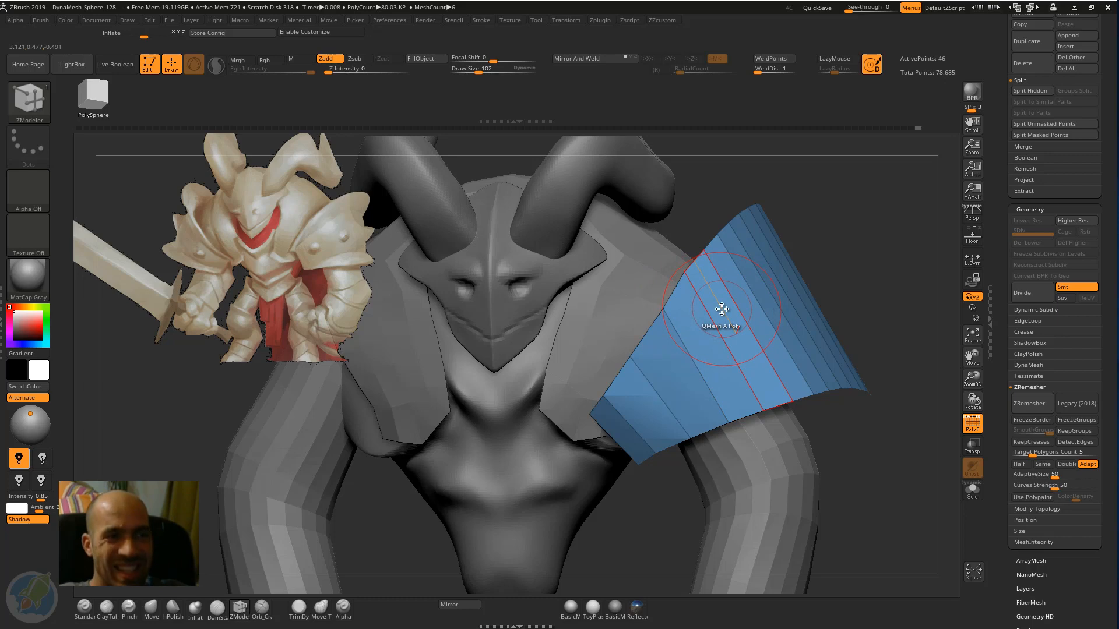
Try to insert an edge loop around the arch of the shoulder band, and undo it.
key(space)
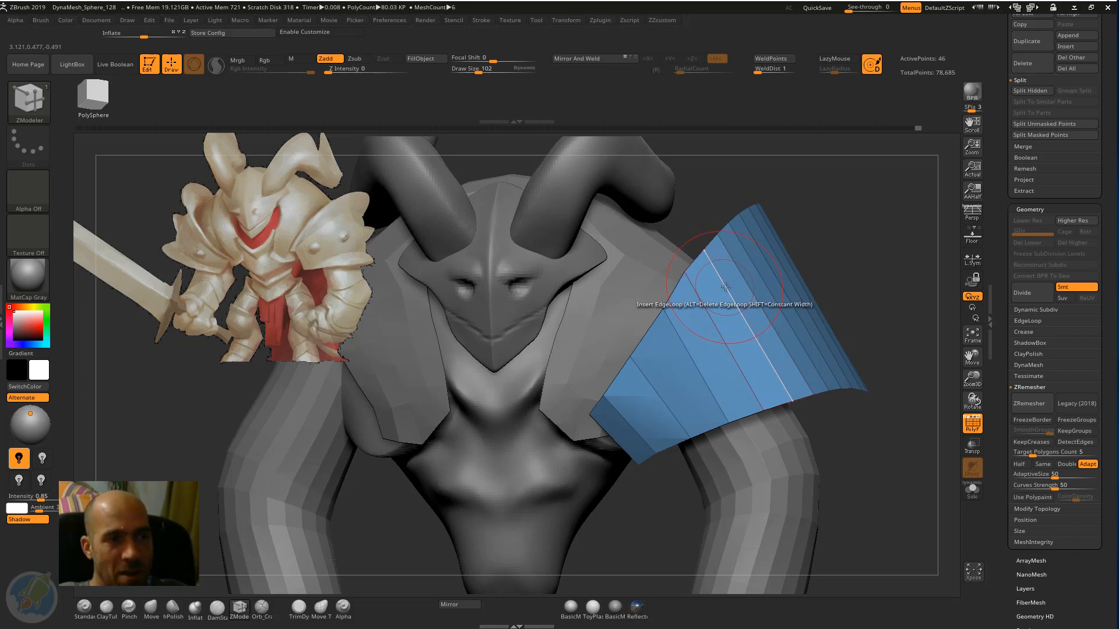
click(725, 287)
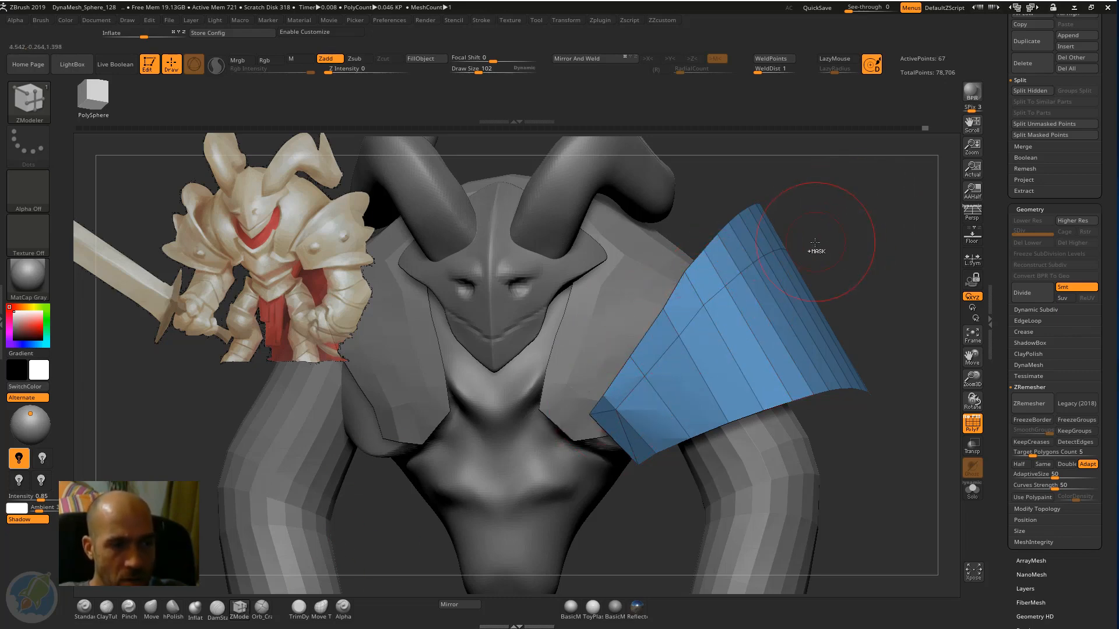
key(ctrl+z)
Isolate the shoulder band in Solo mode.
drag(852, 233, 916, 240)
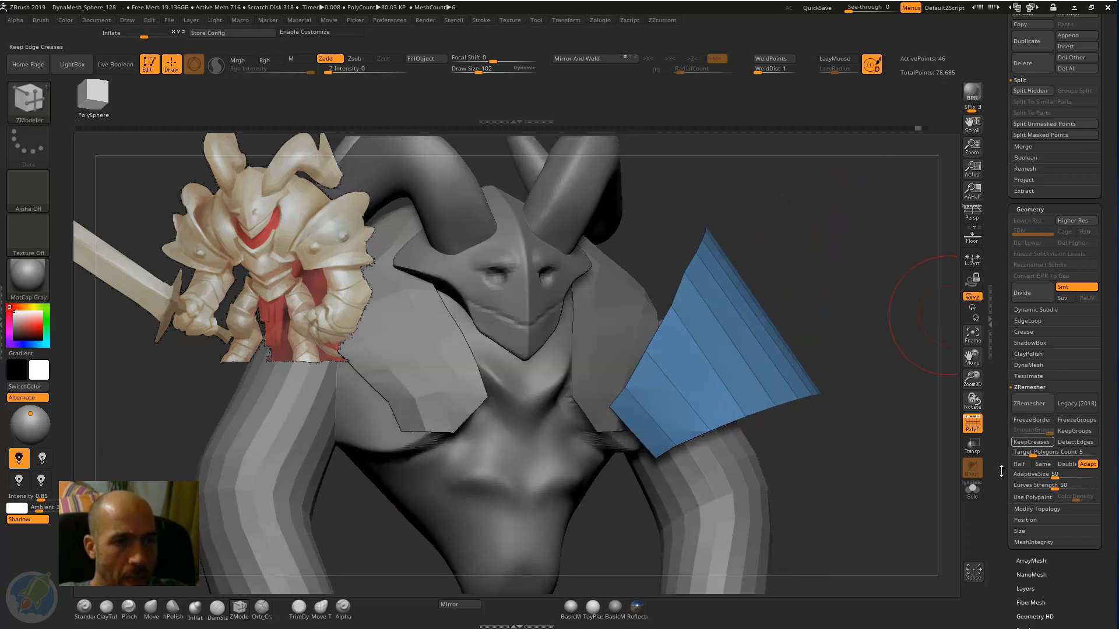
click(972, 489)
drag(911, 452, 845, 317)
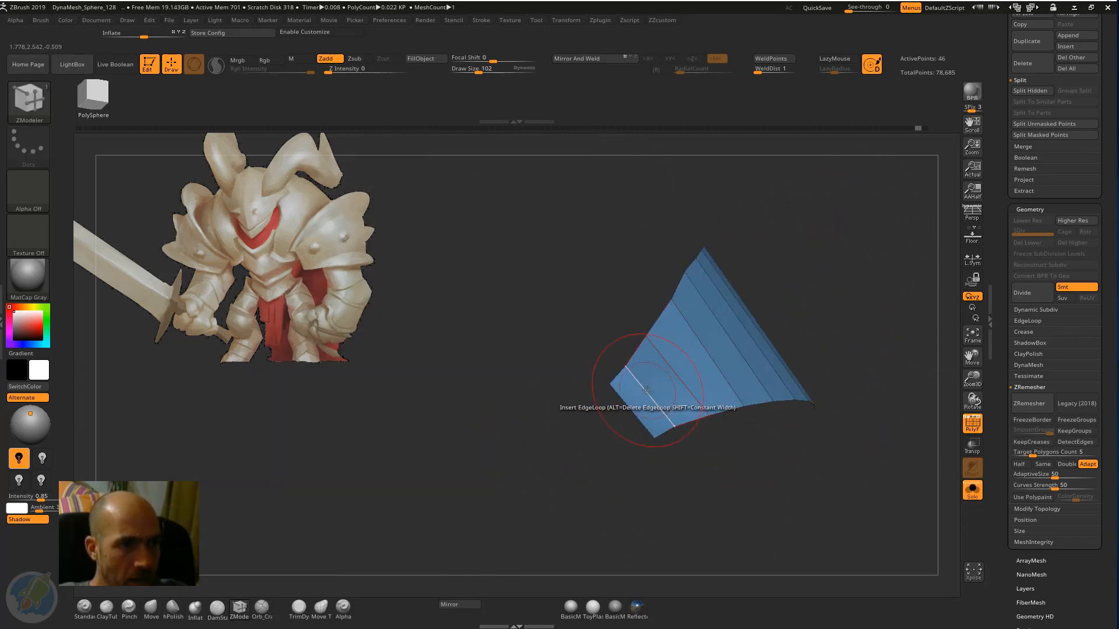
Try to insert an edge loop near the isolated band's front lower end, and undo it.
click(645, 389)
drag(580, 437, 602, 376)
key(ctrl+z)
Delete the hidden geometry of the shoulder band with Del Hidden.
key(ctrl+shift+c)
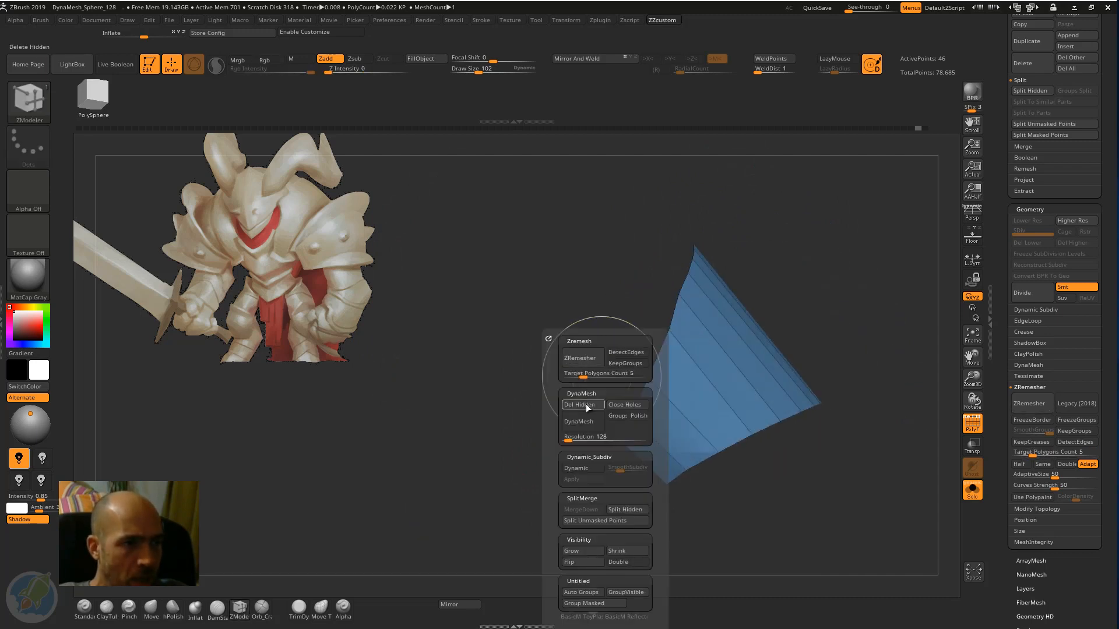
click(585, 405)
drag(806, 249, 775, 285)
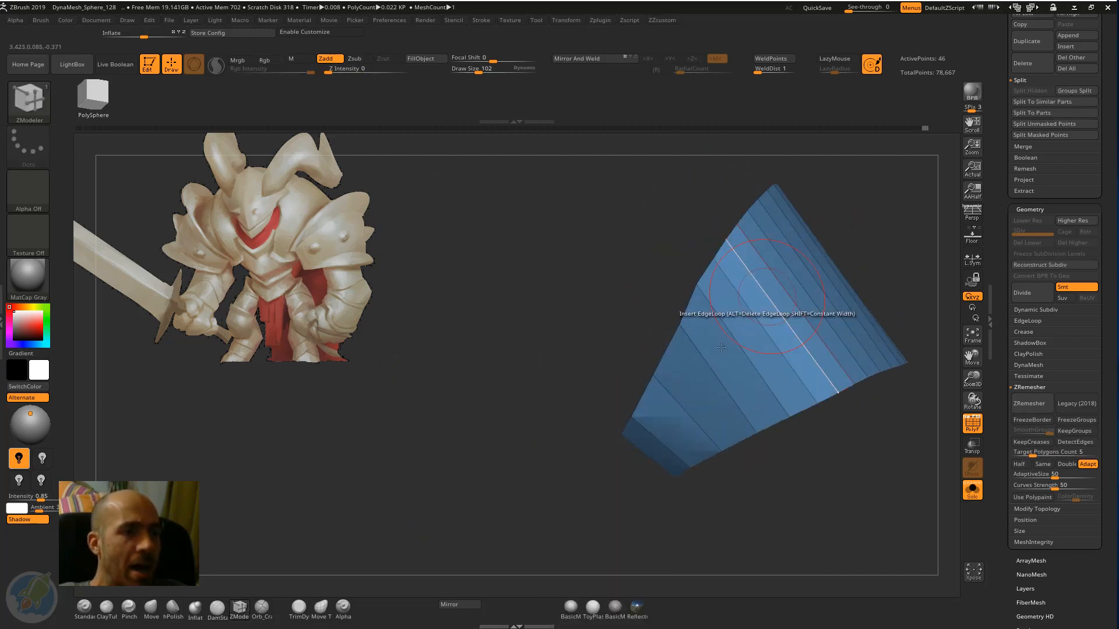
Insert a single edge loop around the band's arch, midway between its inner and outer edges, with the ZModeler brush.
click(675, 402)
drag(810, 251, 792, 219)
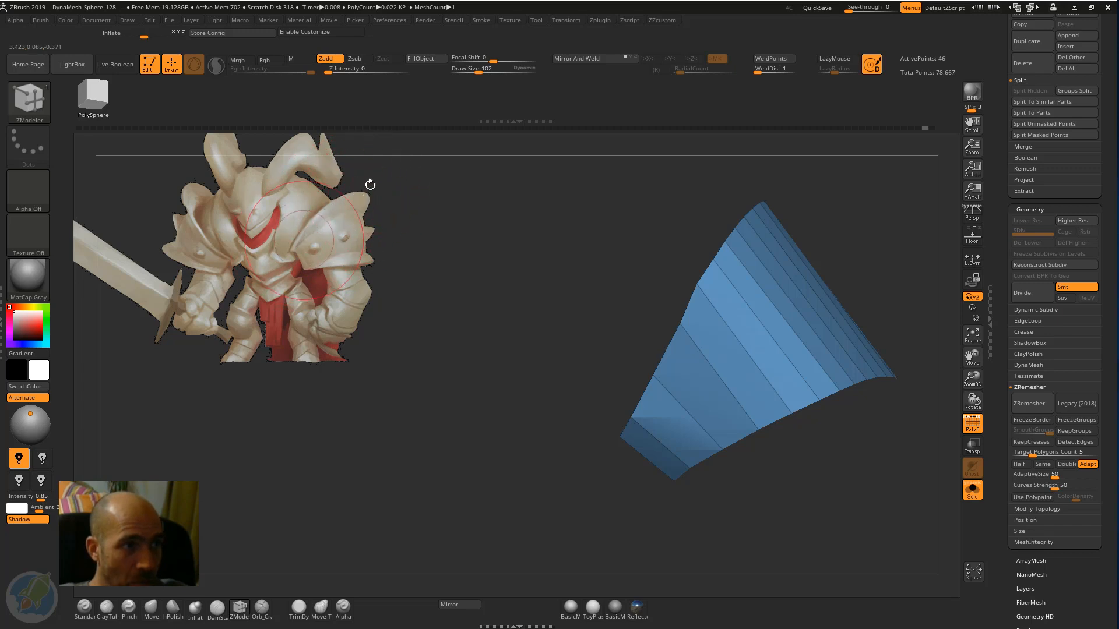
drag(502, 222, 697, 336)
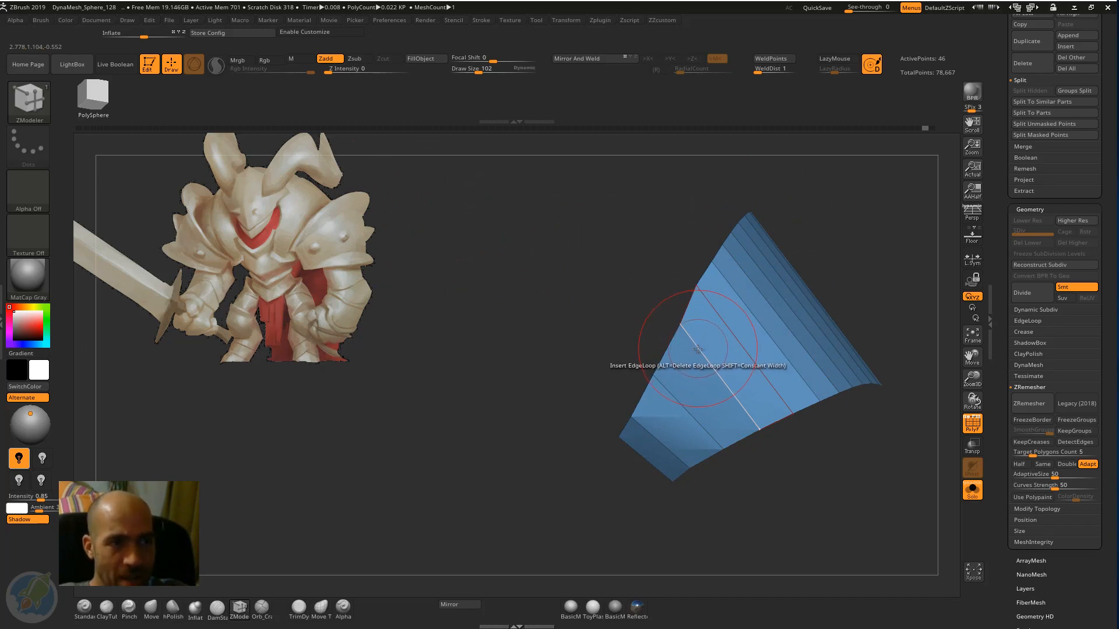
key(space)
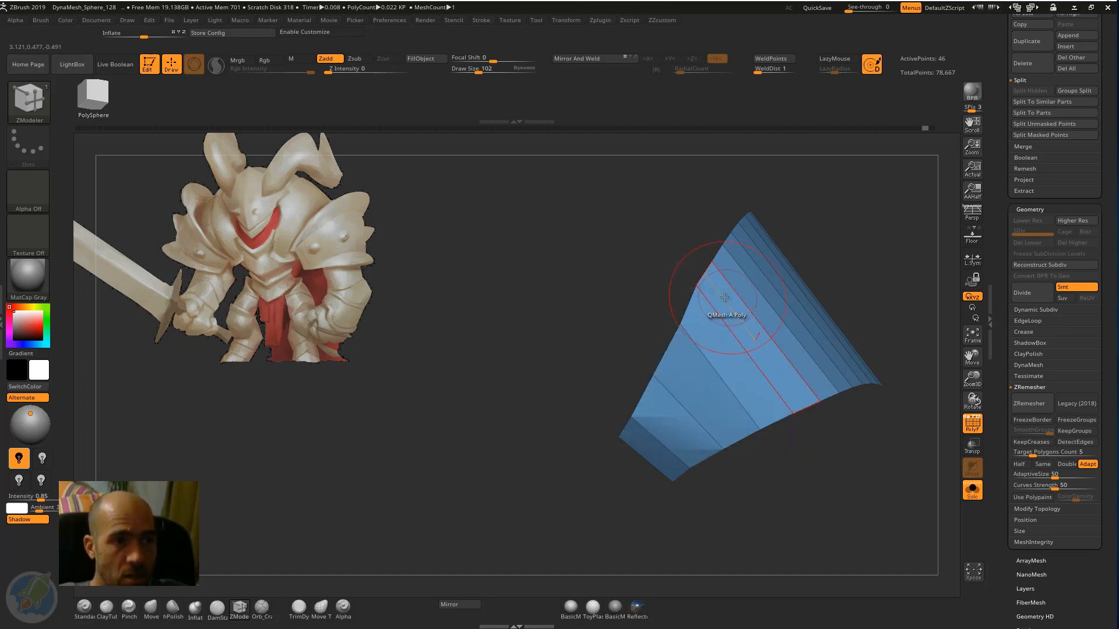
drag(724, 297, 717, 316)
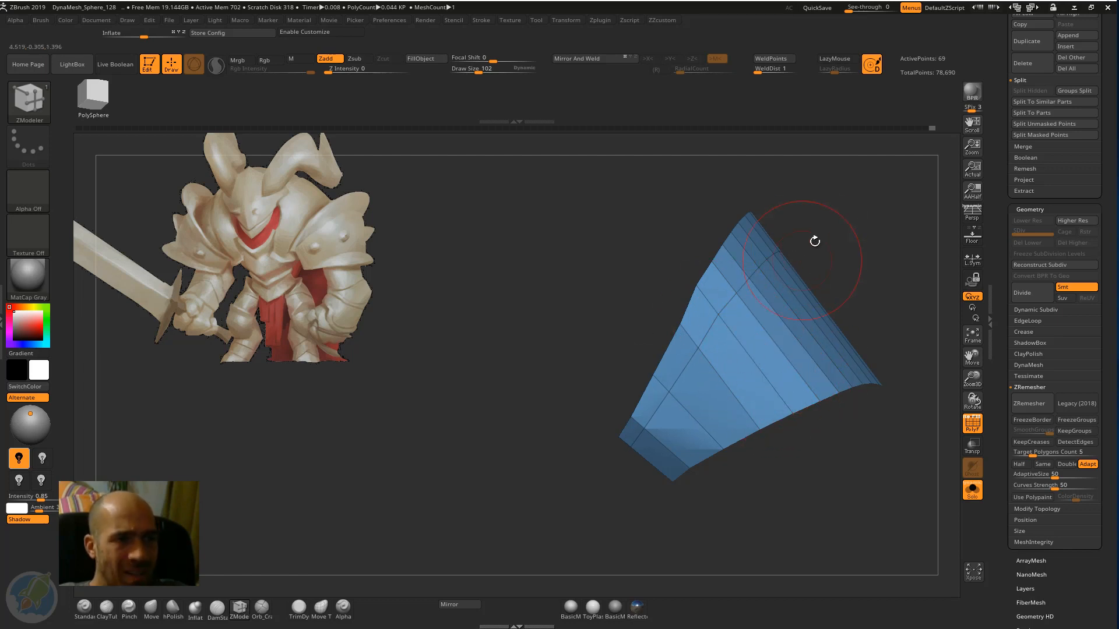
drag(817, 219, 642, 252)
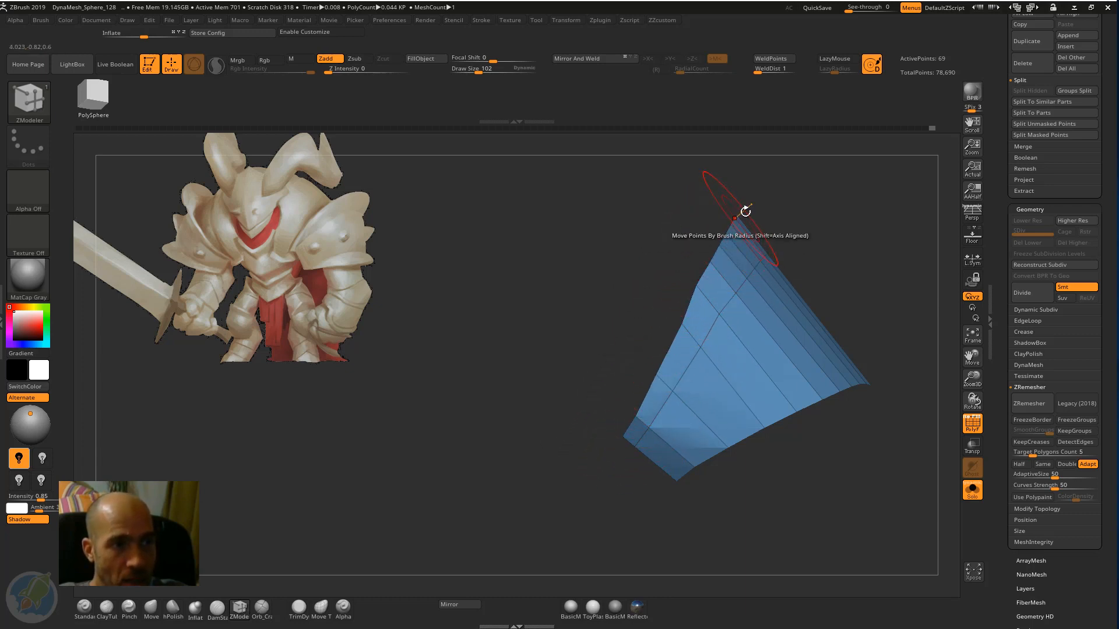
Mask the complete edge loop along the shoulder band's outer rim with ZModeler's Mask action set to EdgeLoop Complete.
drag(766, 197, 743, 199)
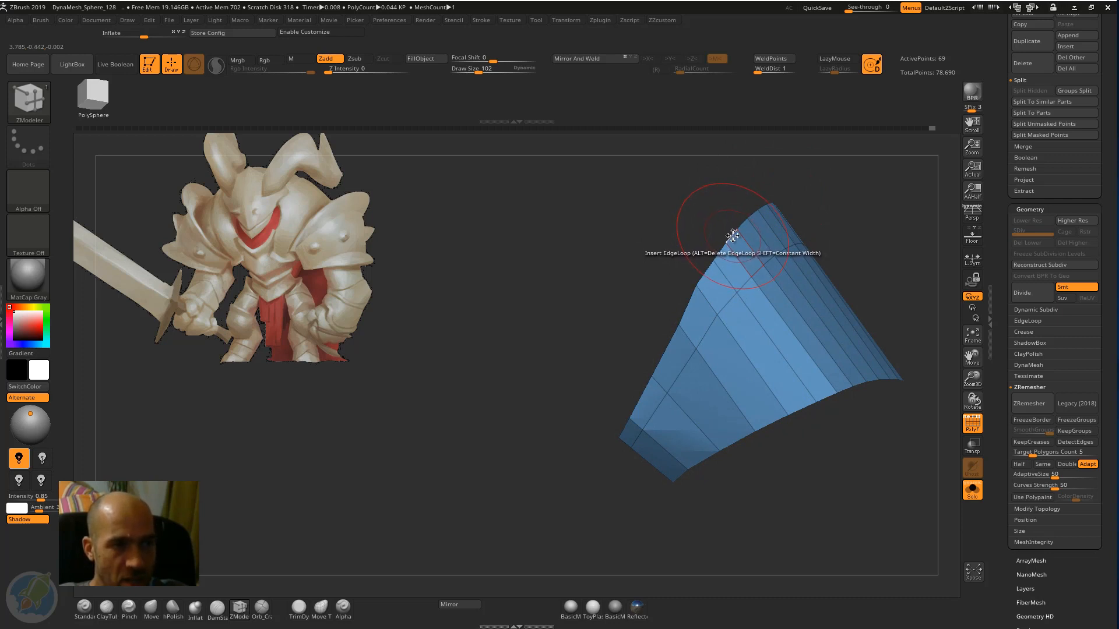
key(space)
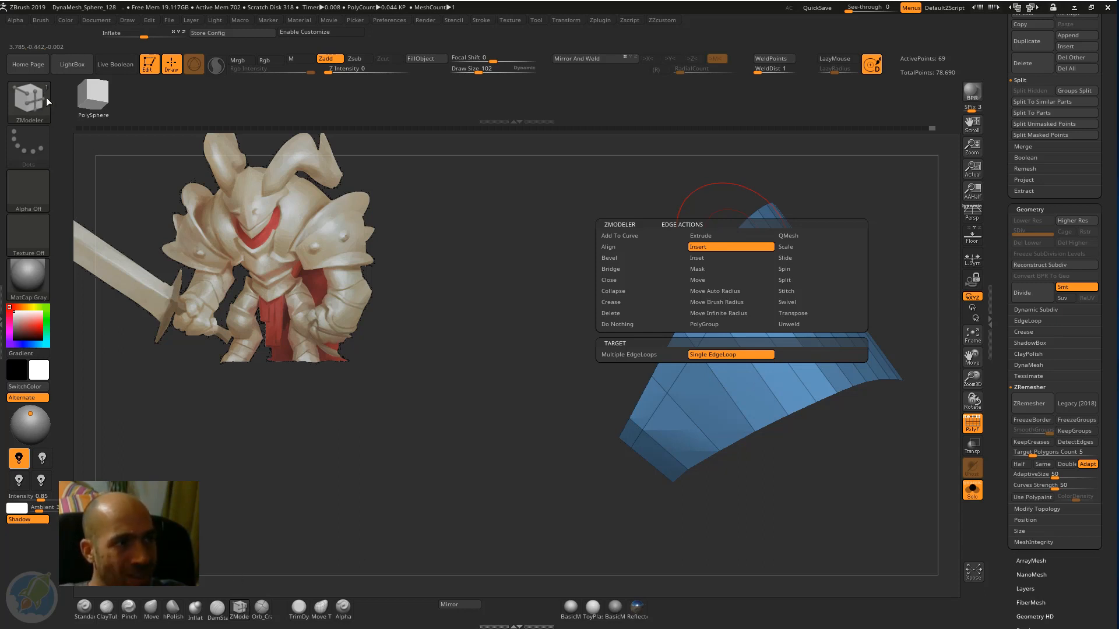
click(698, 247)
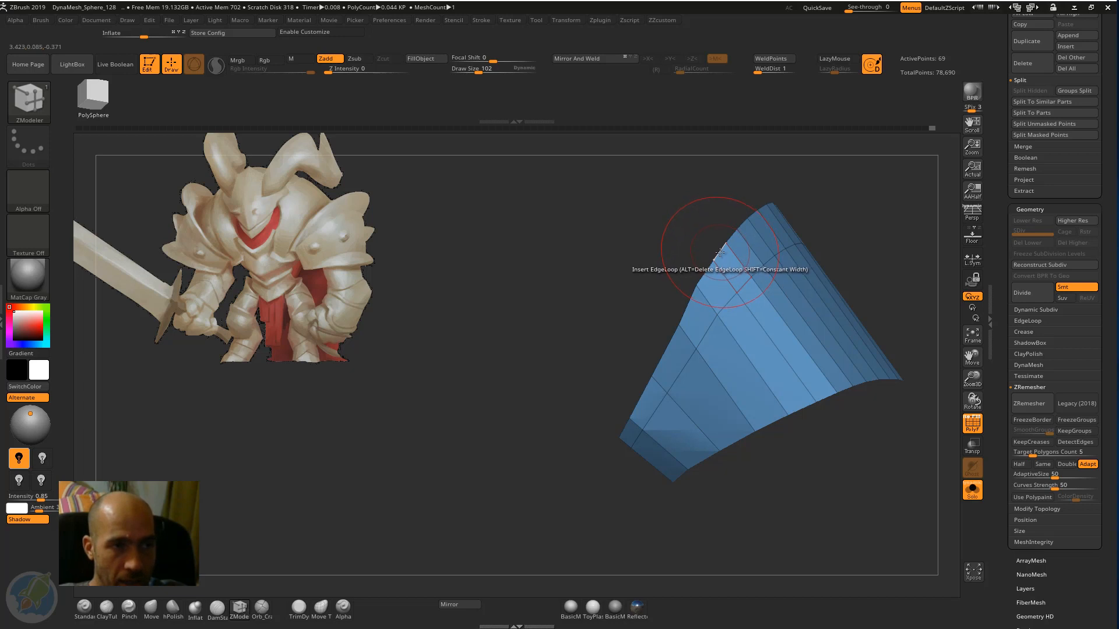
key(space)
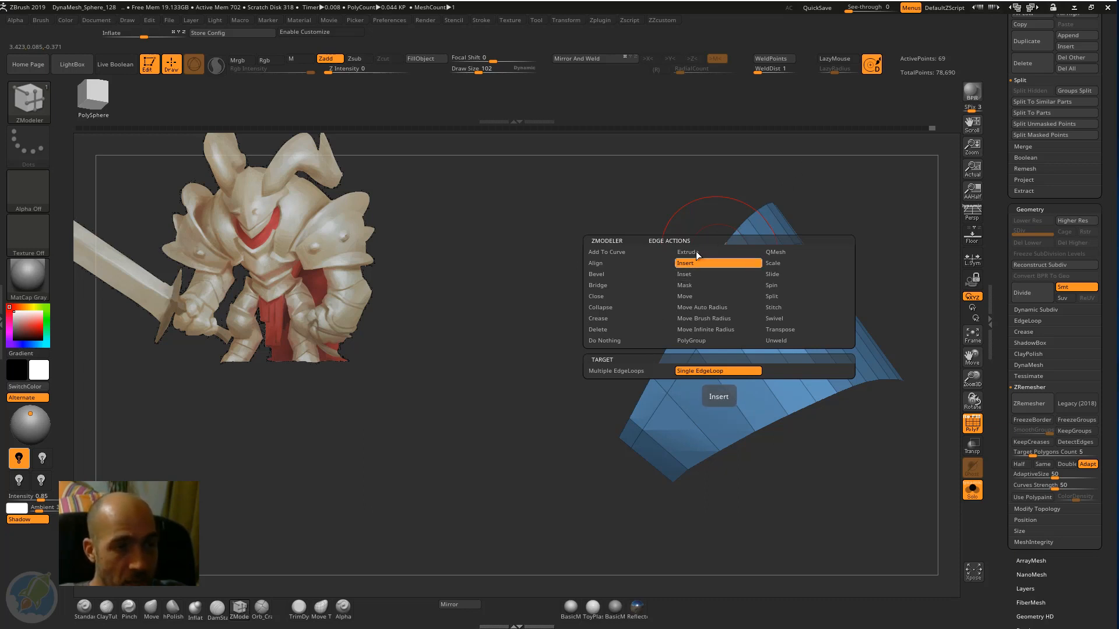
click(697, 286)
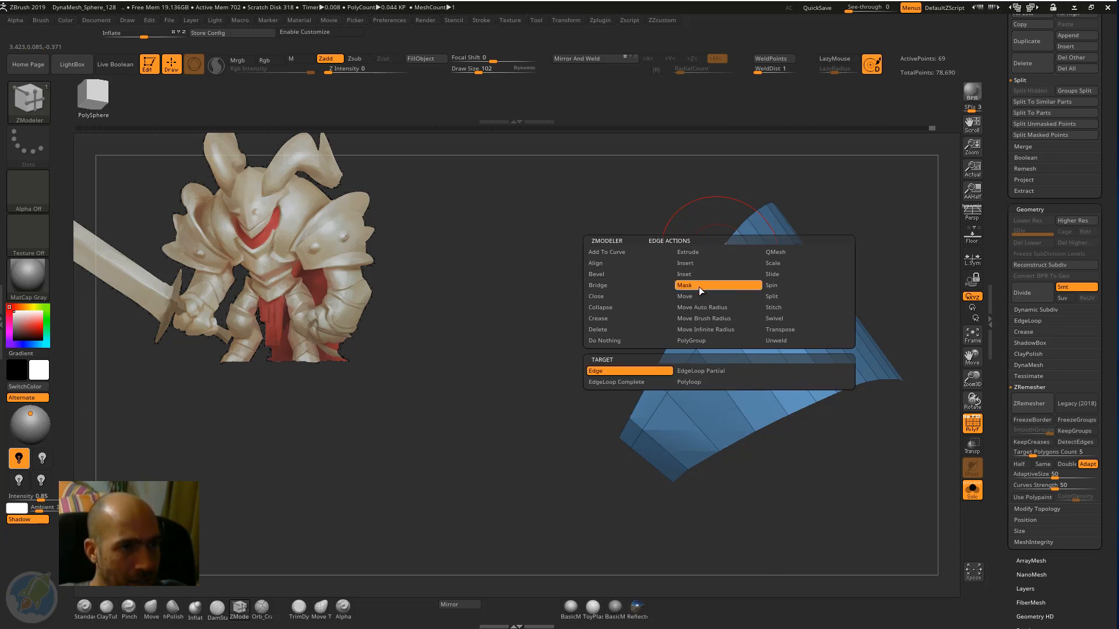
click(643, 381)
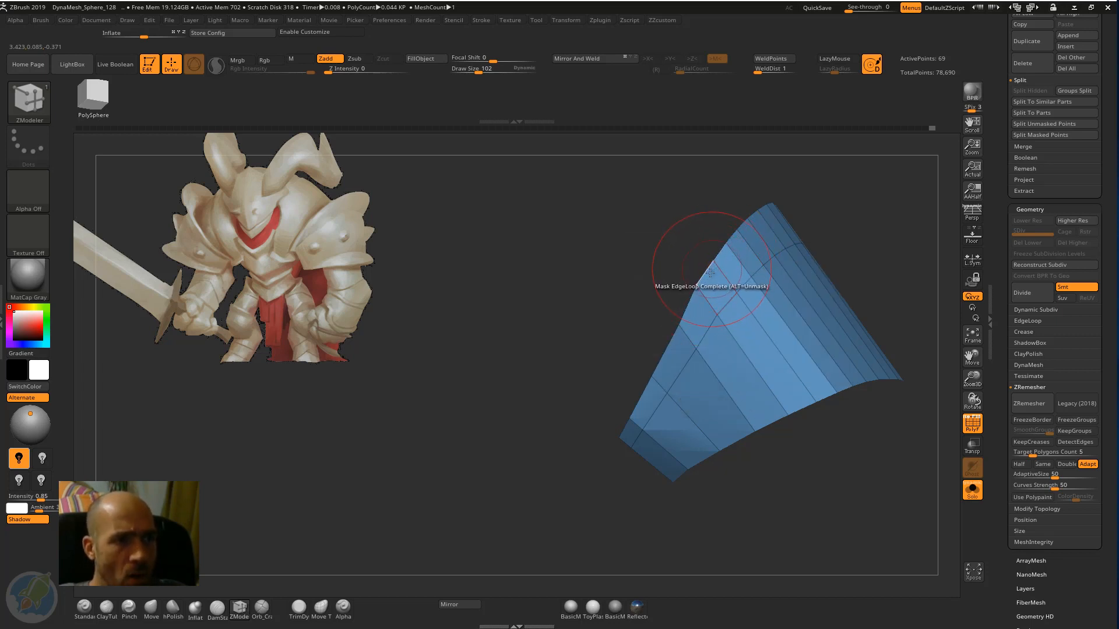
click(706, 273)
drag(644, 274, 625, 409)
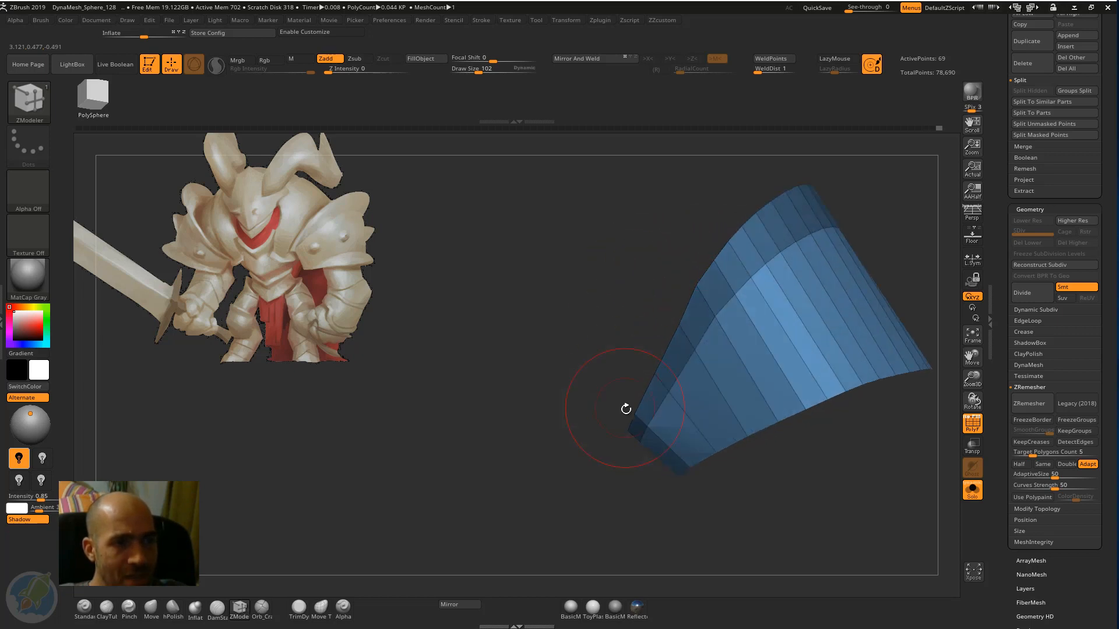
mouse_move(769, 183)
mouse_down()
mouse_move(691, 219)
mouse_move(909, 221)
mouse_move(863, 221)
mouse_up()
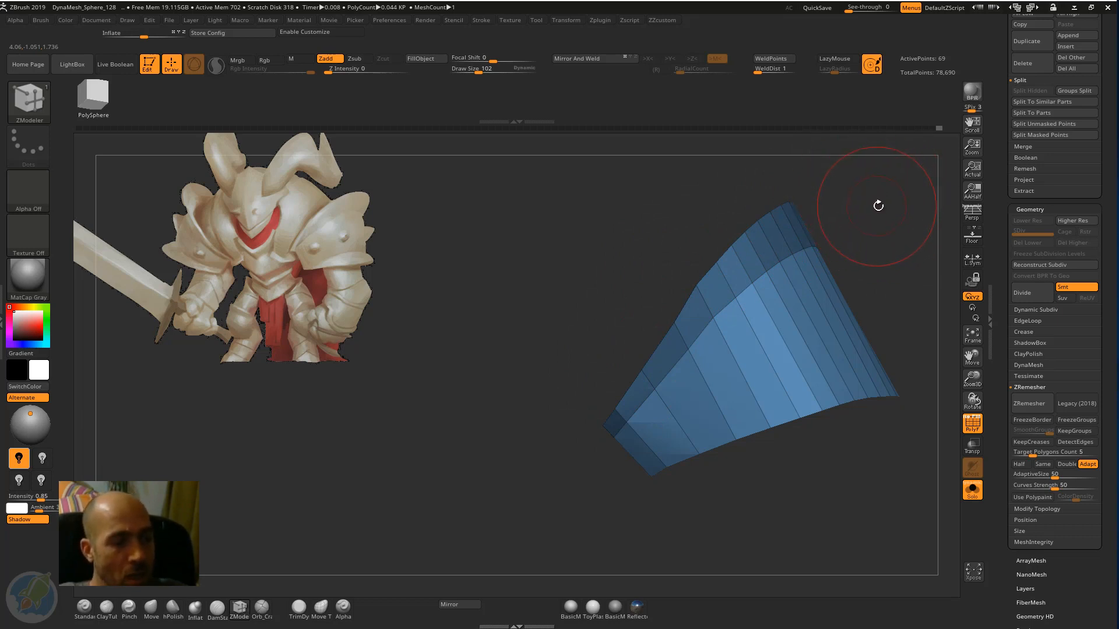
Invert the mask and flare the band's outer rim outward and upward with the transform gizmo.
key(ctrl)
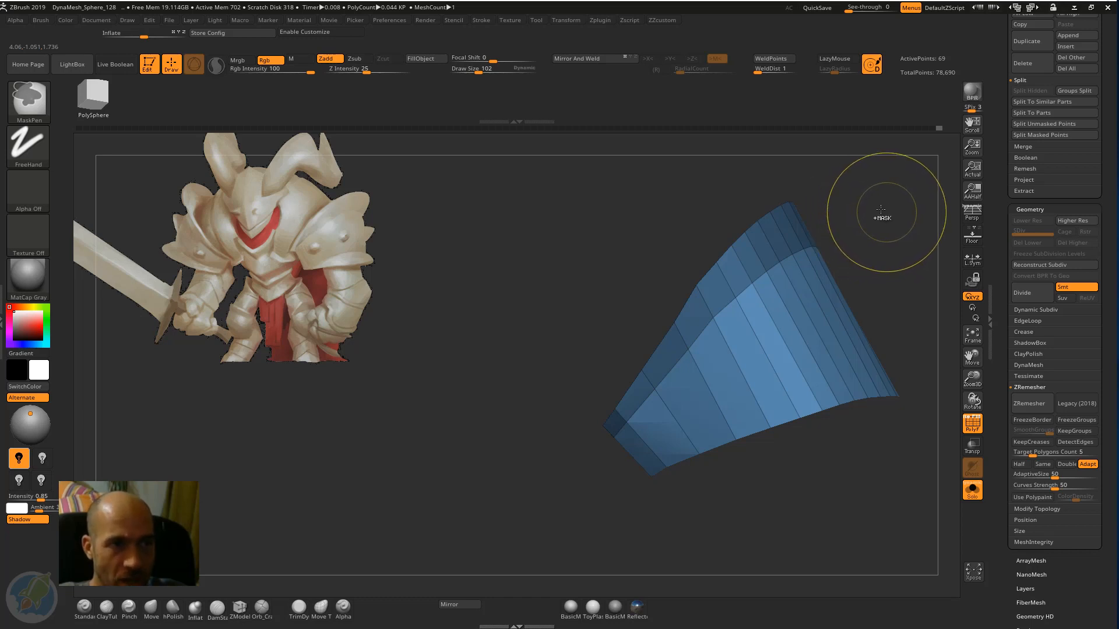
ctrl+click(880, 209)
mouse_move(889, 211)
mouse_down()
mouse_move(844, 174)
mouse_move(765, 188)
mouse_move(793, 226)
mouse_up()
key(w)
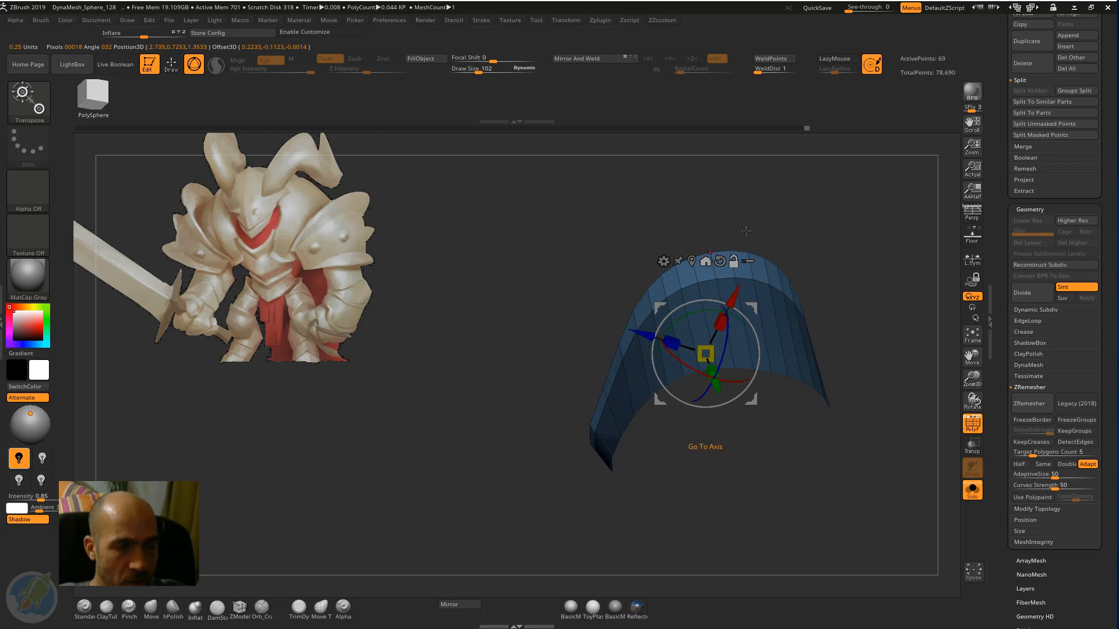
drag(670, 343, 650, 337)
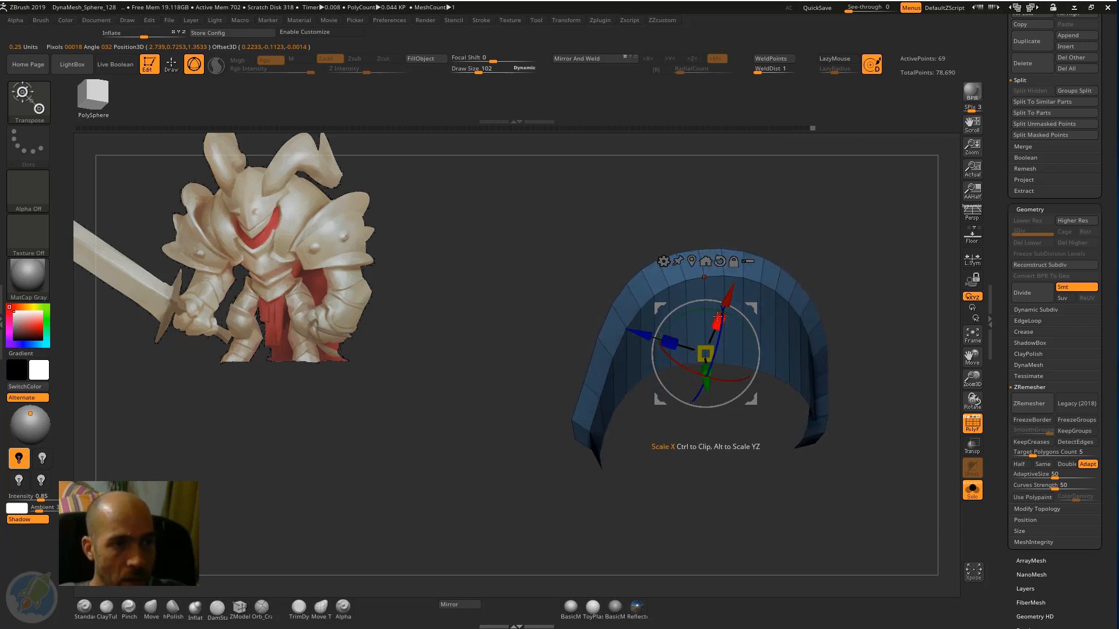
drag(719, 317, 731, 296)
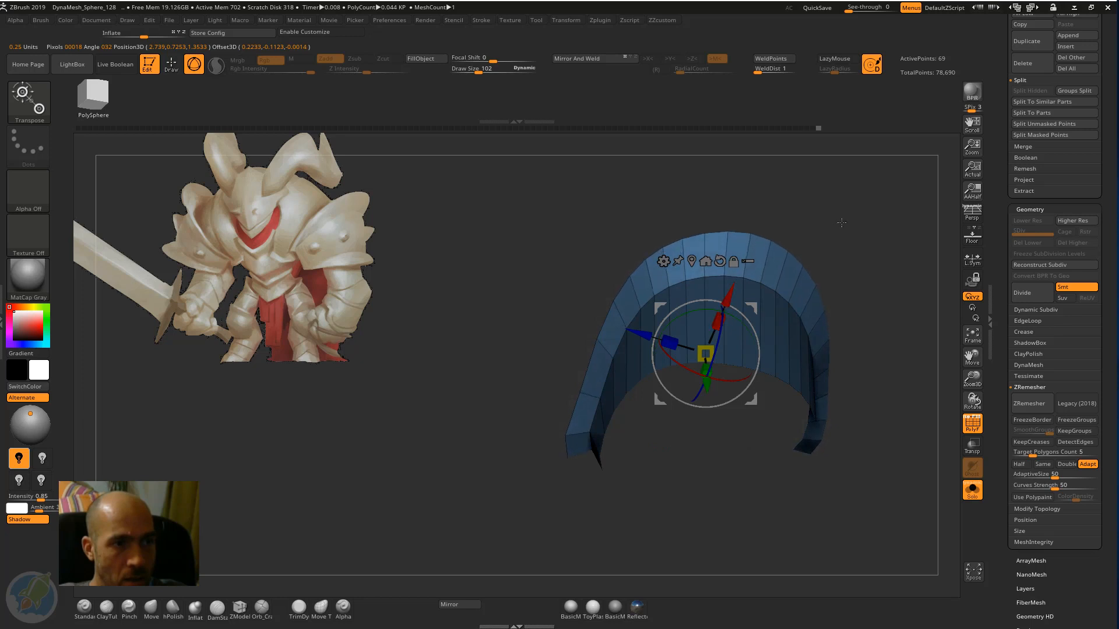
drag(841, 225, 815, 218)
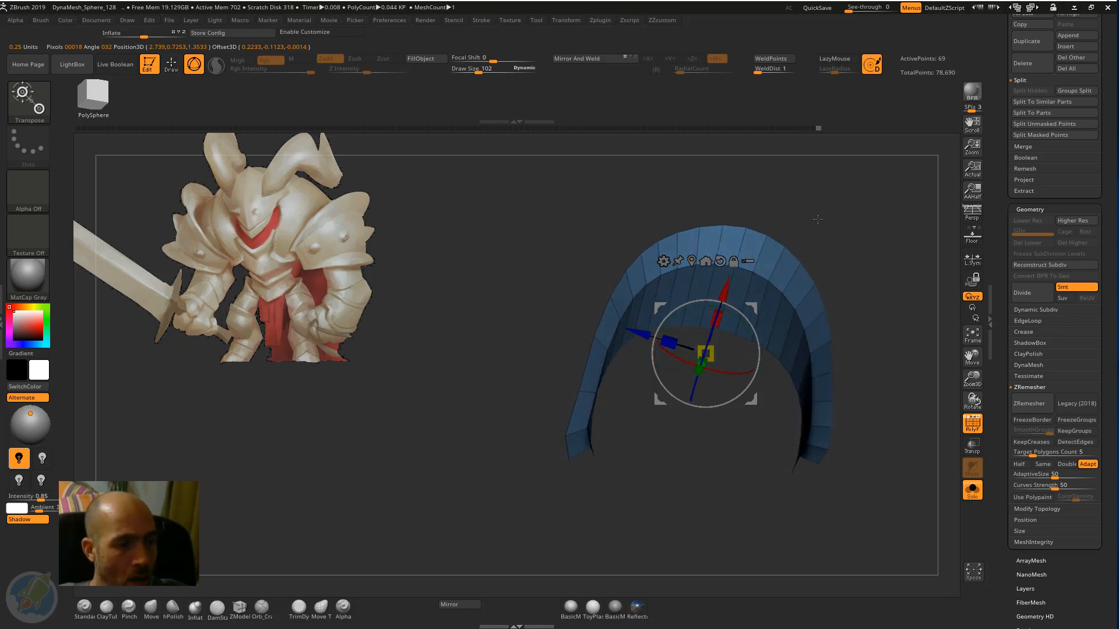
key(q)
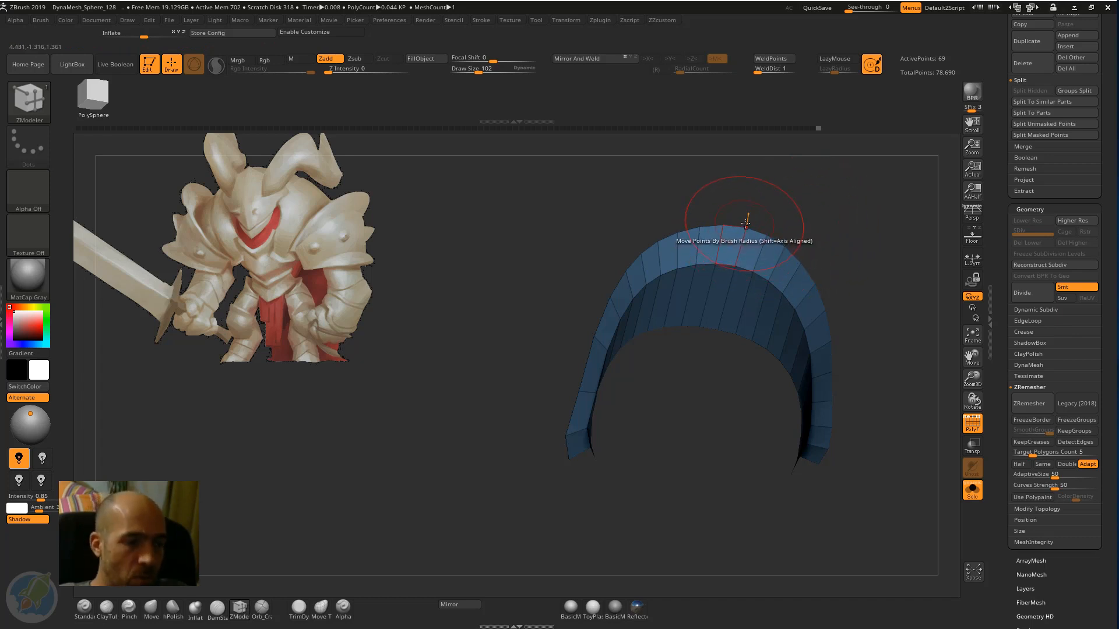
Reshape the side contours of the flared rim with the Move brush.
key(b)
key(p)
key(i)
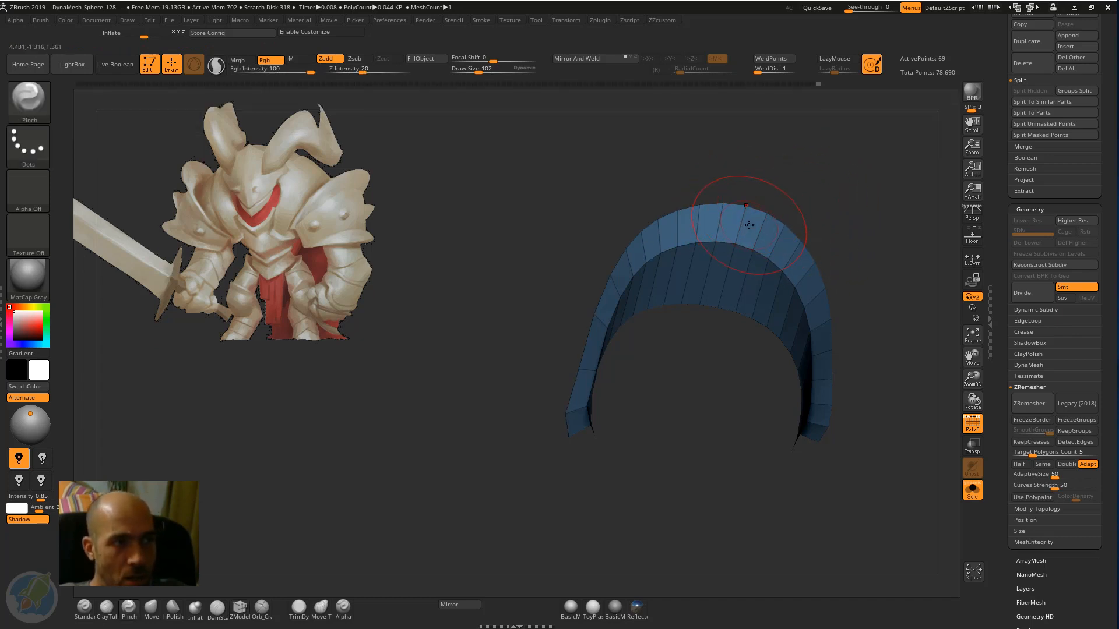
key(b)
key(m)
key(v)
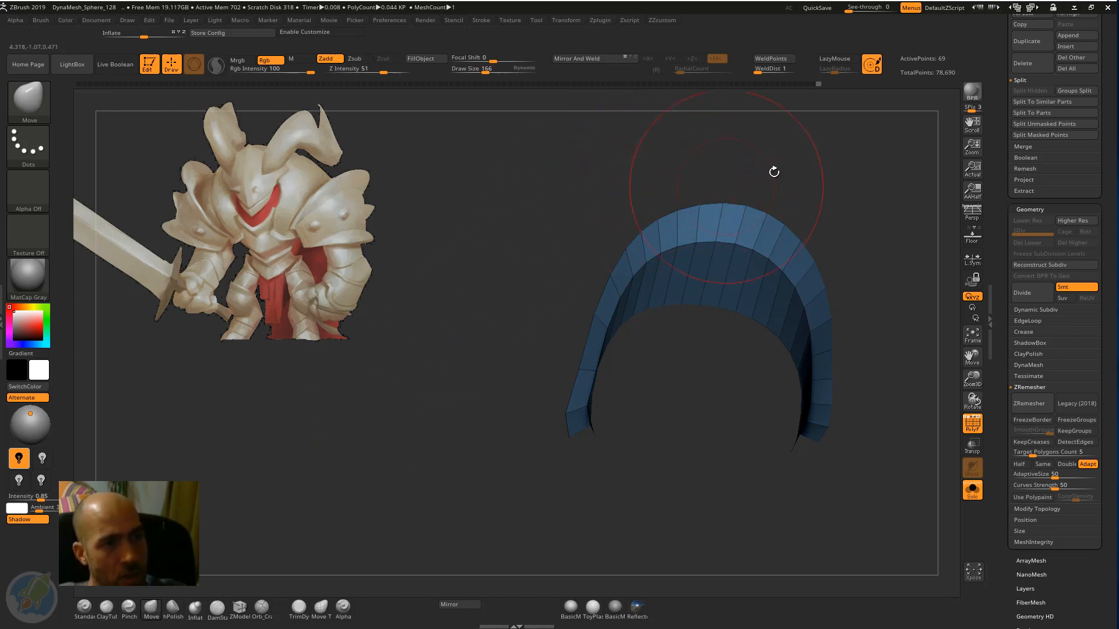
mouse_move(774, 169)
mouse_down()
mouse_move(672, 254)
mouse_move(678, 232)
mouse_move(706, 225)
mouse_move(767, 235)
mouse_up()
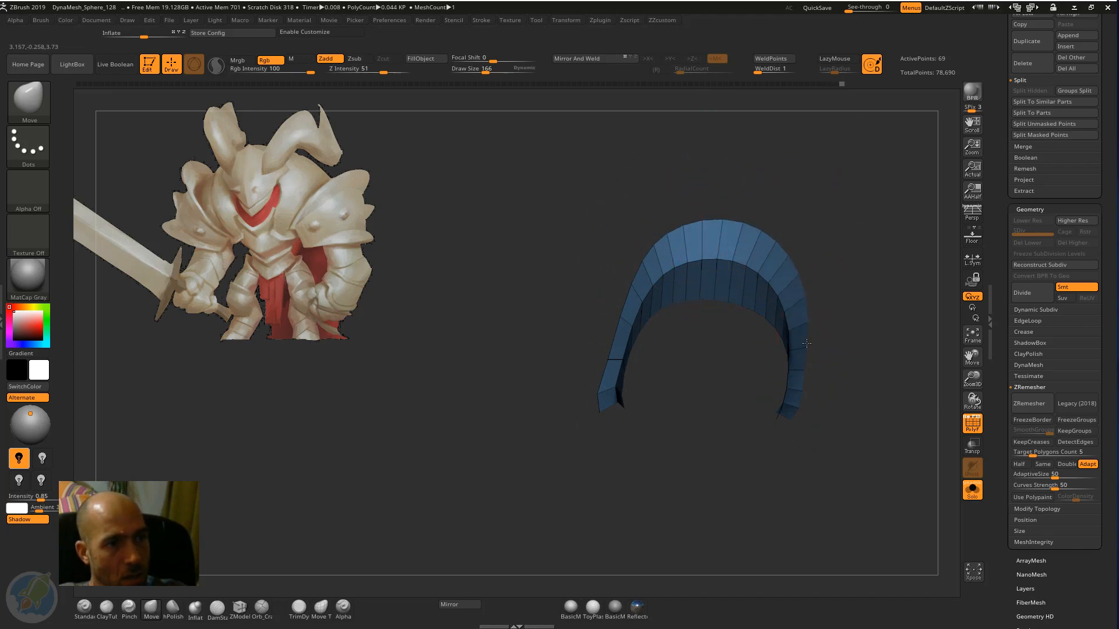
drag(569, 392, 642, 368)
drag(599, 324, 631, 275)
drag(624, 400, 580, 358)
drag(637, 212, 695, 317)
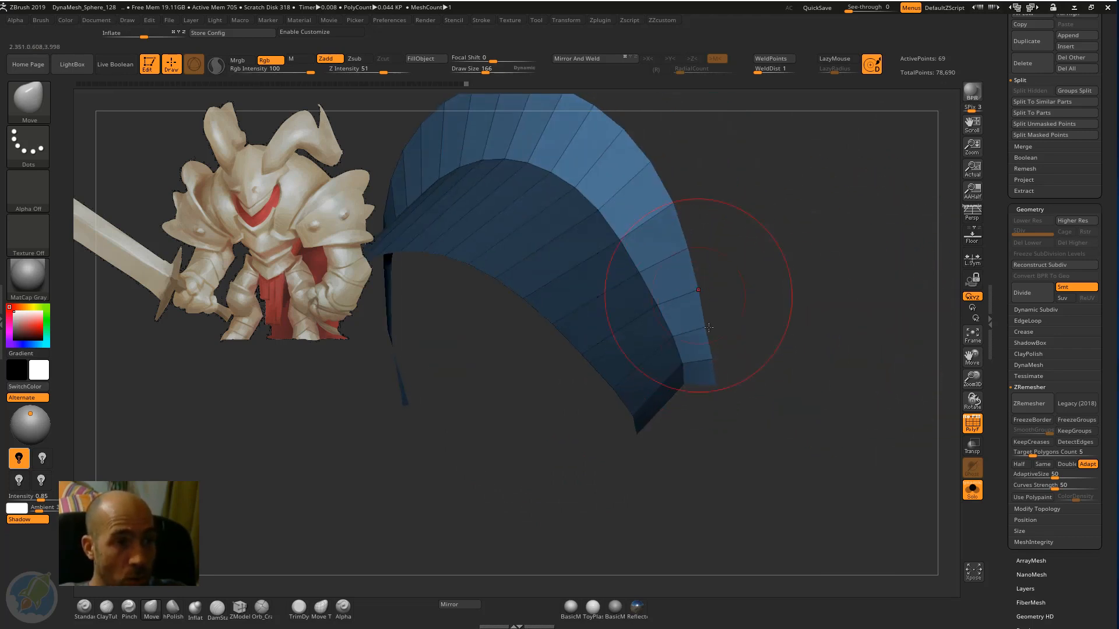
Even out the curve of the flared rim on both sides of the arch with the Move brush.
drag(725, 203, 672, 213)
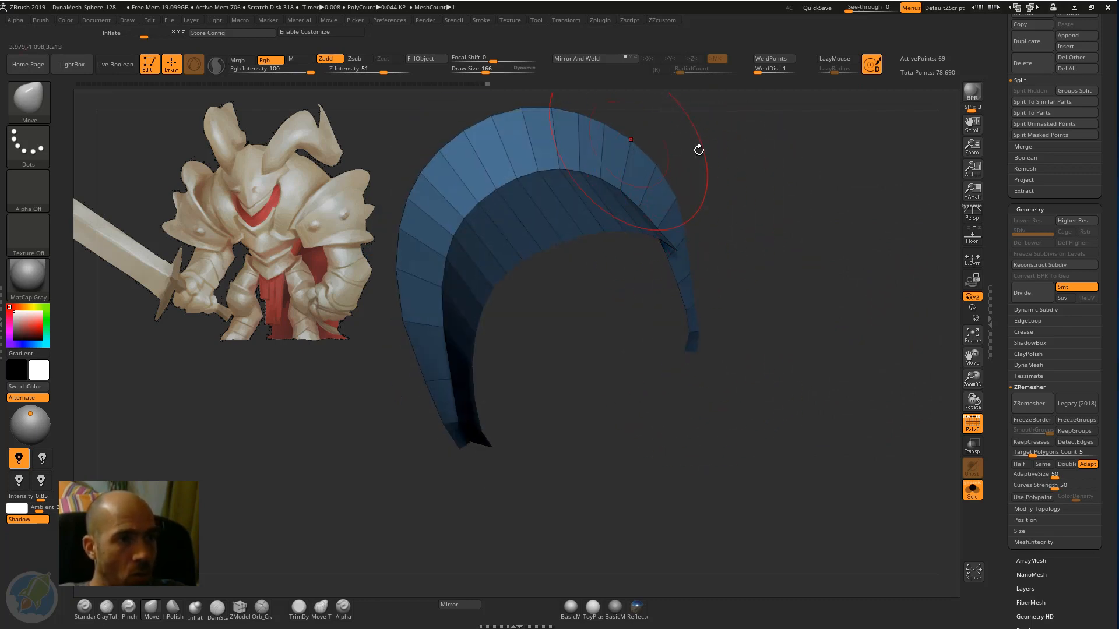
drag(700, 150, 718, 315)
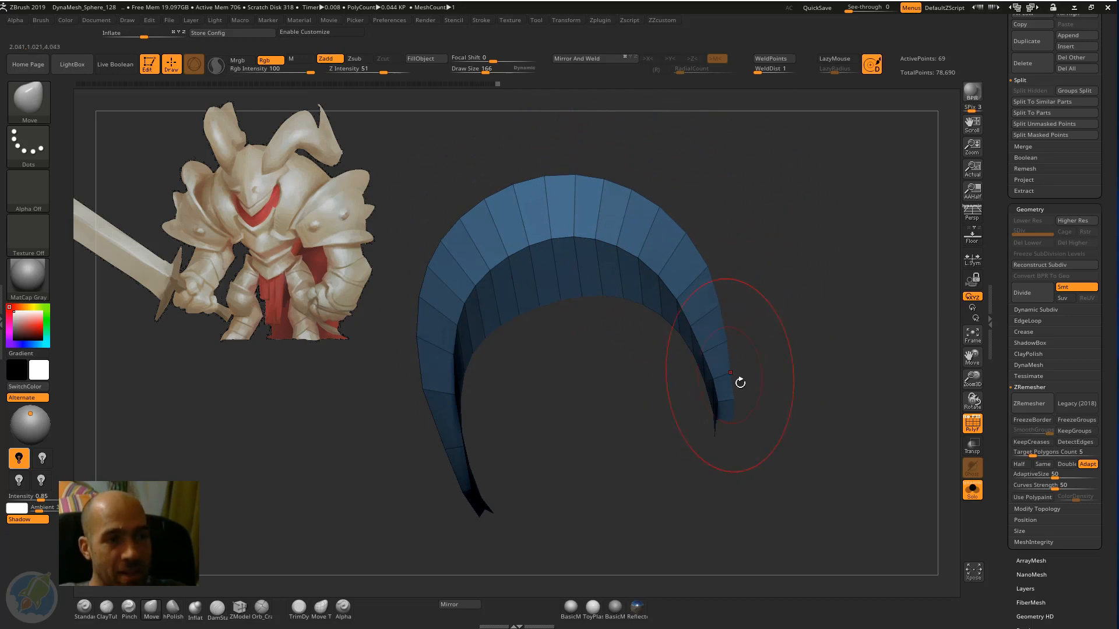
drag(740, 382, 702, 205)
alt+drag(477, 259, 557, 254)
alt+drag(472, 305, 523, 349)
mouse_move(475, 471)
alt+mouse_down()
mouse_move(550, 370)
mouse_move(561, 432)
mouse_move(585, 407)
mouse_move(562, 430)
mouse_move(596, 416)
alt+mouse_up()
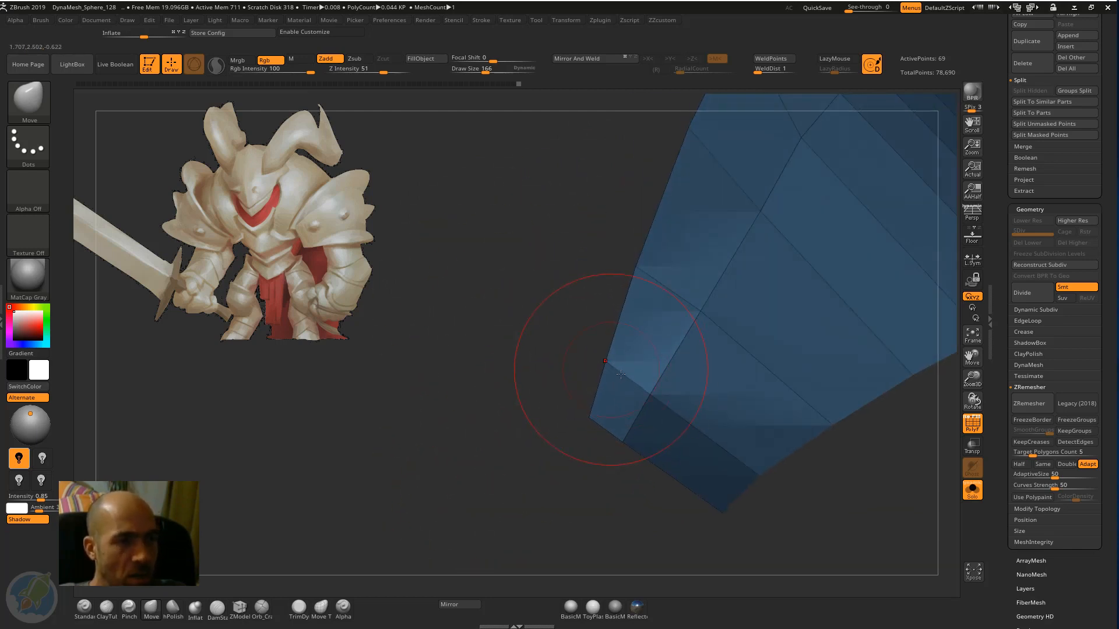
Refine the rim at one lower end of the band with the Move brush, tapering it toward the tip.
drag(600, 280, 611, 324)
drag(710, 313, 635, 335)
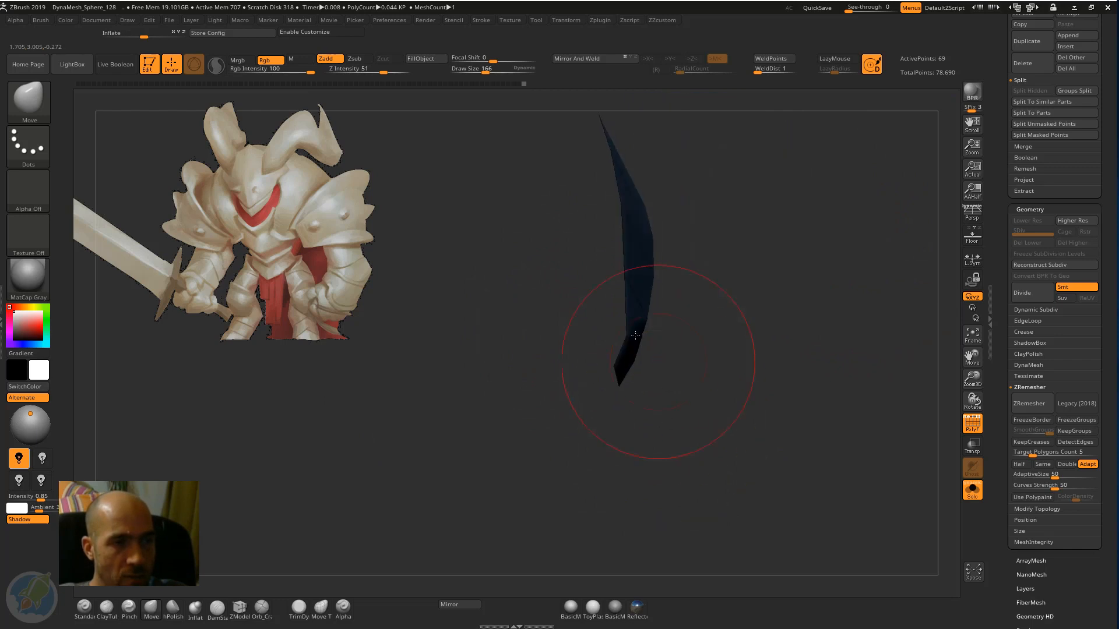
drag(700, 299, 575, 313)
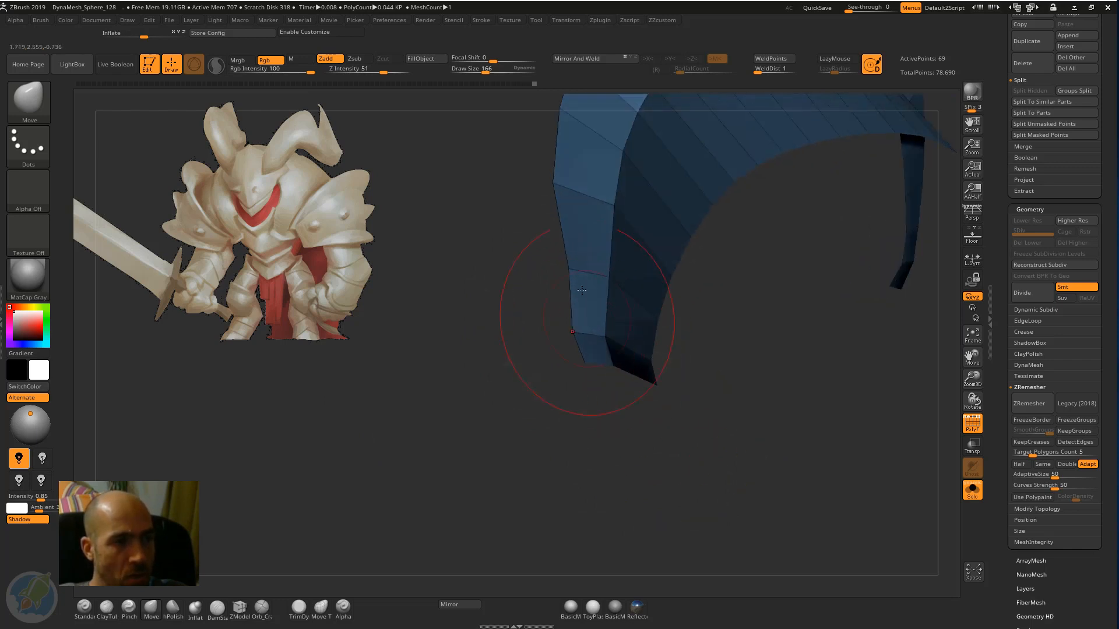
drag(552, 376, 598, 373)
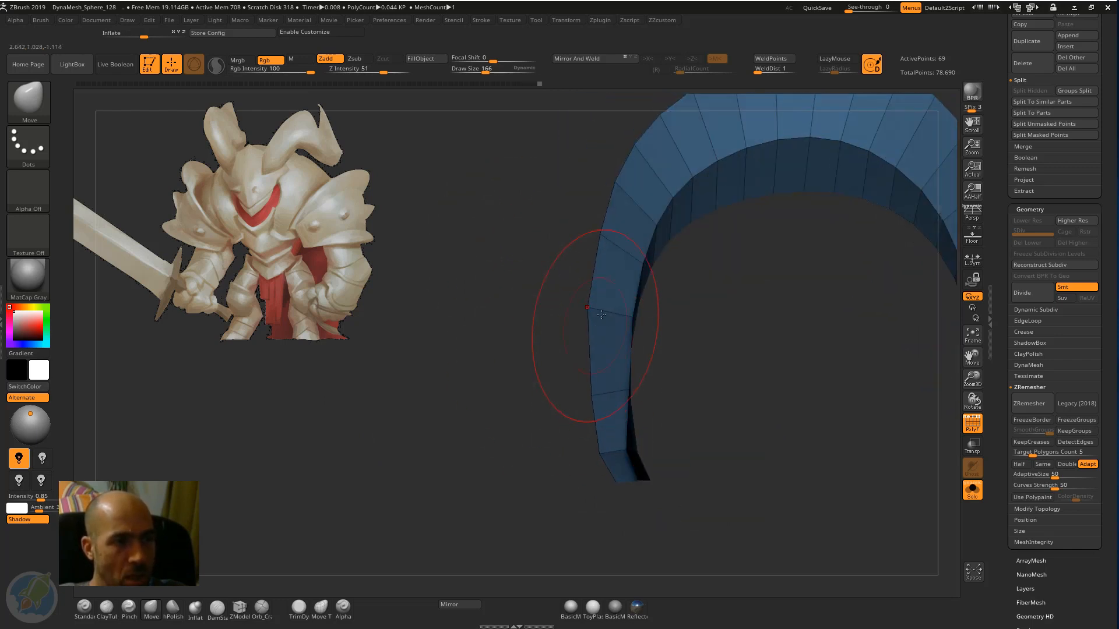
mouse_move(583, 274)
mouse_down()
mouse_move(554, 287)
mouse_move(591, 291)
mouse_move(592, 215)
mouse_up()
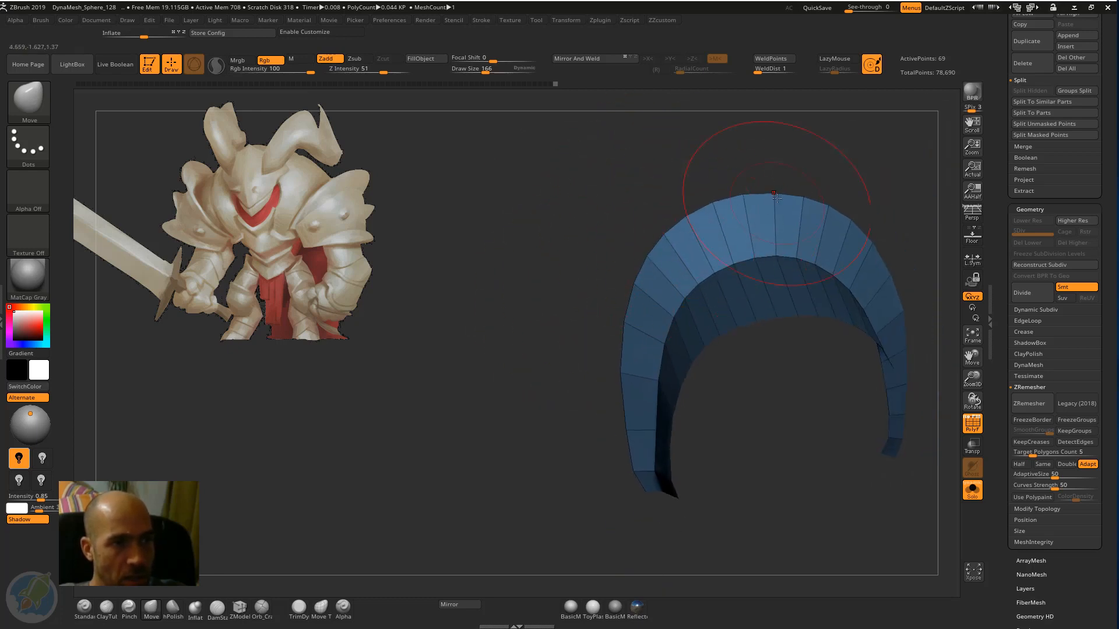
Adjust the crown of the flared rim with the Move brush and undo the last stroke.
drag(776, 198, 776, 195)
drag(801, 169, 862, 184)
drag(839, 227, 815, 224)
key(ctrl+z)
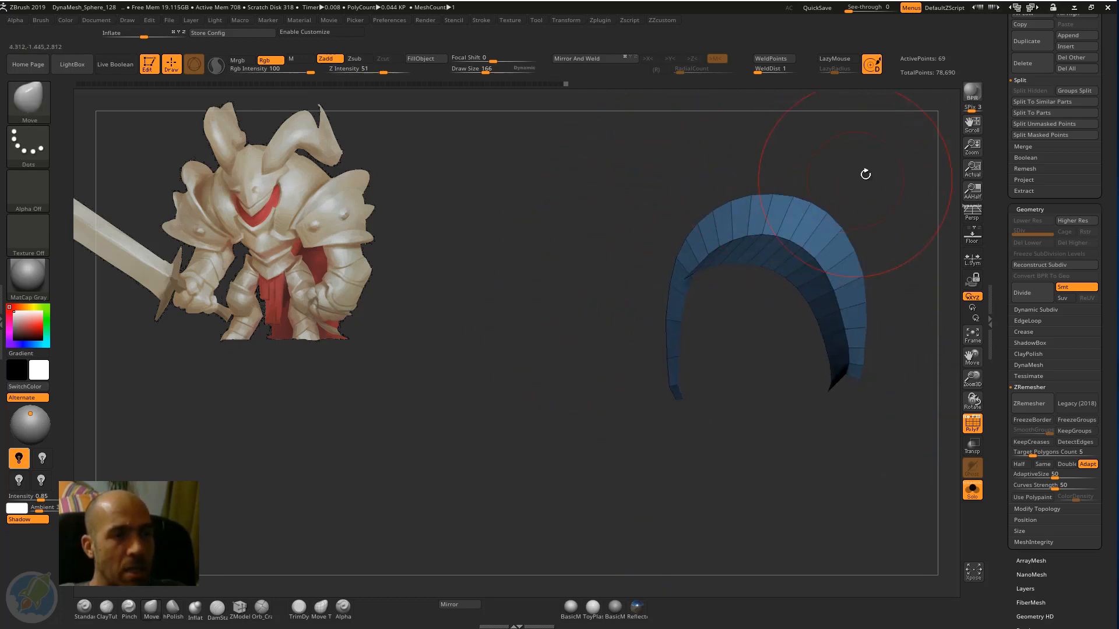
drag(865, 174, 752, 274)
ctrl+click(549, 363)
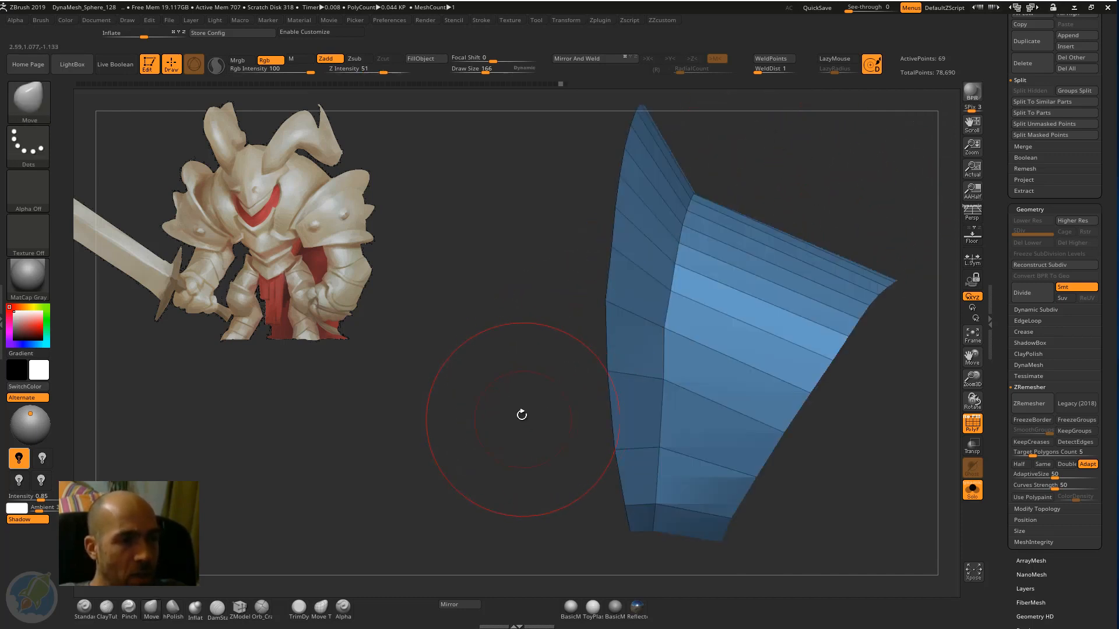
Smooth the rim's side profile above the band's lower end with small Move brush strokes.
alt+drag(522, 415, 476, 362)
drag(646, 283, 651, 285)
alt+drag(824, 205, 805, 200)
drag(783, 285, 780, 287)
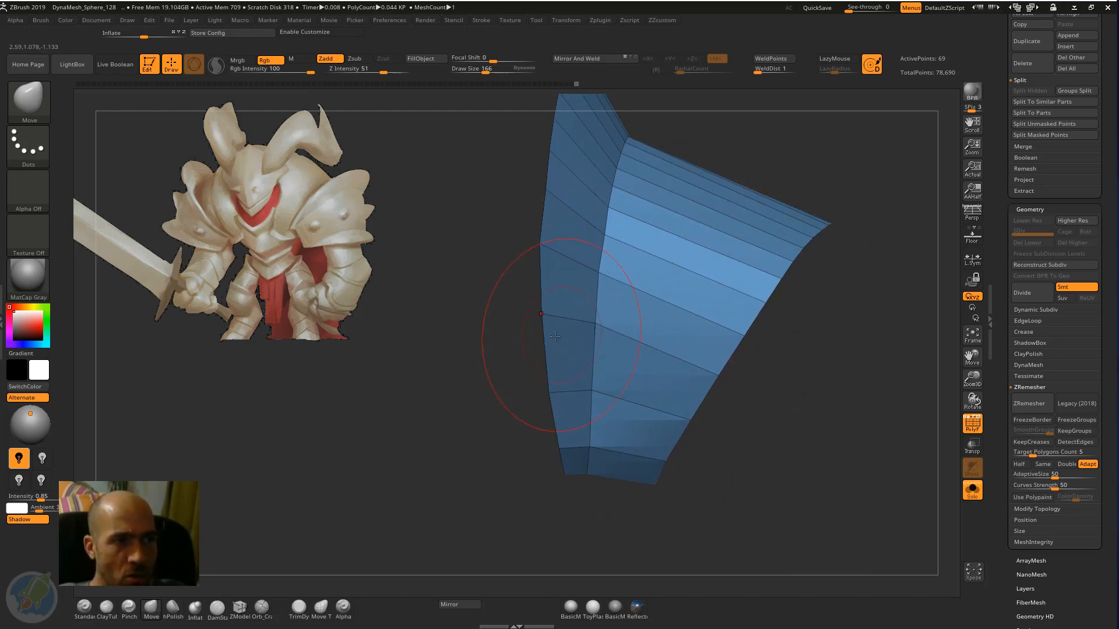
drag(558, 338, 563, 338)
drag(553, 391, 557, 390)
drag(544, 262, 558, 241)
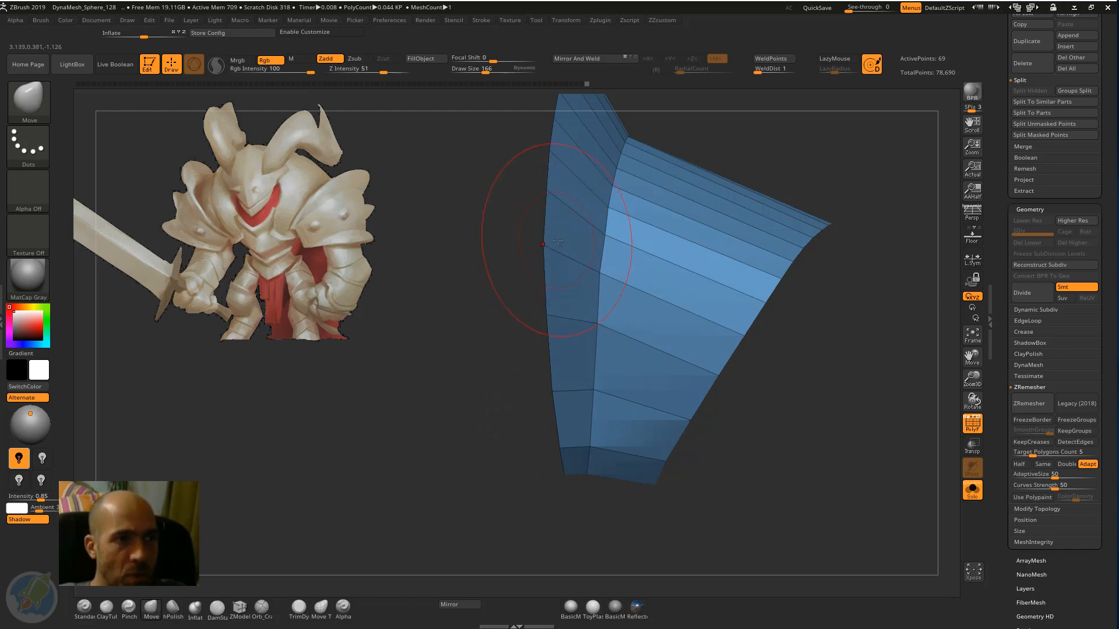
Save the current tool as 08 in the Absolute beginners Zbrush course folder.
drag(858, 186, 826, 206)
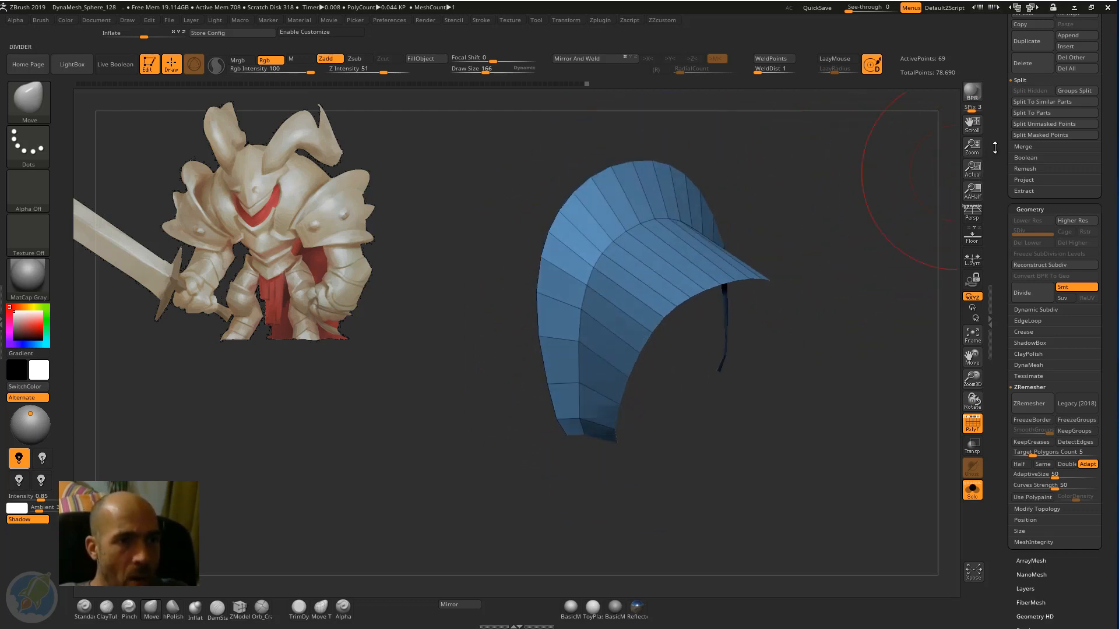
drag(999, 154, 989, 274)
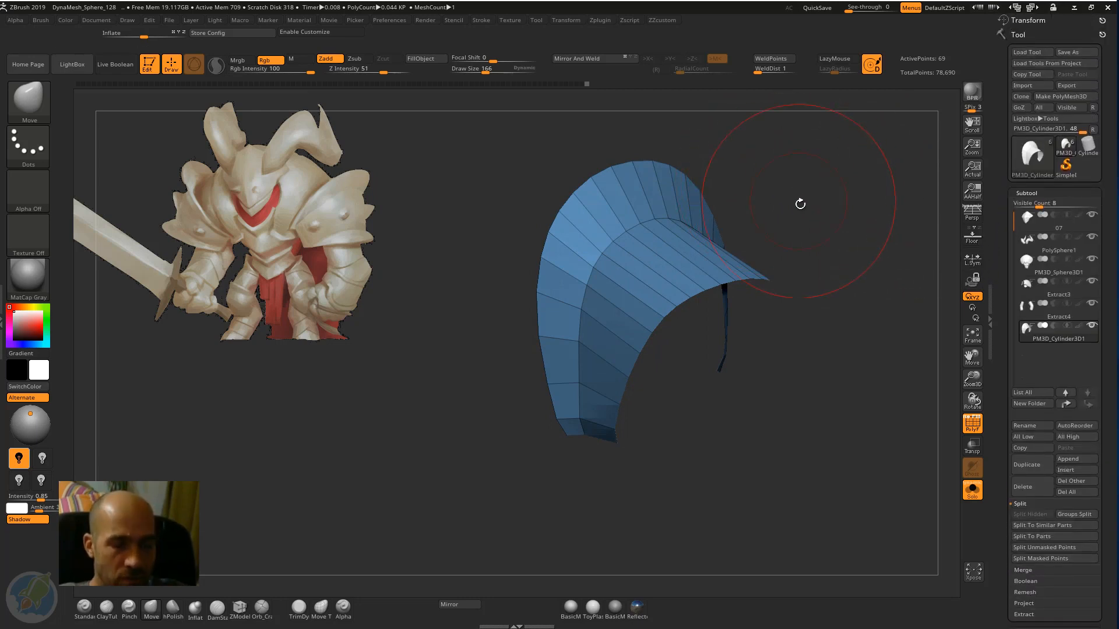
drag(800, 204, 808, 204)
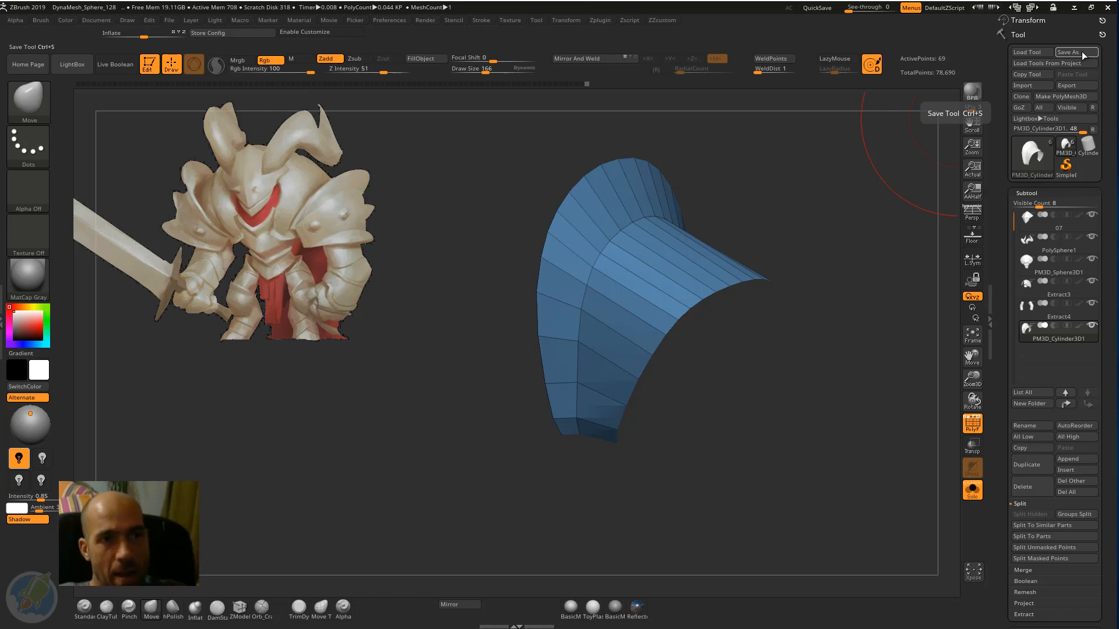
click(168, 21)
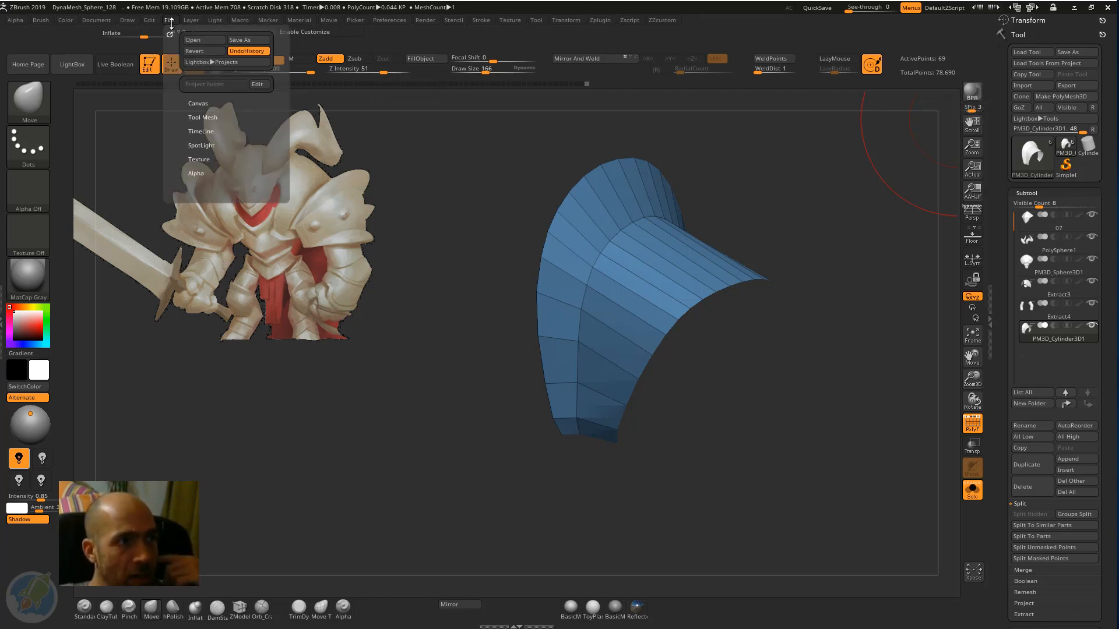
click(170, 21)
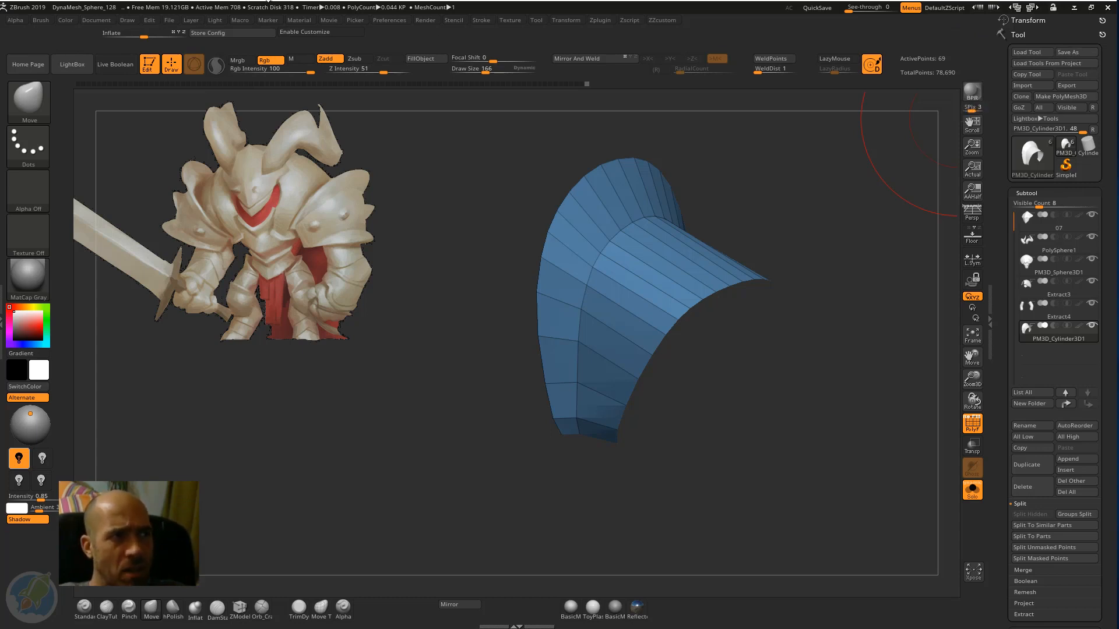
click(169, 21)
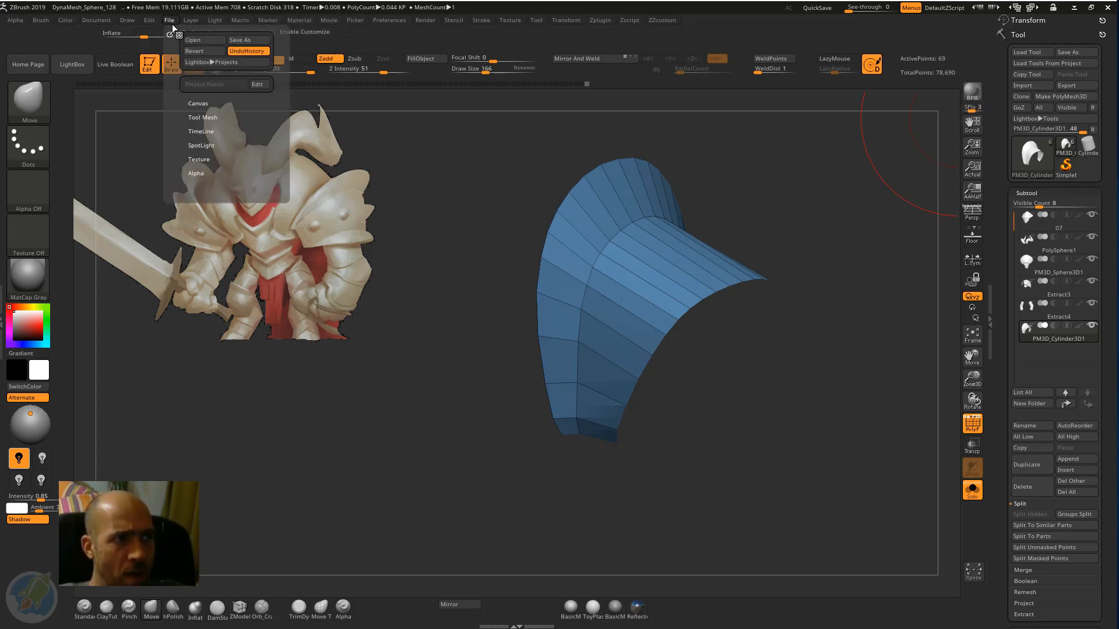
click(1075, 52)
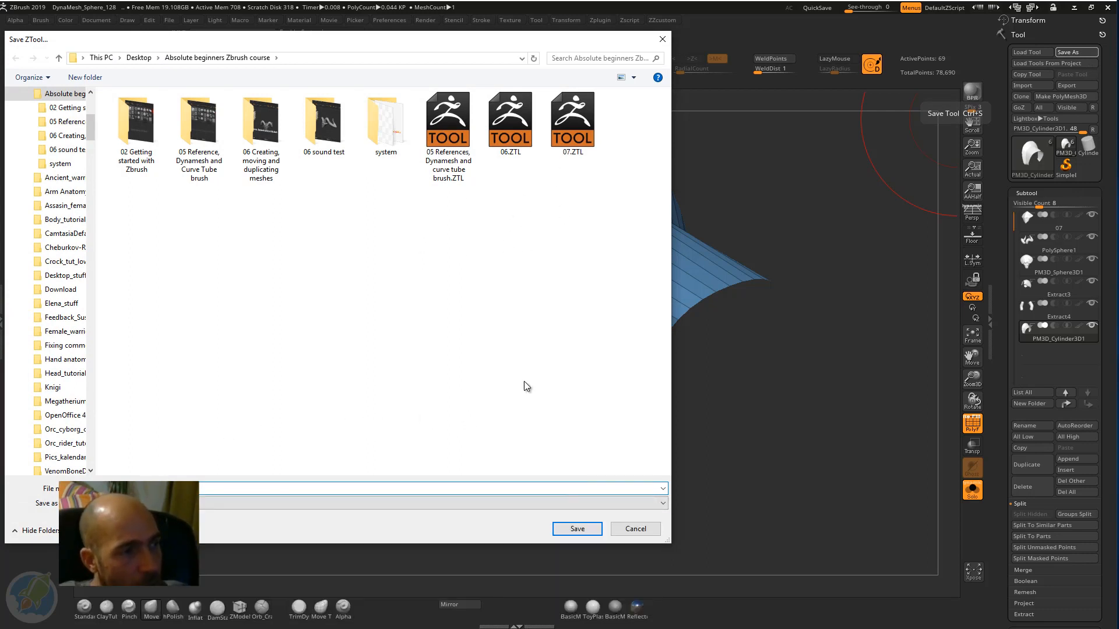
click(576, 529)
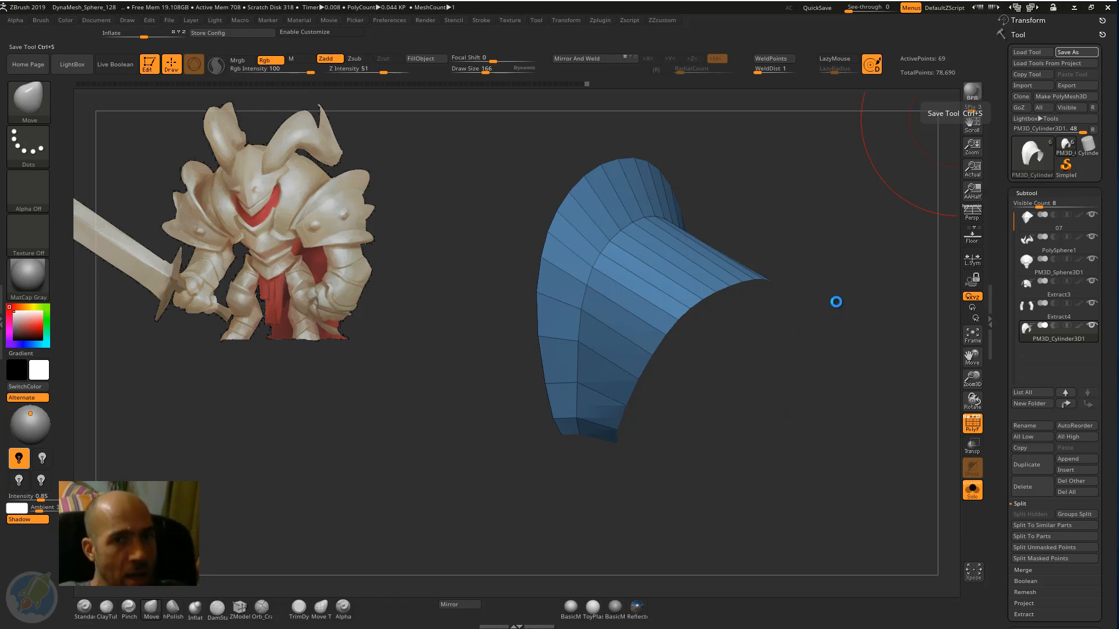
Look through the QuickSave projects in LightBox and the saved tool files available for loading.
mouse_move(839, 302)
mouse_down()
mouse_move(846, 322)
mouse_move(810, 283)
mouse_move(829, 276)
mouse_up()
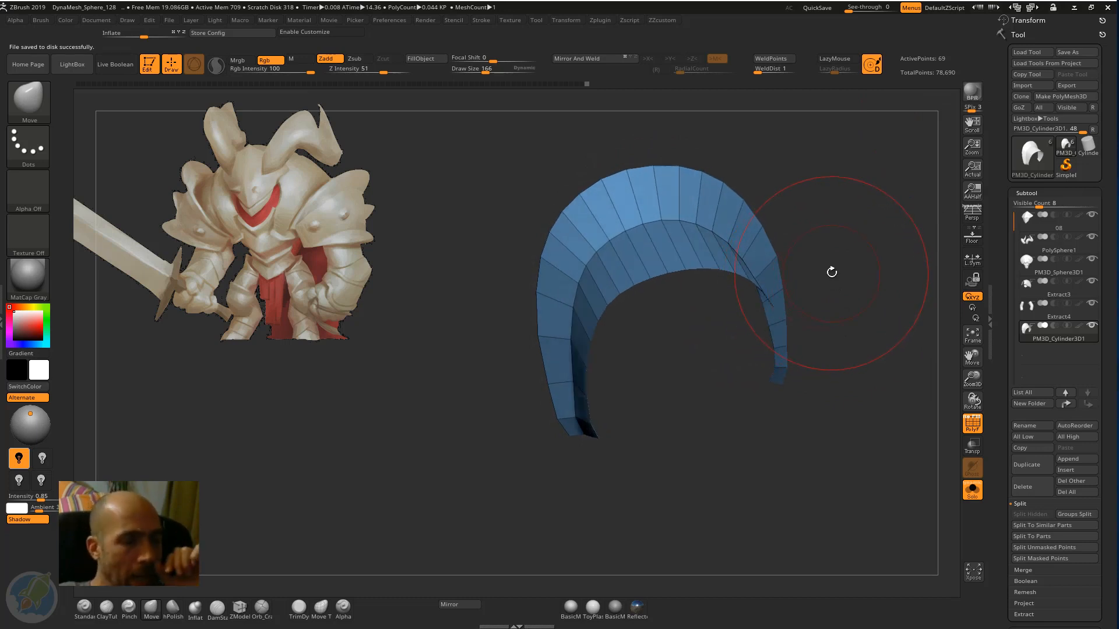
drag(823, 303, 844, 298)
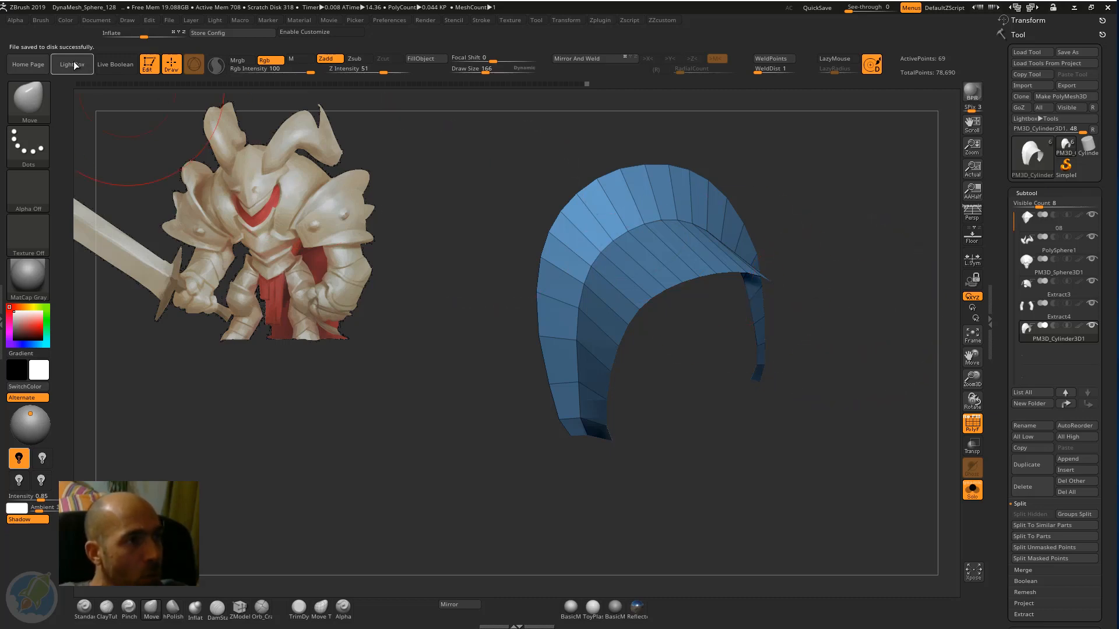
click(72, 64)
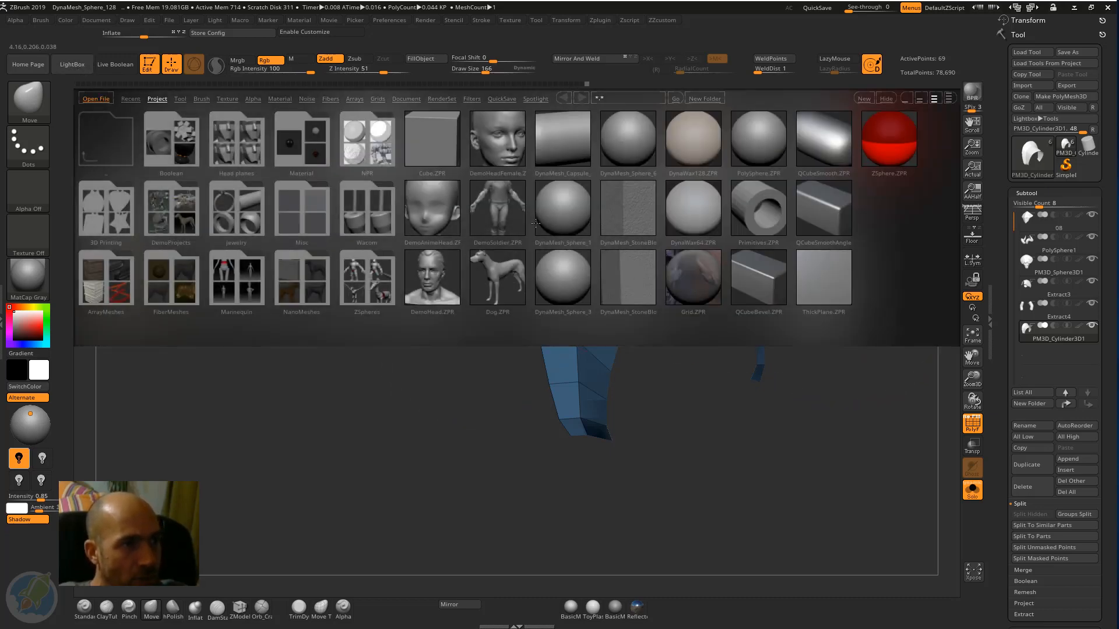
click(508, 99)
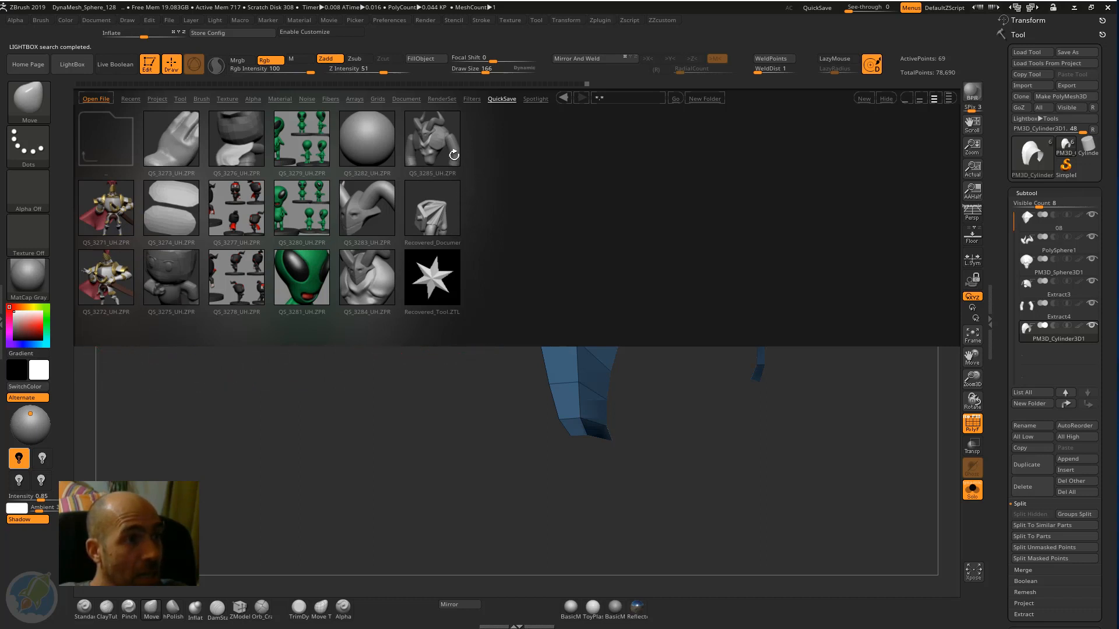
click(96, 97)
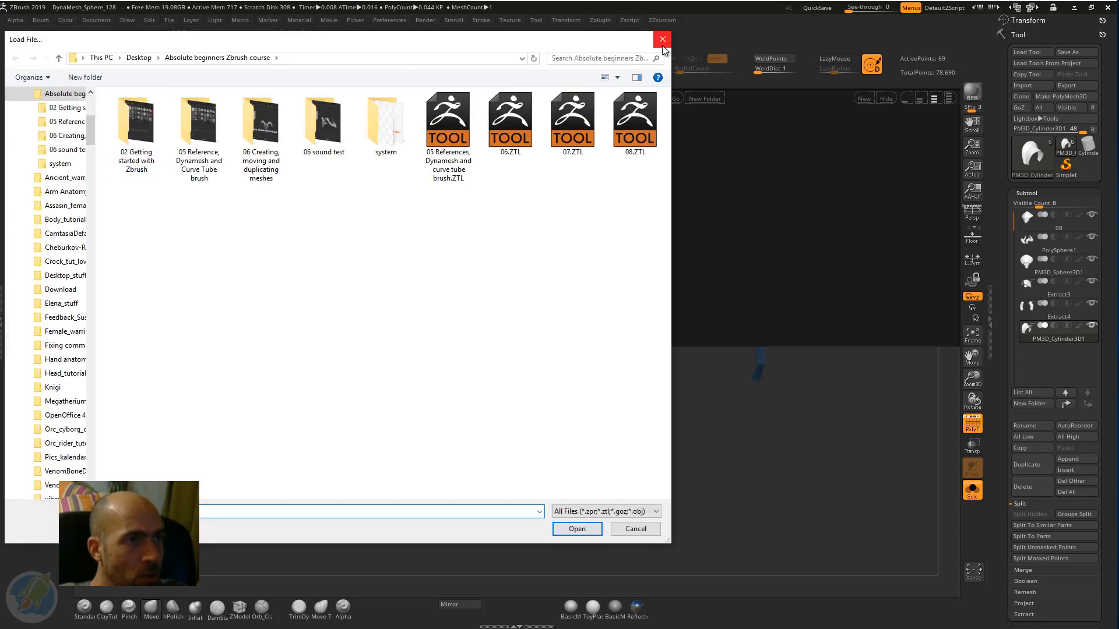
click(662, 42)
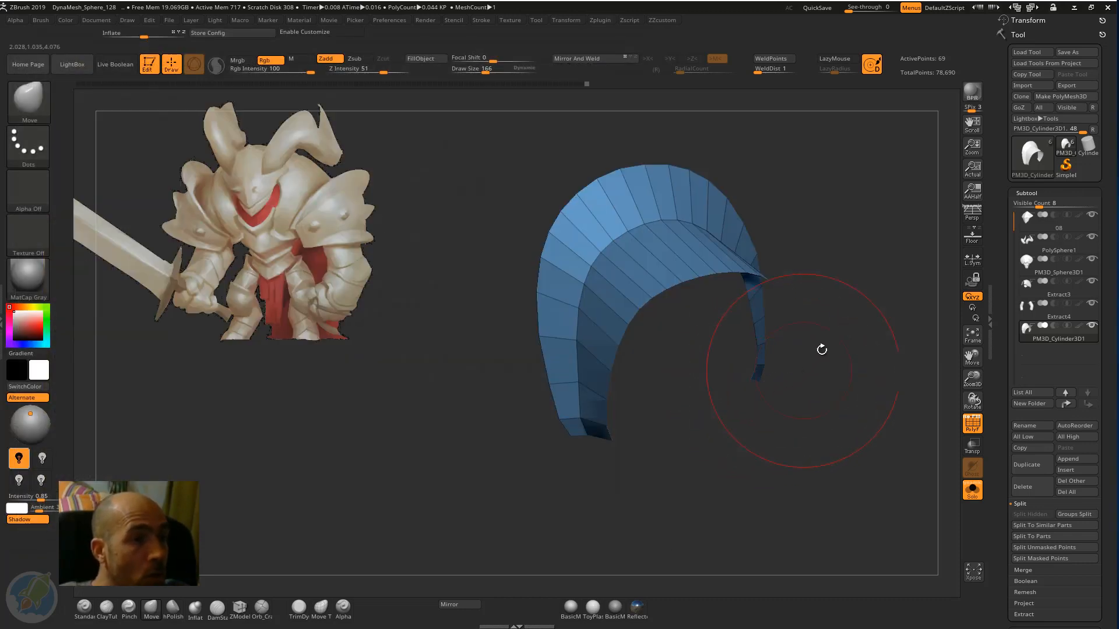
drag(821, 349, 854, 325)
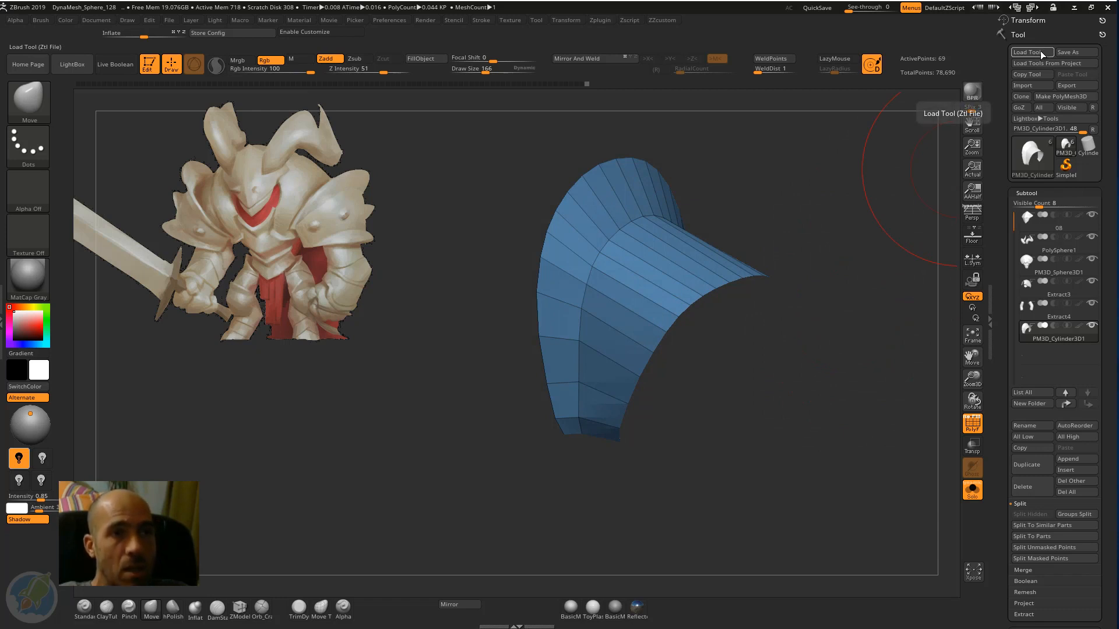
Adjust the lower ends of the shoulder band with the Move brush.
drag(773, 134, 756, 156)
drag(661, 406, 592, 404)
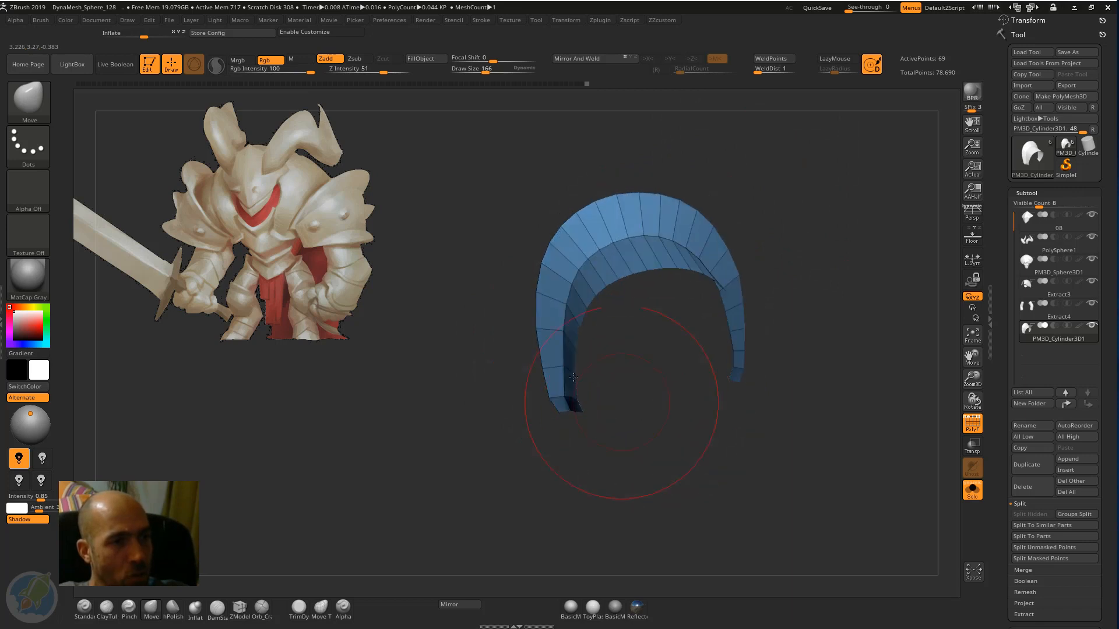
drag(799, 298, 778, 288)
mouse_move(905, 288)
alt+mouse_down()
mouse_move(792, 315)
mouse_move(757, 392)
alt+mouse_up()
mouse_move(703, 351)
mouse_down()
mouse_move(757, 379)
mouse_move(764, 362)
mouse_move(802, 402)
mouse_move(702, 351)
mouse_up()
drag(696, 399, 632, 396)
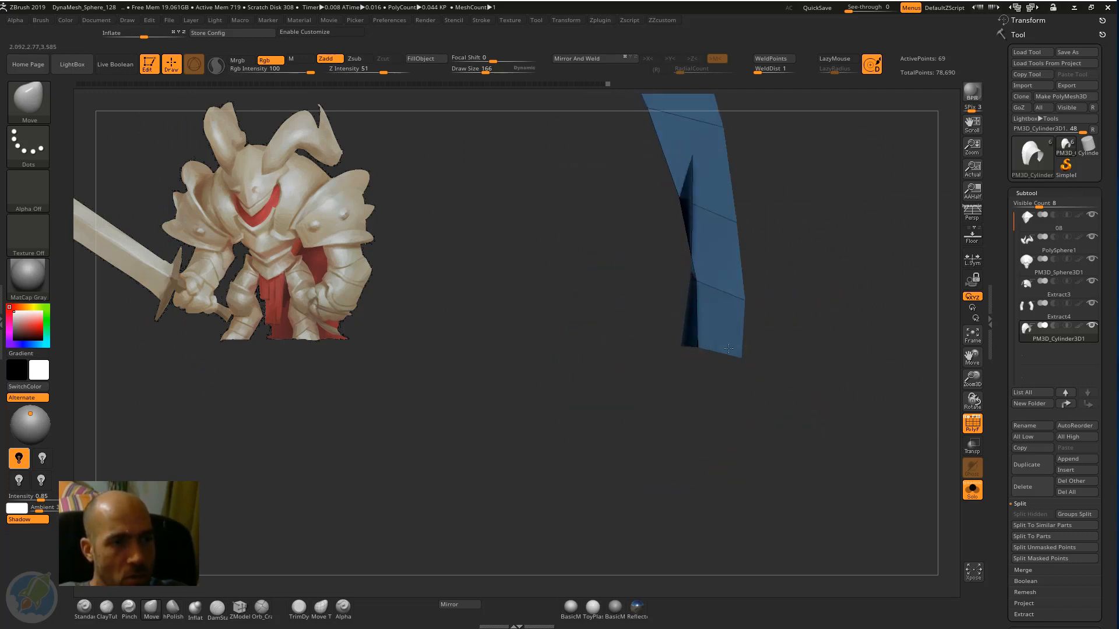
drag(749, 320, 708, 308)
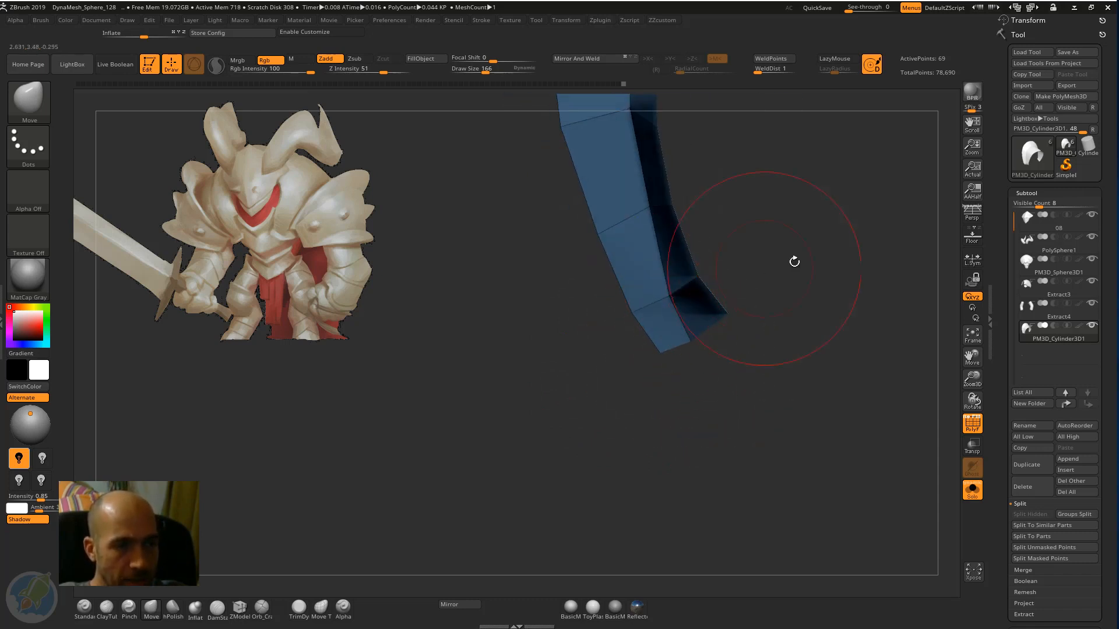
Insert a single edge loop close to the band's unflared outer edge with ZModeler.
drag(794, 261, 259, 606)
click(239, 607)
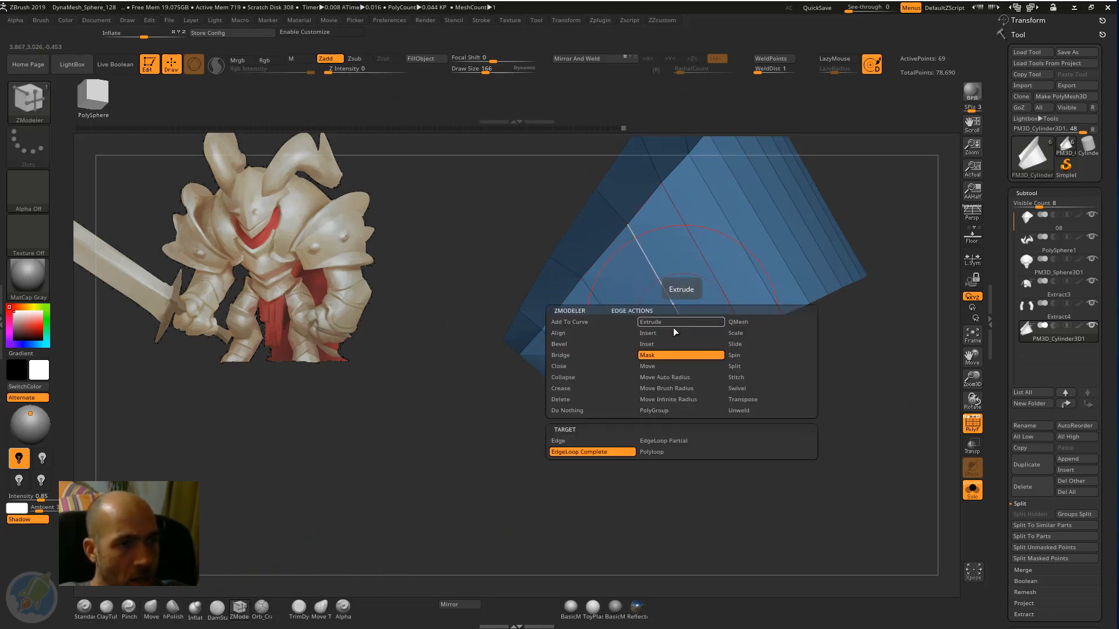
click(670, 333)
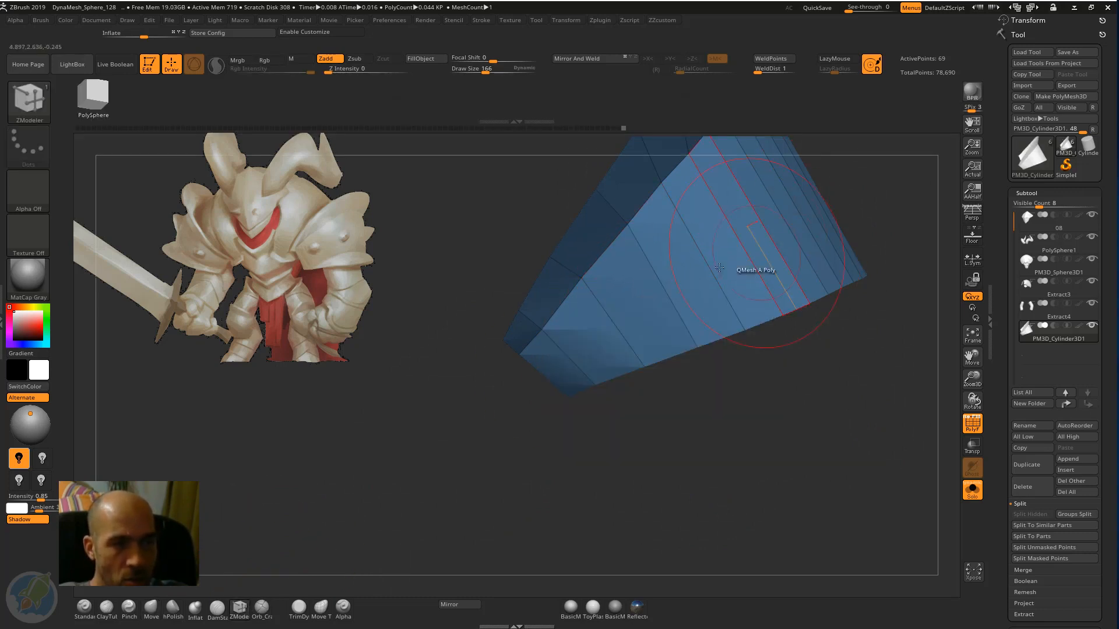
click(675, 317)
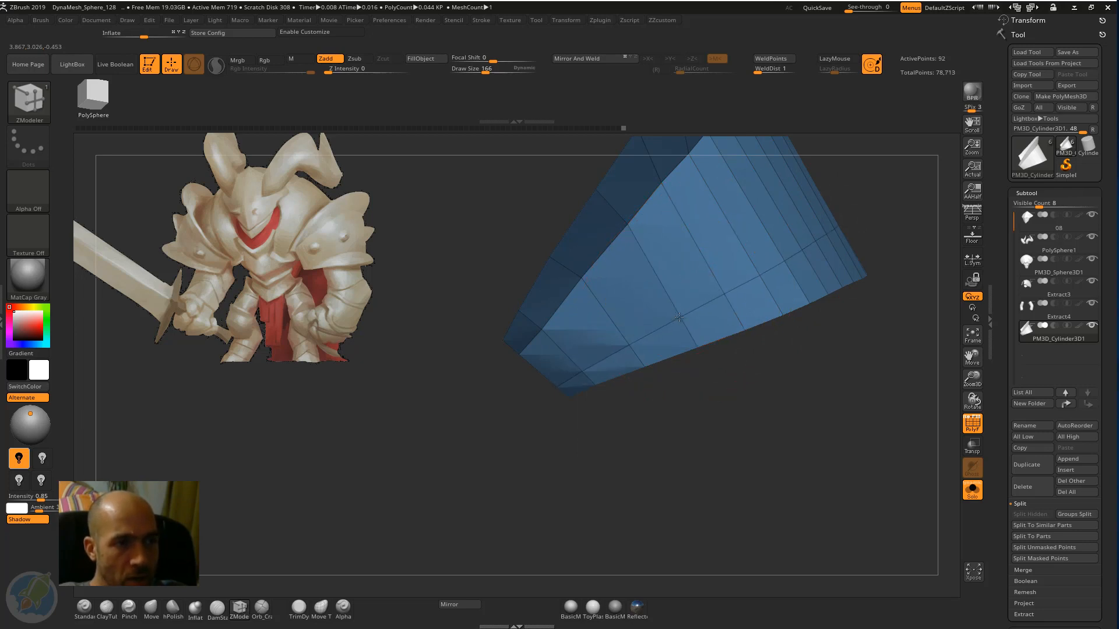
Mask the complete edge loop along the band's unflared outer edge with ZModeler and invert the mask.
key(space)
click(733, 392)
key(space)
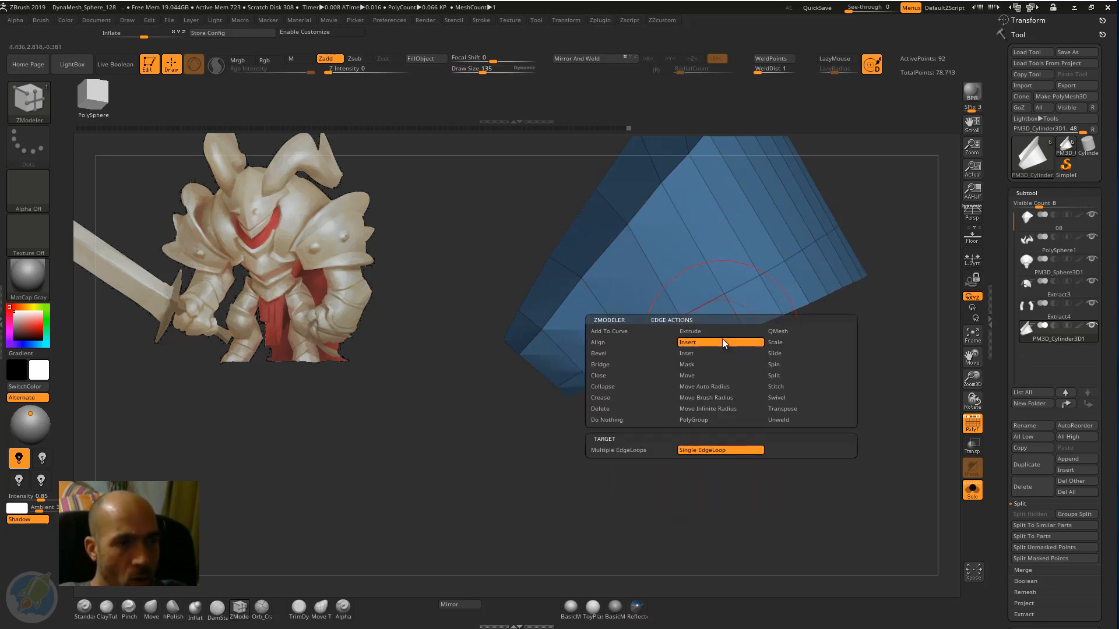
key(space)
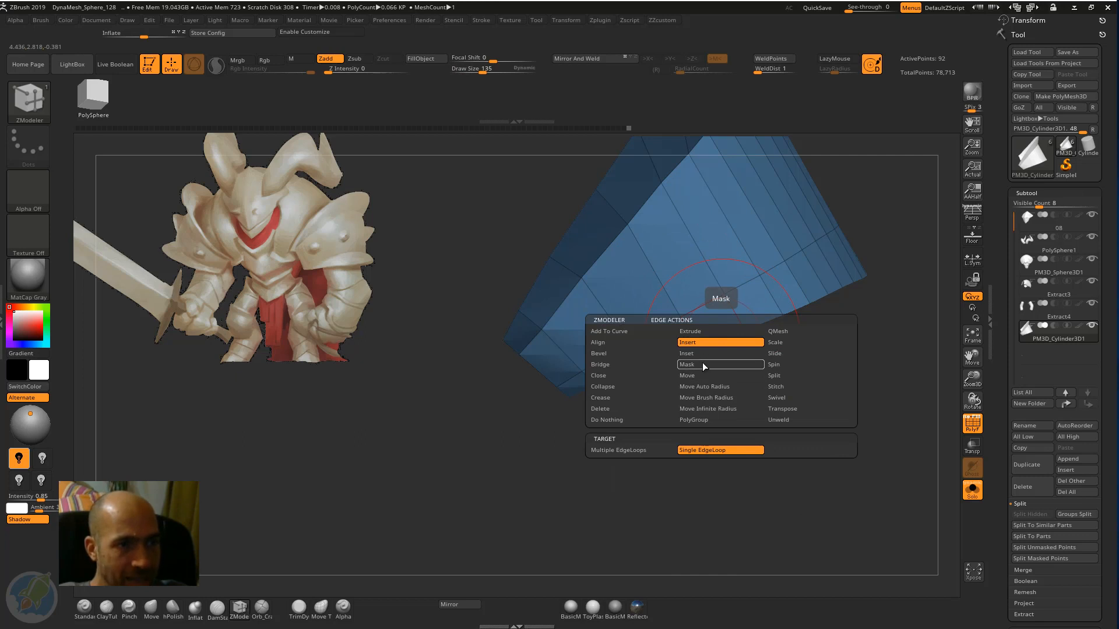
click(702, 365)
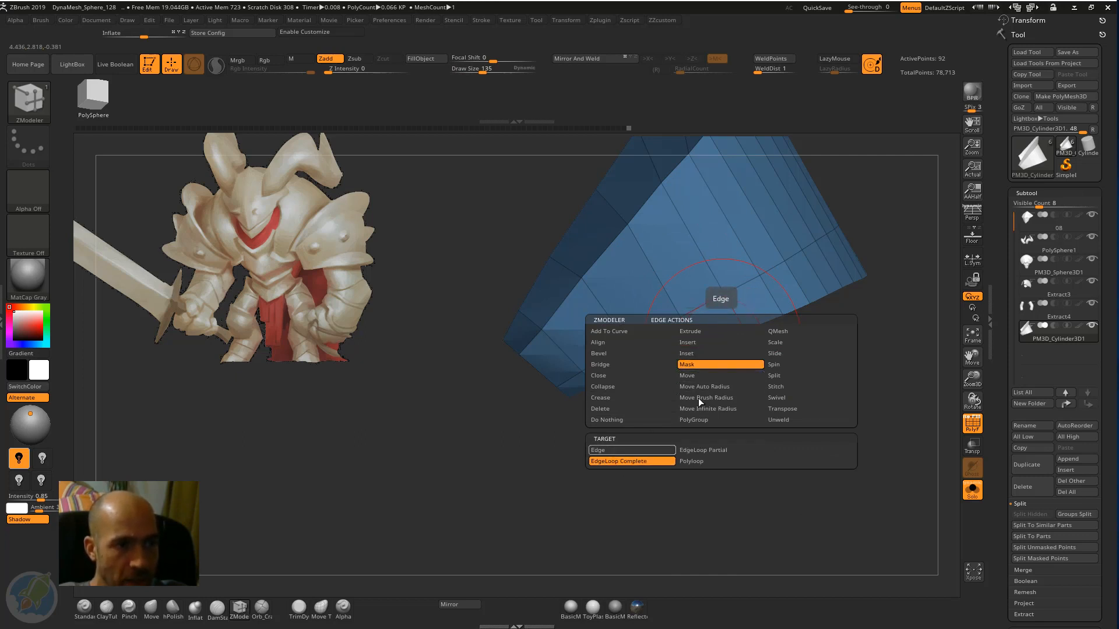
click(629, 461)
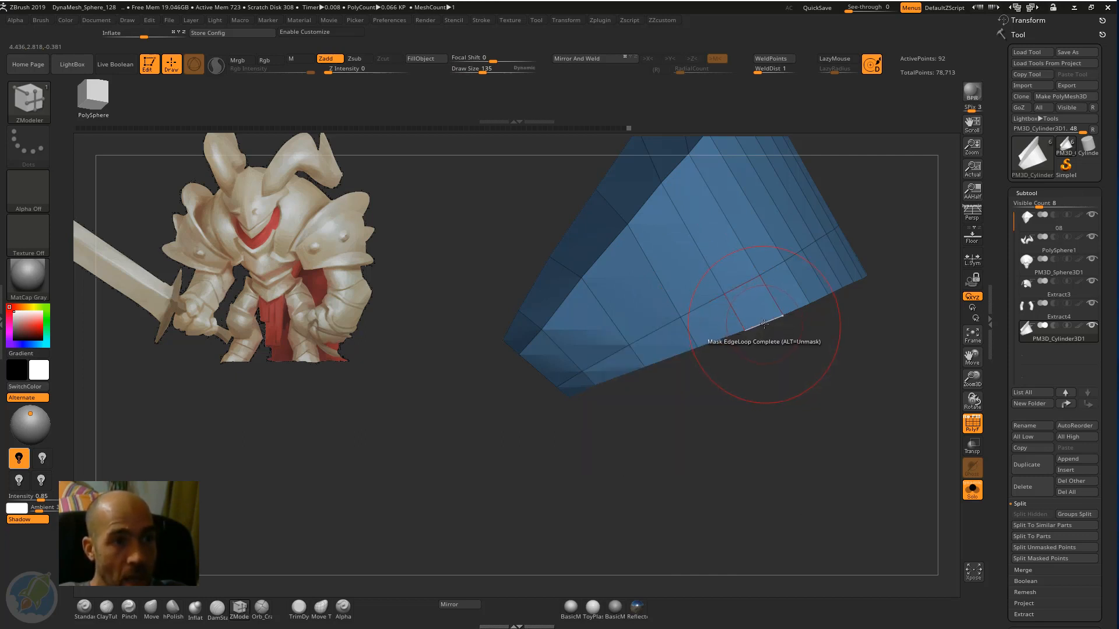
click(762, 325)
key(ctrl)
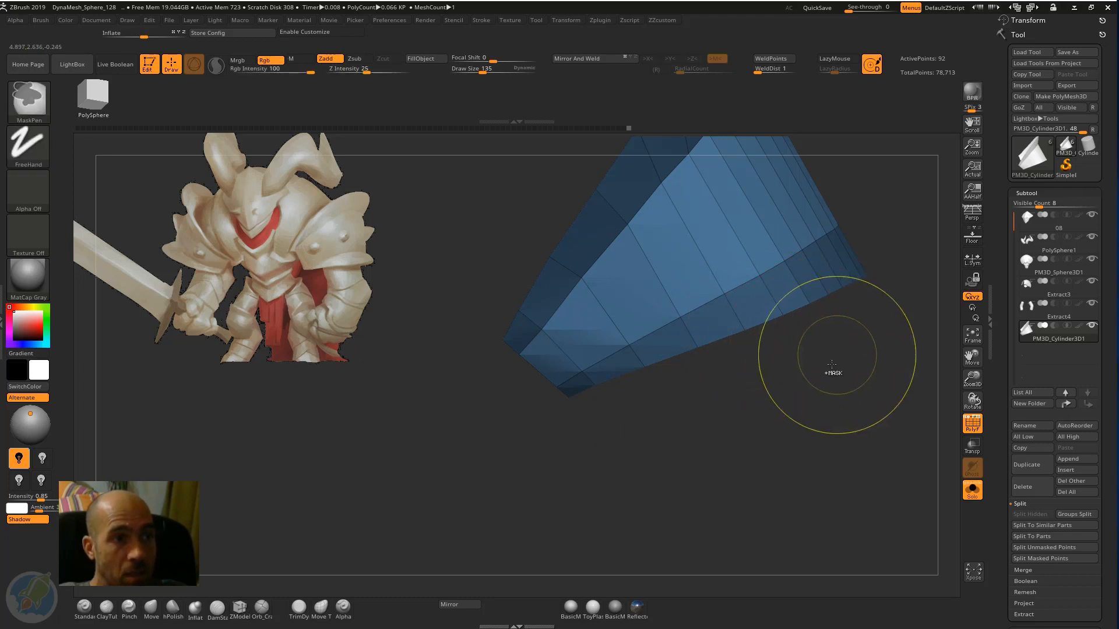
click(790, 328)
key(ctrl)
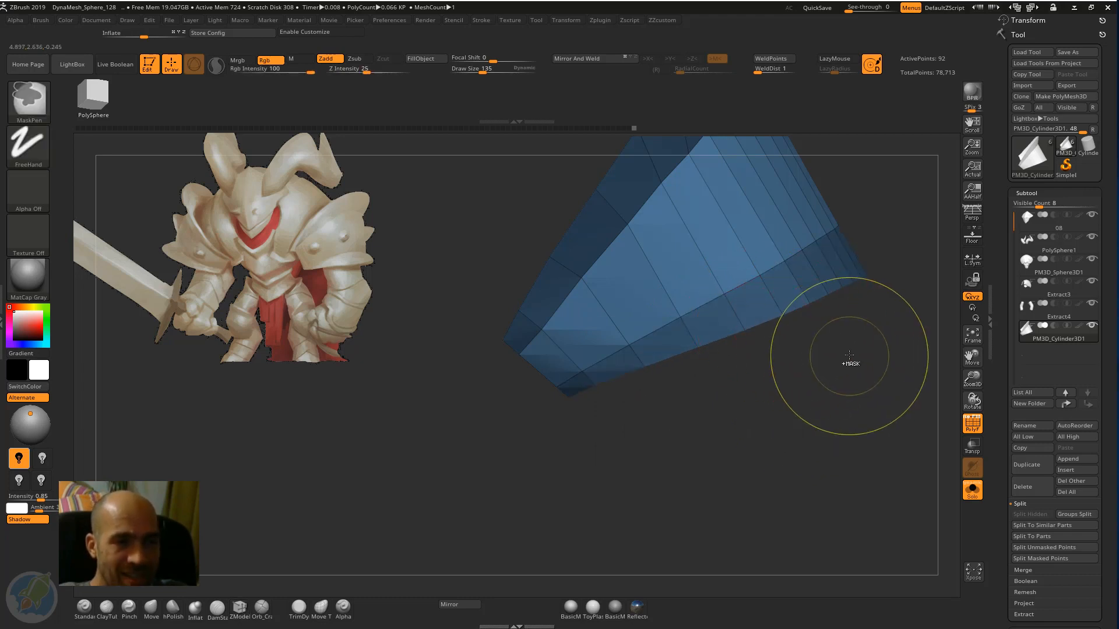
ctrl+click(850, 358)
Centre the gizmo on the unmasked edge and flare it by widening it about 1.09 times and raising it.
mouse_move(879, 342)
mouse_down()
mouse_move(850, 354)
mouse_move(863, 340)
mouse_move(799, 335)
mouse_up()
key(w)
click(631, 203)
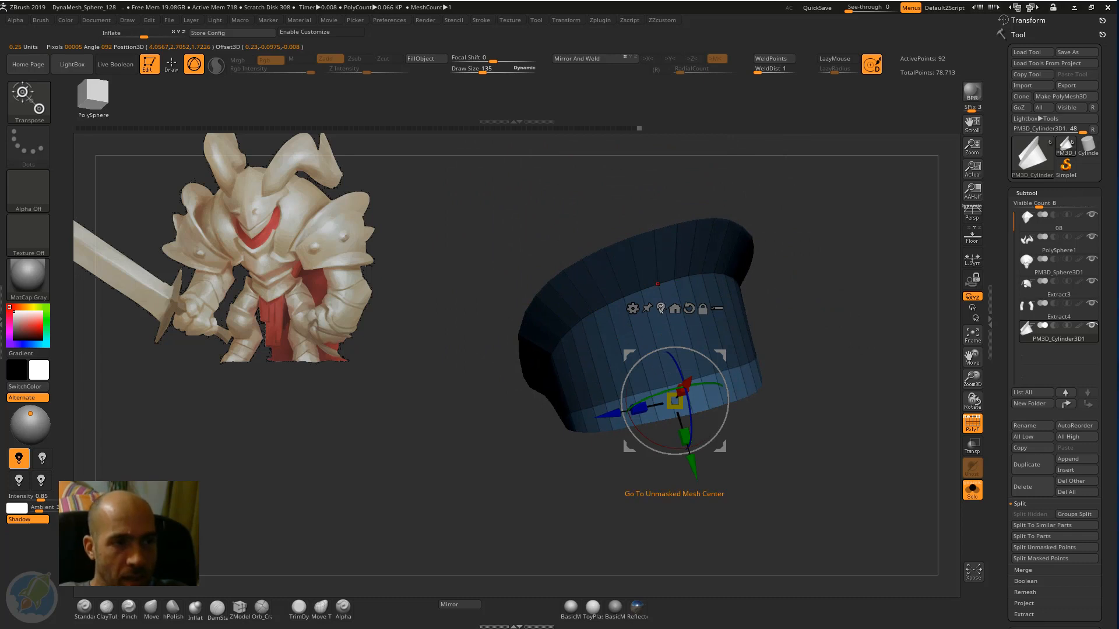
drag(808, 334, 806, 298)
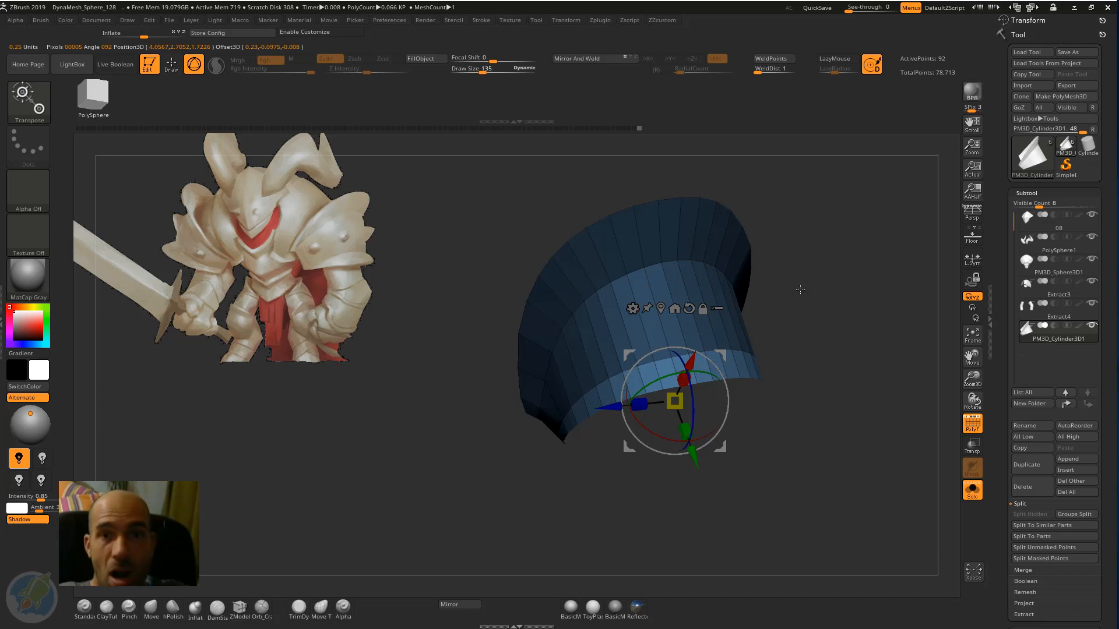
drag(807, 291, 681, 397)
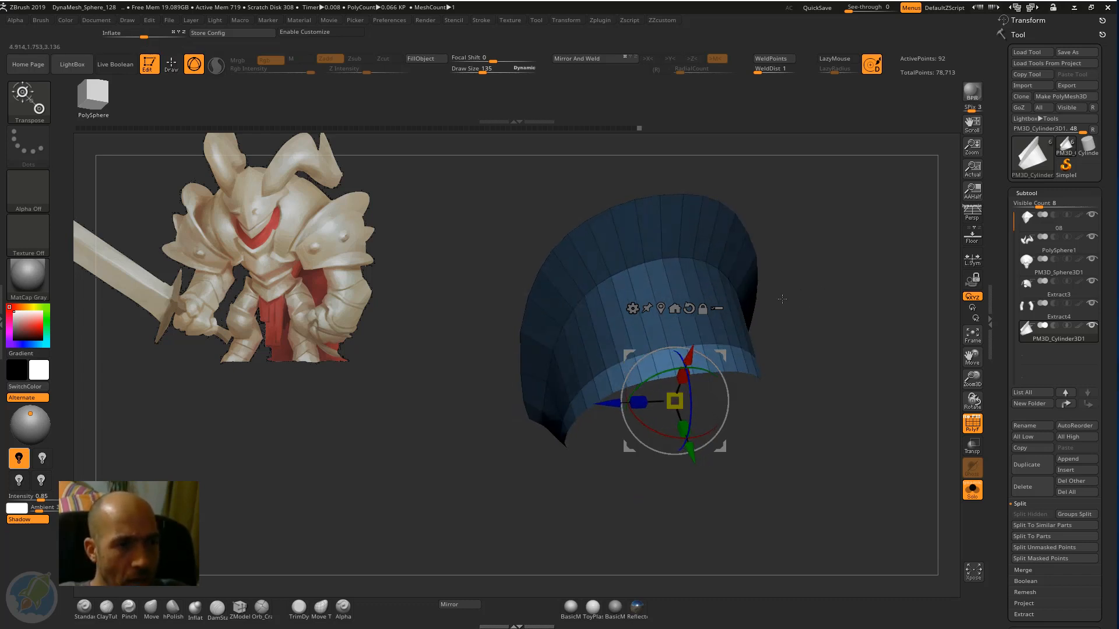
drag(782, 299, 705, 344)
drag(637, 399, 632, 399)
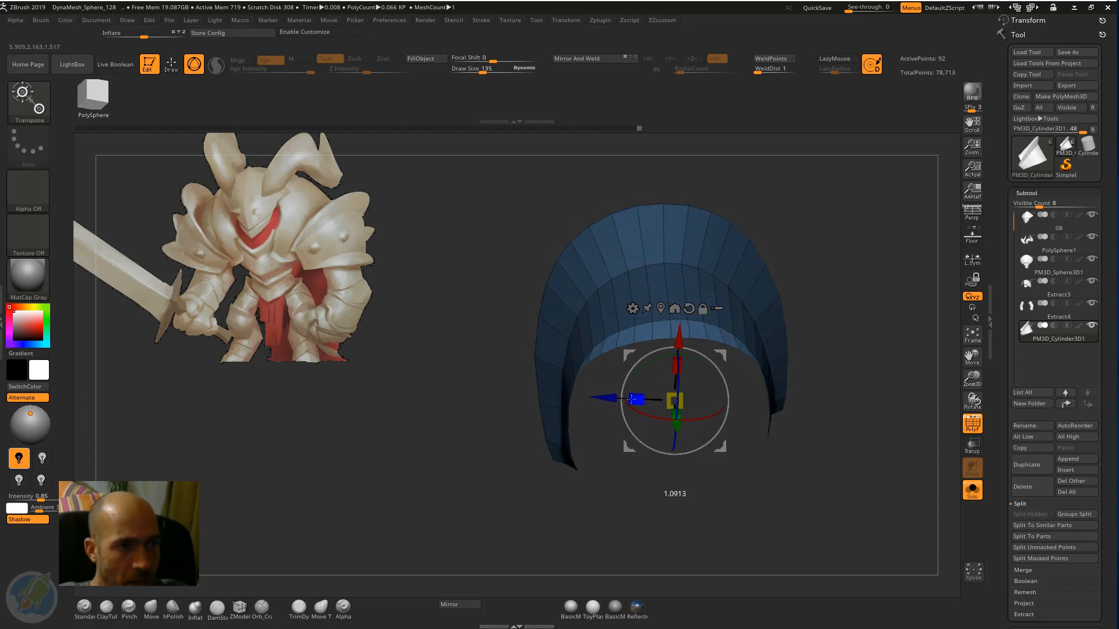
drag(677, 365, 678, 354)
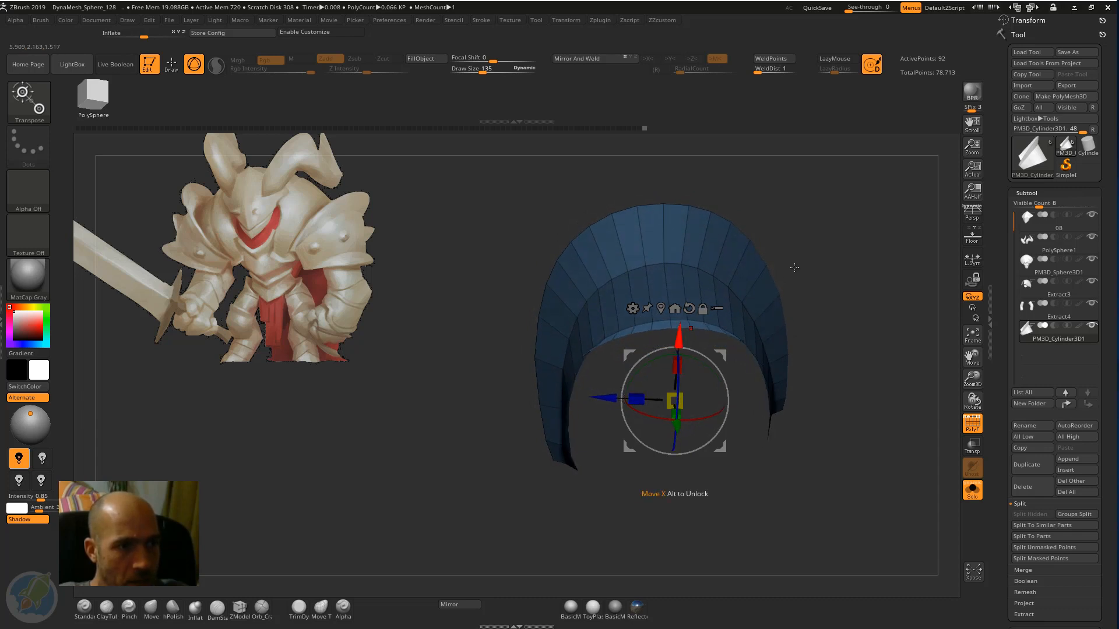
Refine the band's newly flared edge with the Move brush and show the whole character again.
drag(801, 296, 897, 269)
key(q)
mouse_move(837, 294)
alt+mouse_down()
mouse_move(817, 297)
mouse_move(780, 341)
mouse_move(727, 360)
mouse_move(711, 333)
mouse_move(672, 321)
alt+mouse_up()
key(b)
key(m)
key(v)
drag(745, 393, 705, 415)
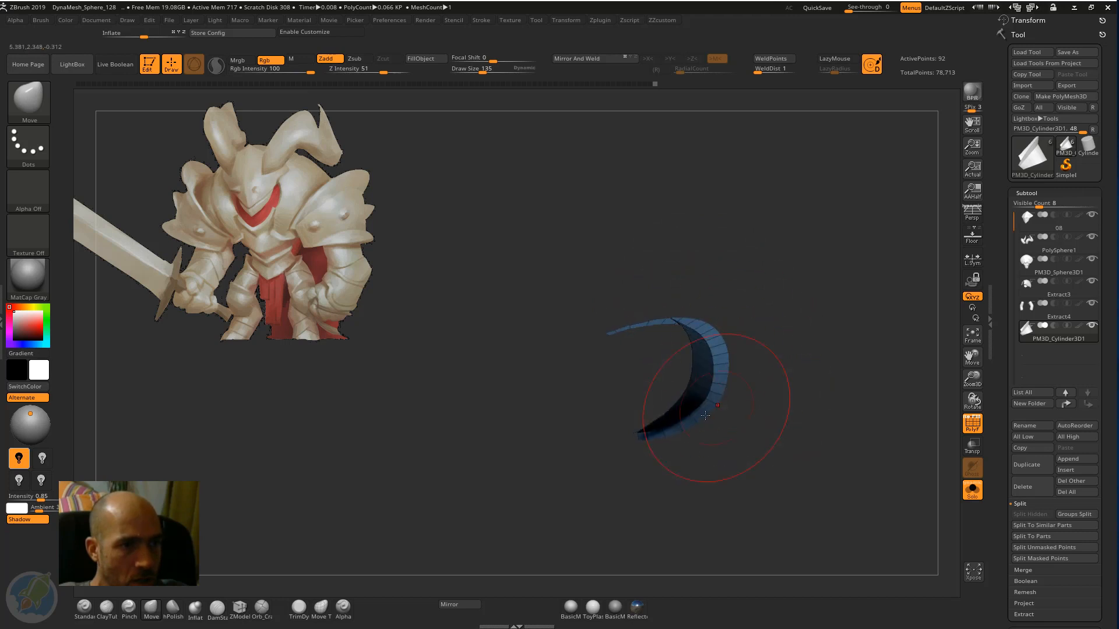
drag(752, 378, 735, 355)
drag(777, 309, 924, 404)
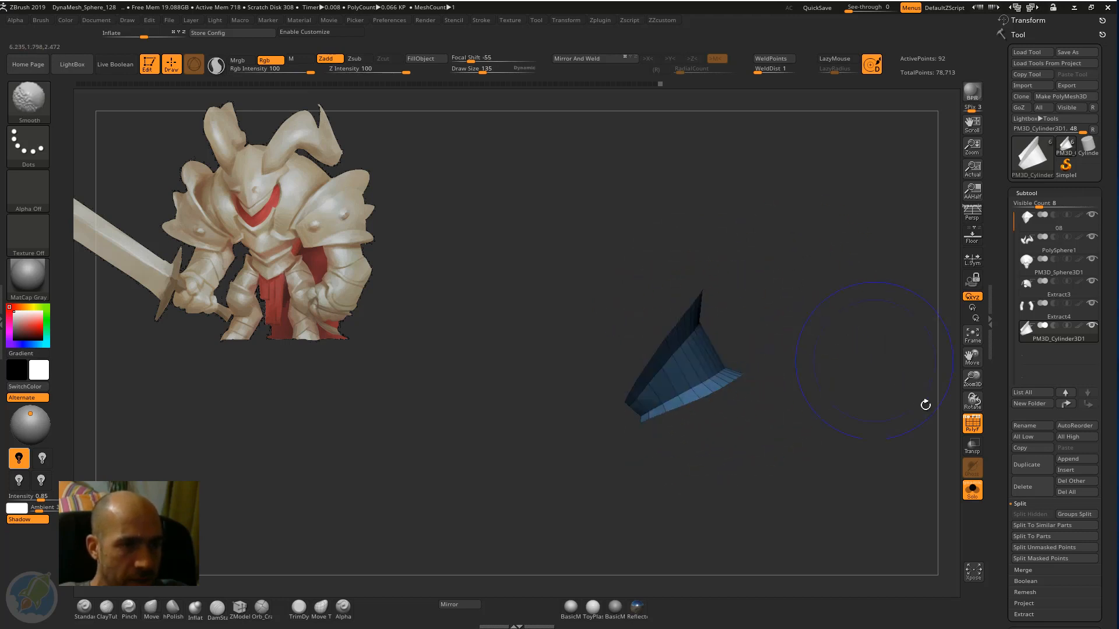
click(972, 489)
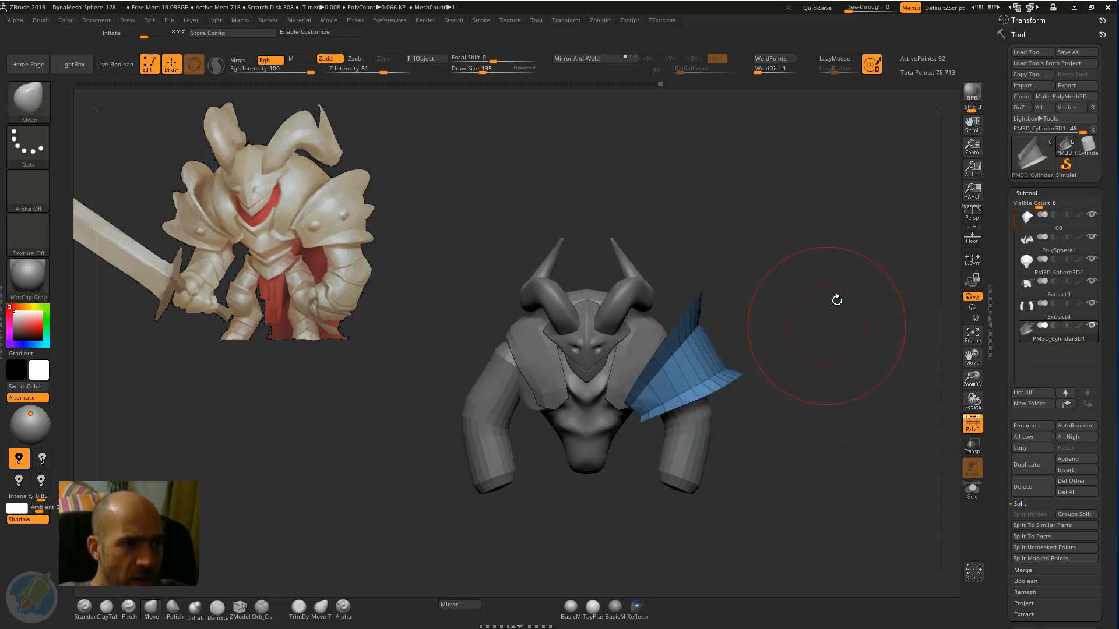
Rotate the left shoulder band slightly and shift it with the gizmo so it sits better over the upper arm.
drag(786, 276, 719, 284)
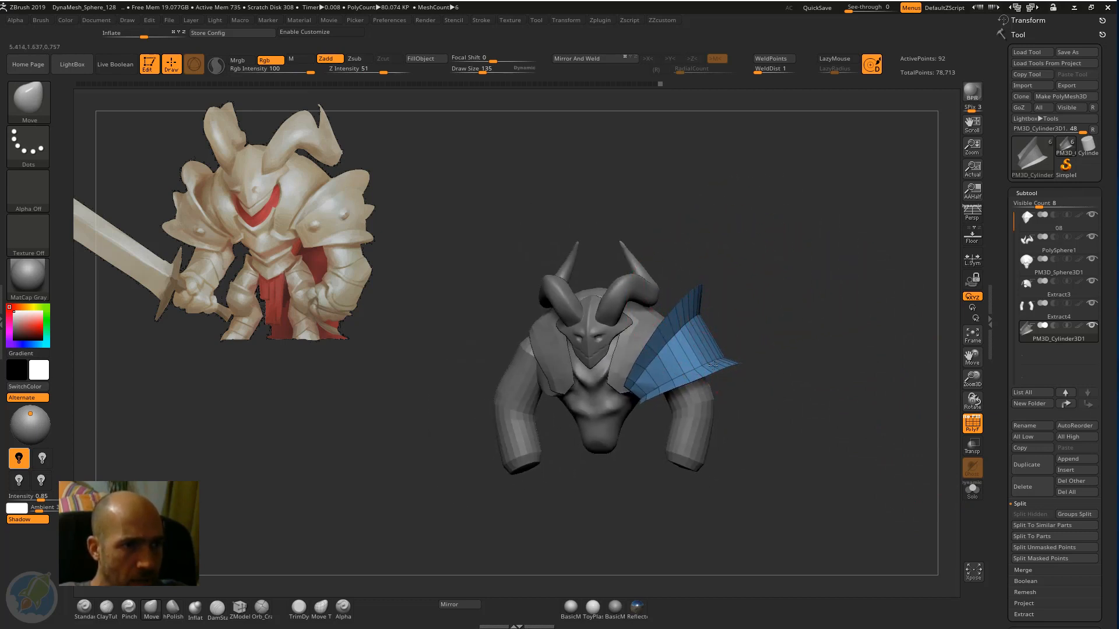
alt+drag(774, 311, 705, 298)
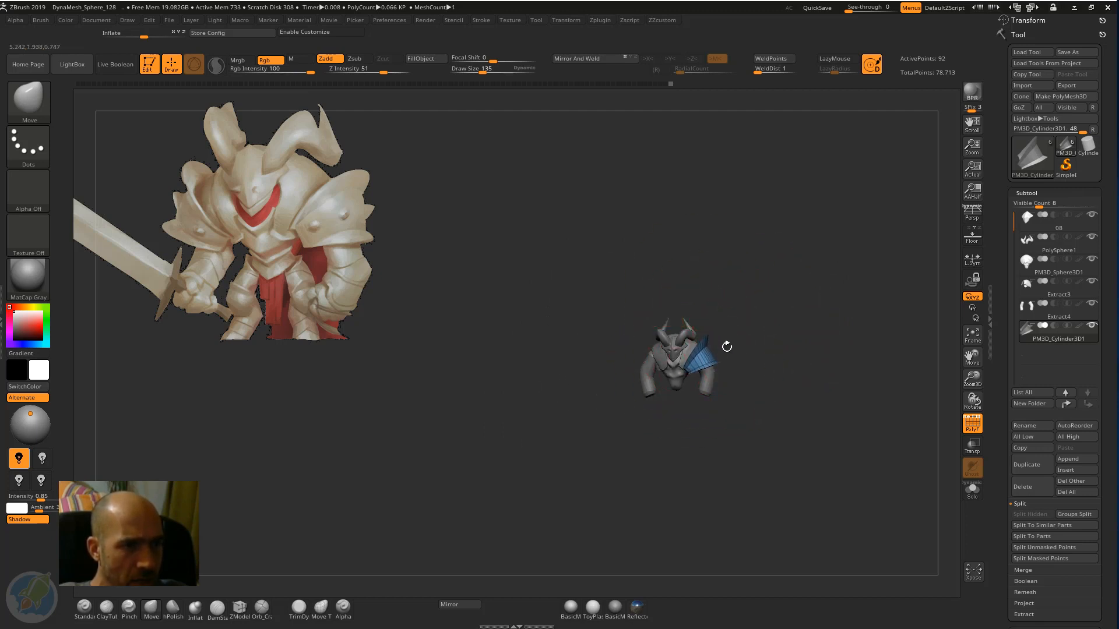
mouse_move(726, 347)
alt+mouse_down()
mouse_move(828, 359)
mouse_move(748, 336)
mouse_move(693, 369)
mouse_move(717, 390)
mouse_move(762, 370)
mouse_move(800, 317)
mouse_move(812, 327)
mouse_move(788, 303)
mouse_move(798, 321)
alt+mouse_up()
key(w)
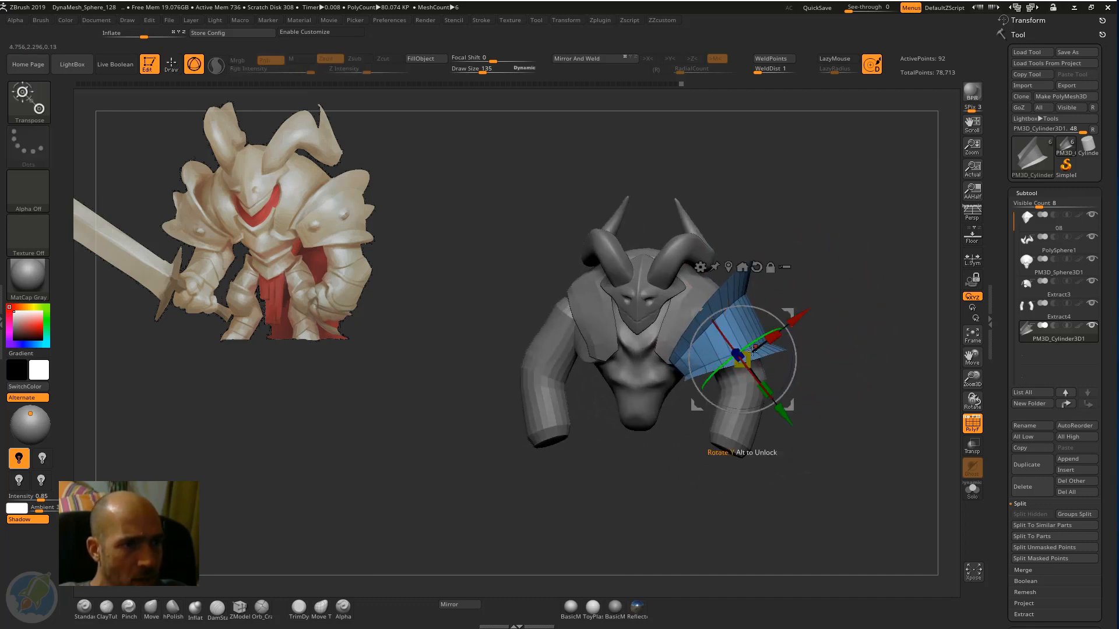
drag(748, 360, 748, 361)
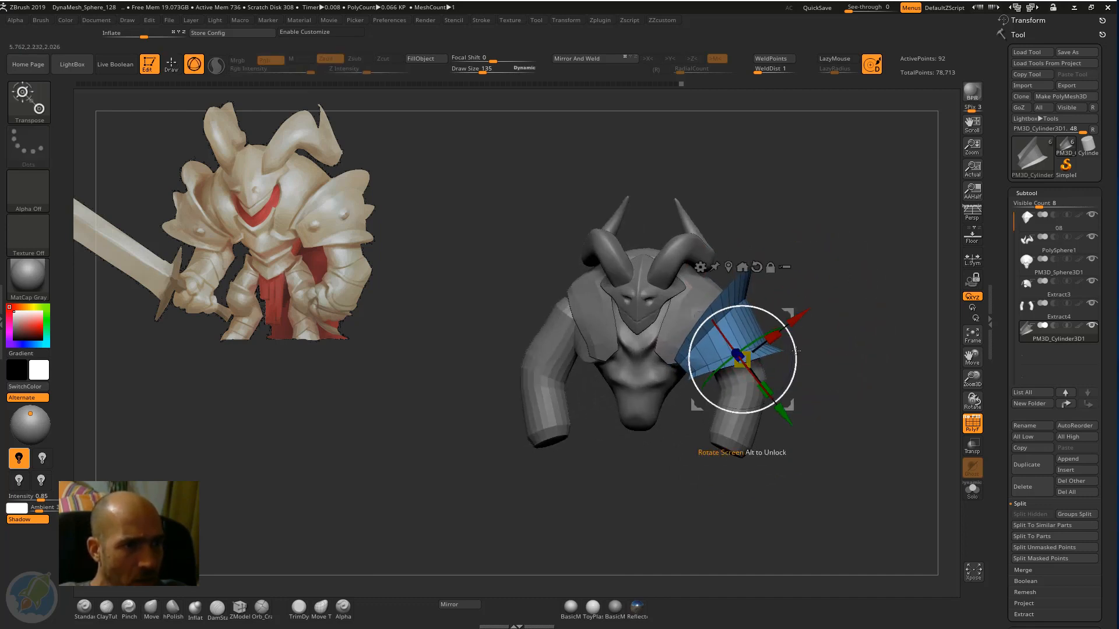
mouse_move(783, 325)
mouse_down()
mouse_move(789, 333)
mouse_move(787, 318)
mouse_up()
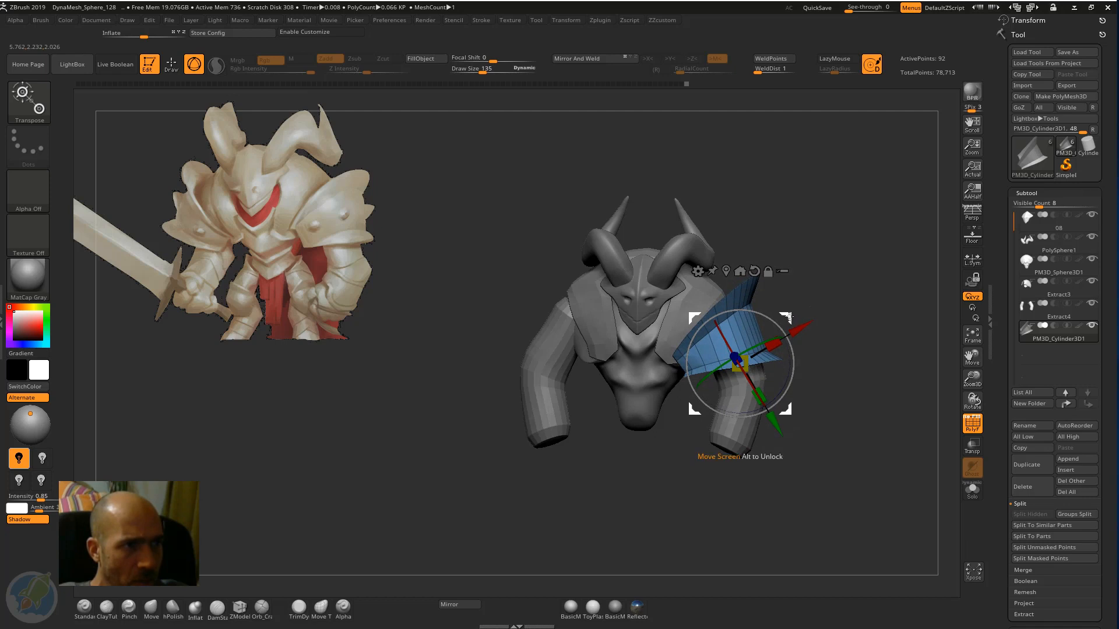
key(q)
drag(846, 280, 834, 283)
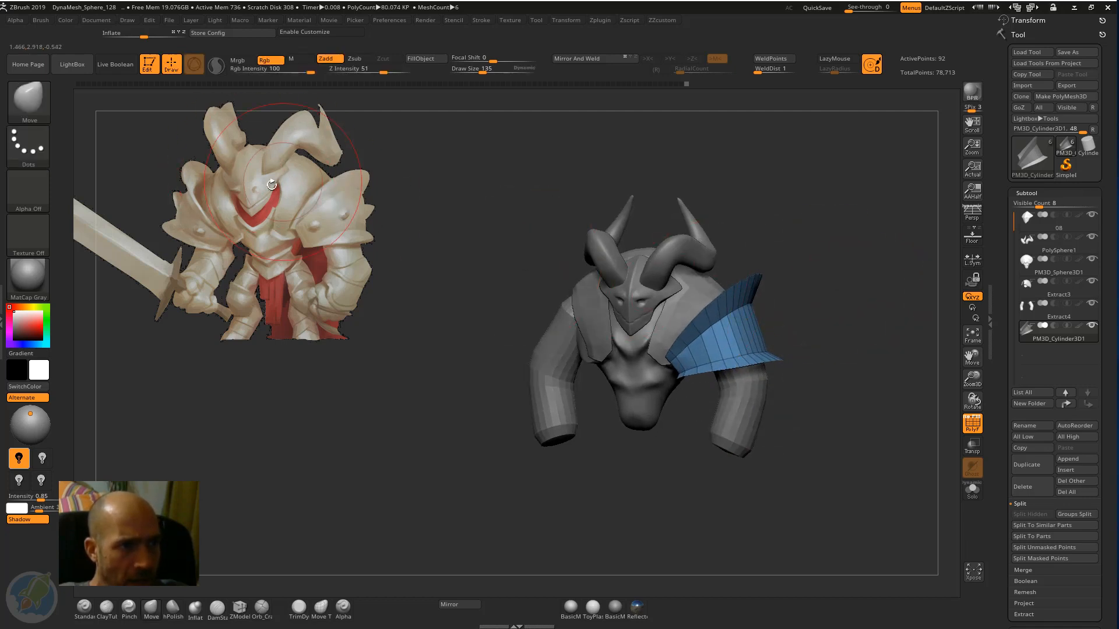
Make the armour piece draped over the chest and upper back the active subtool and frame its front closely.
drag(768, 255, 744, 265)
drag(826, 240, 691, 262)
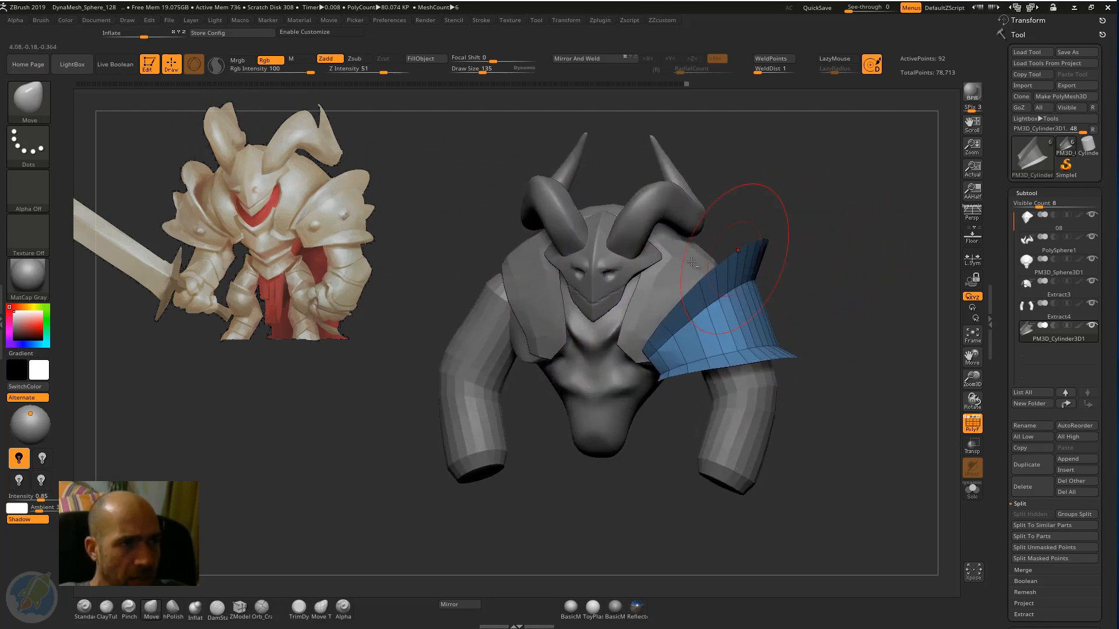
alt+click(653, 255)
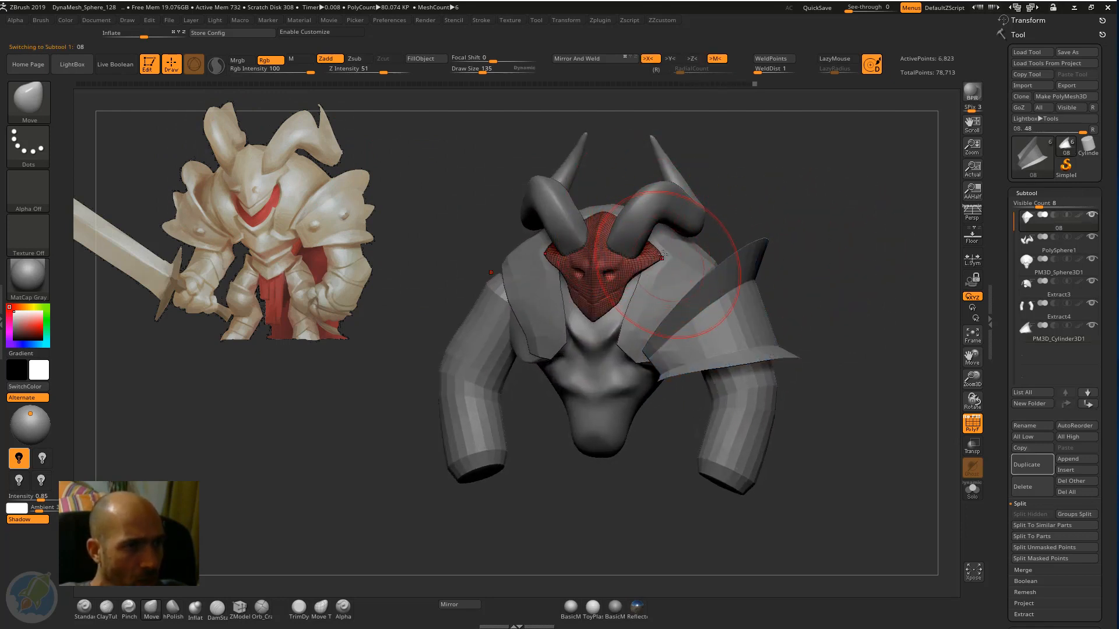
drag(784, 214, 850, 273)
alt+click(736, 313)
alt+click(688, 279)
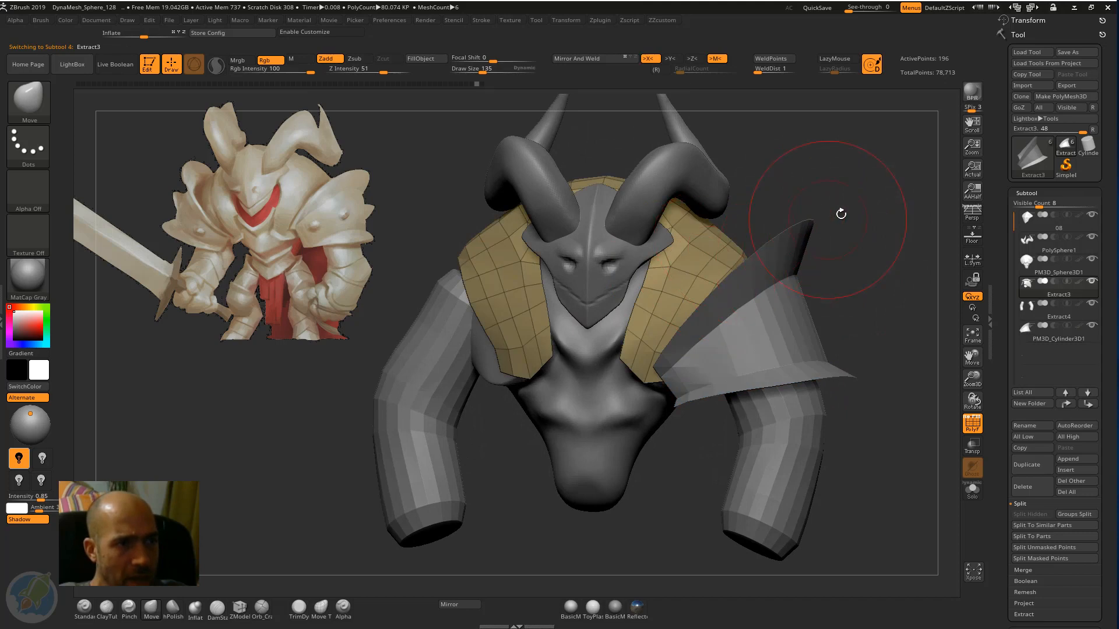
drag(841, 213, 816, 193)
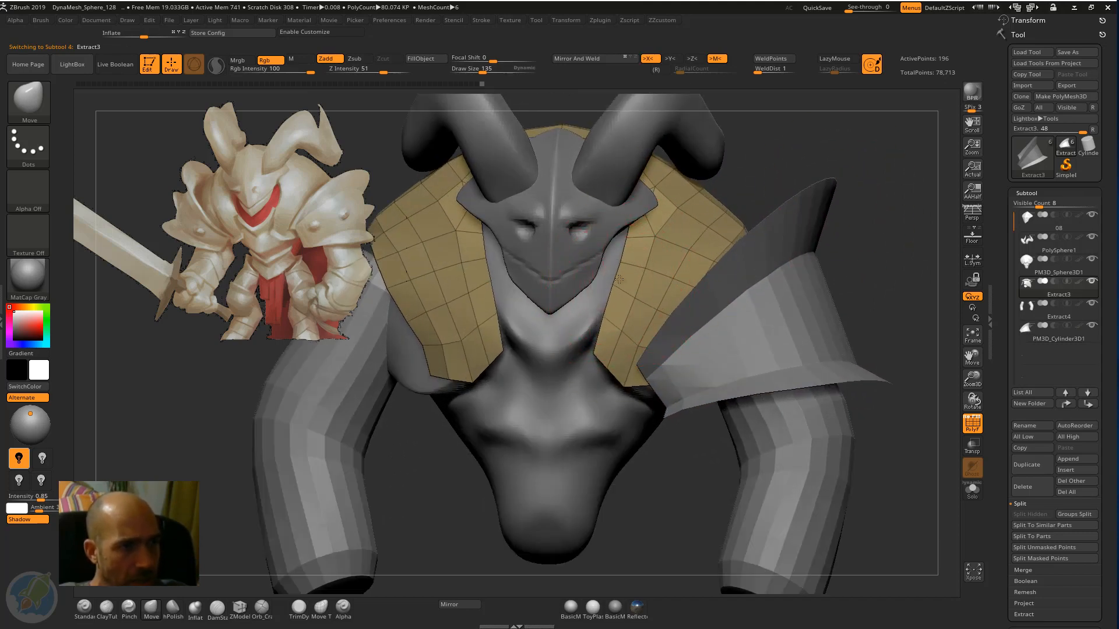
alt+drag(840, 169, 855, 169)
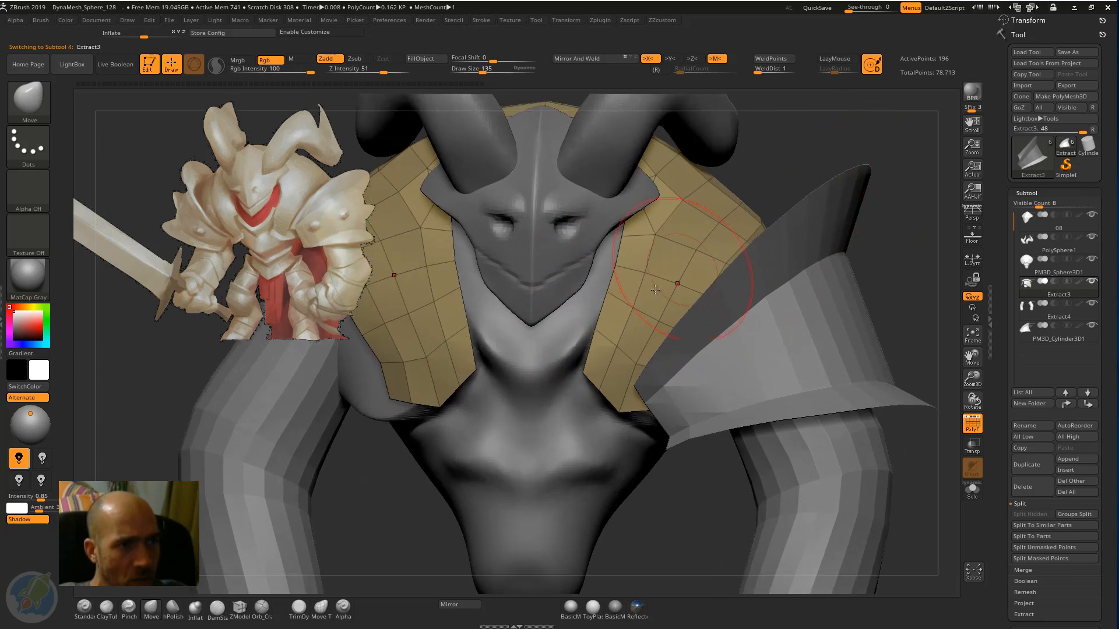
Reduce the draw size to 71 and reshape the inner front edges of the chest armour with the Move brush.
key(b)
key(d)
key(s)
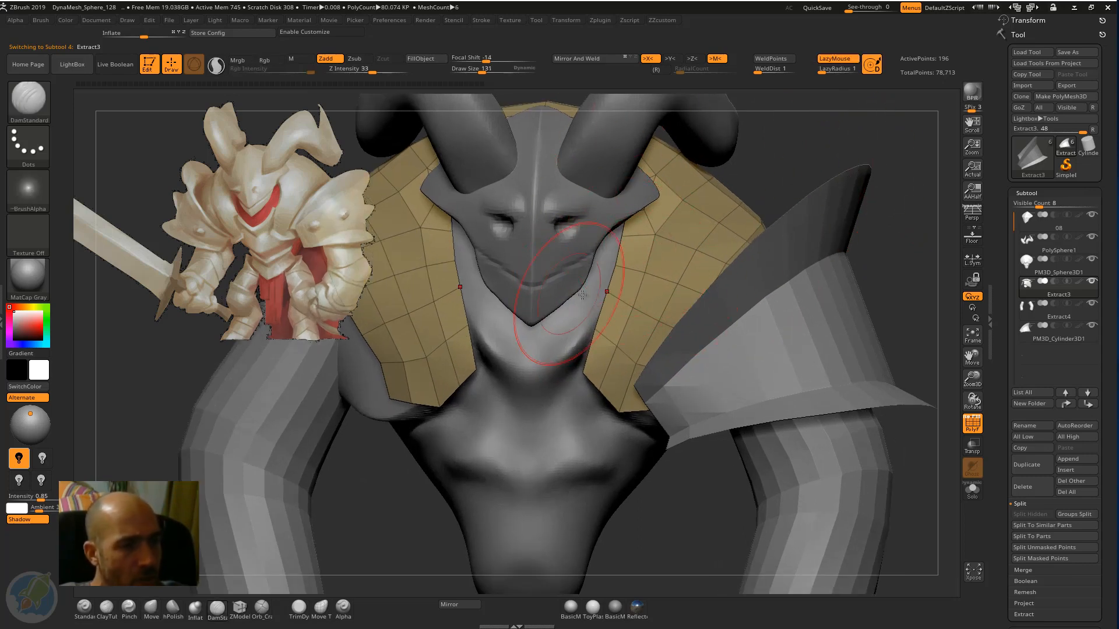
key(bracketleft)
key(bracketleft)
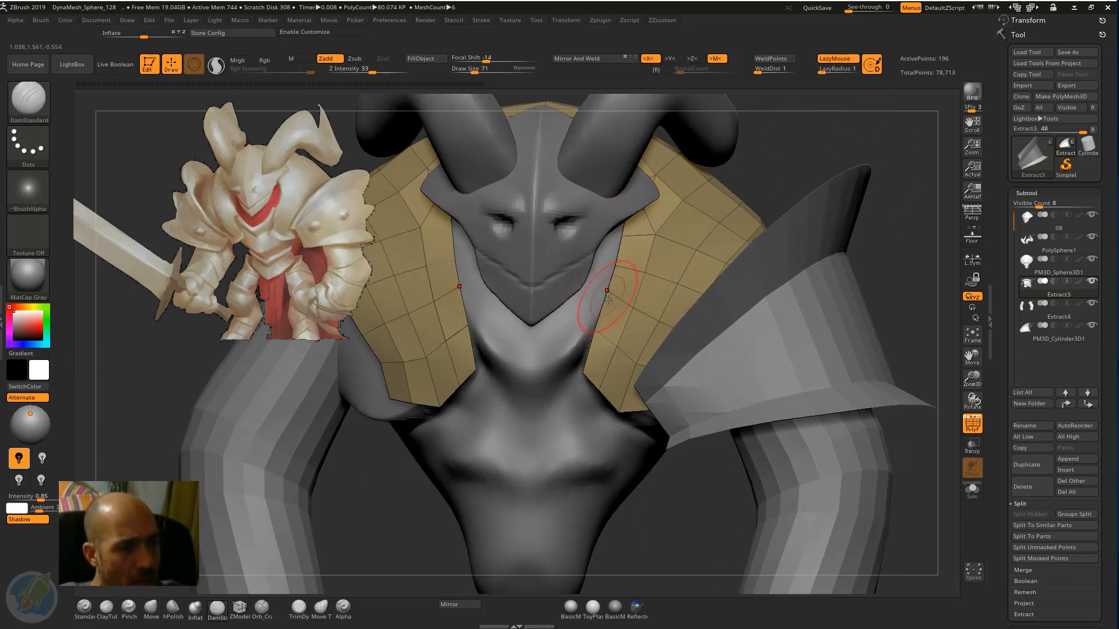
key(b)
key(m)
key(v)
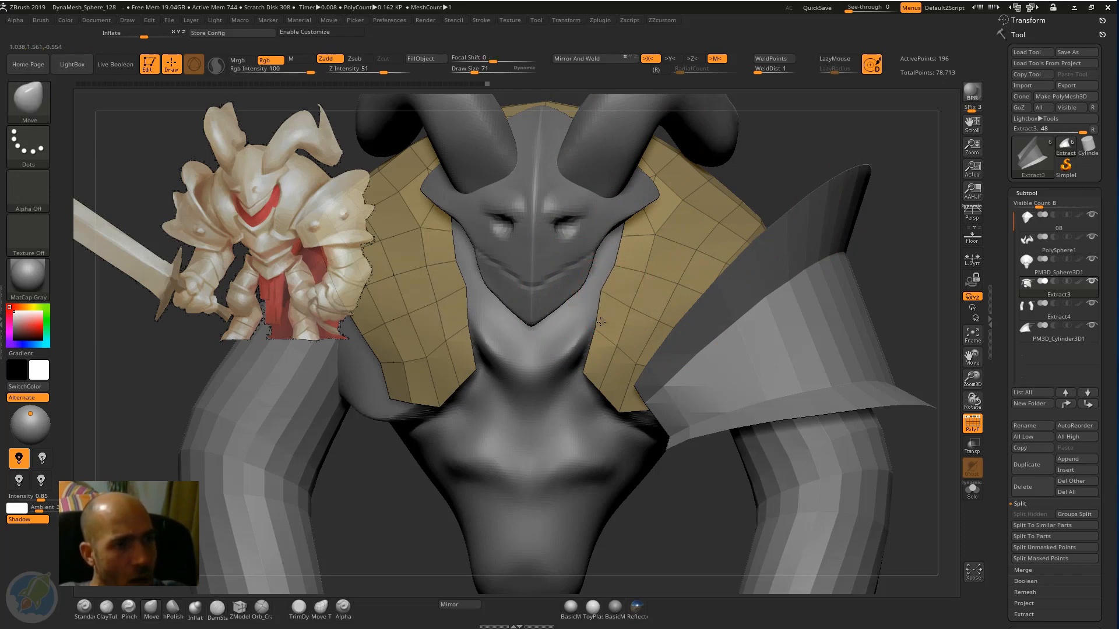
drag(601, 321, 599, 304)
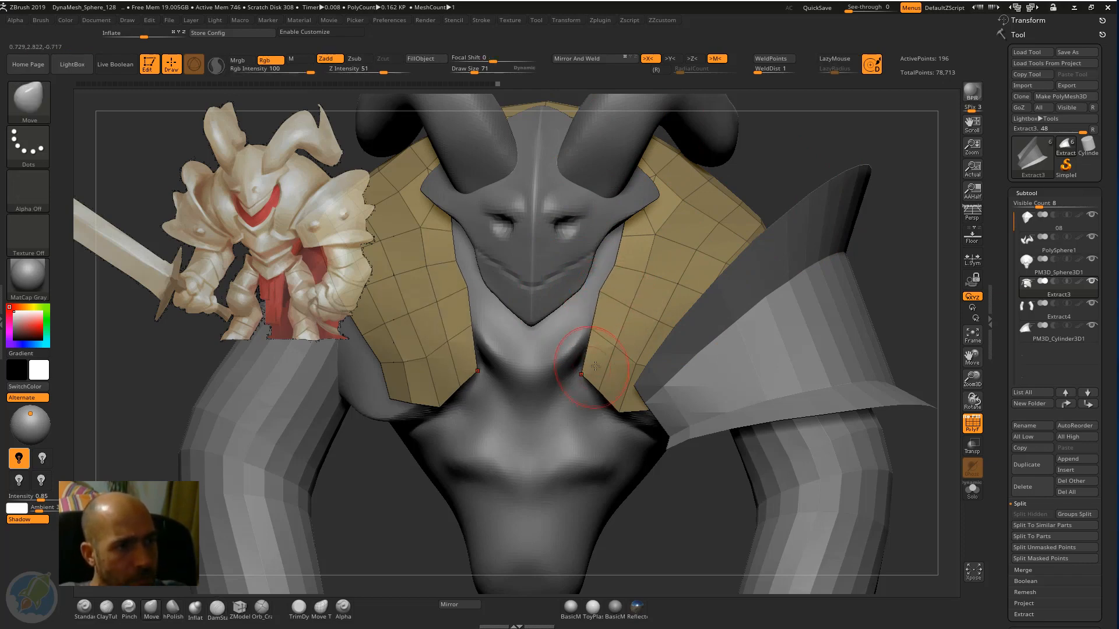
drag(746, 186, 643, 291)
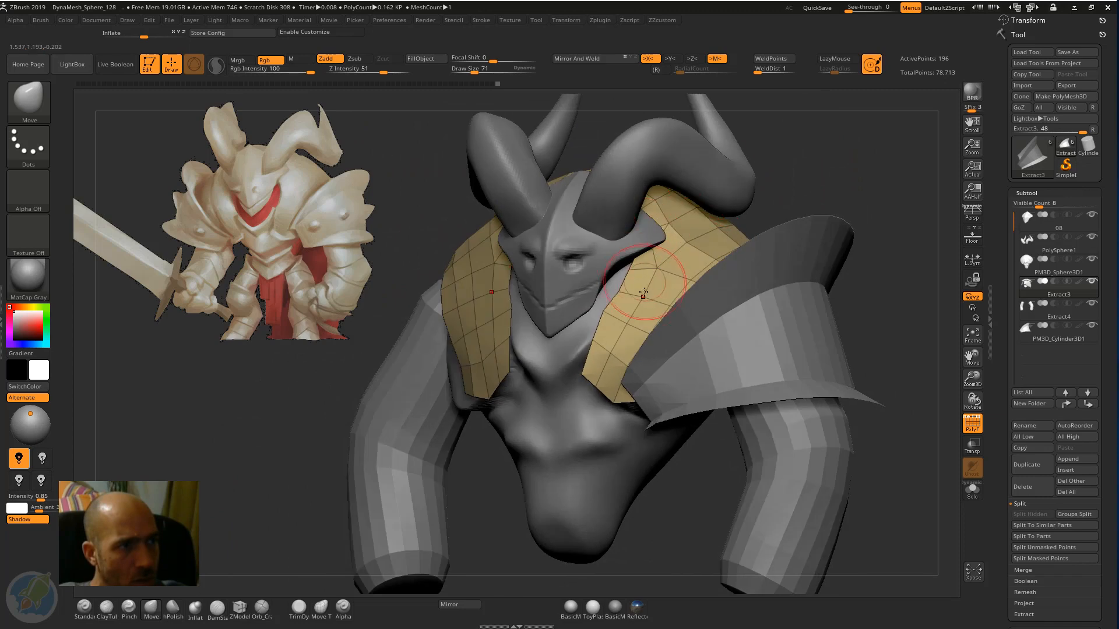
Reshape the side edge of the back armour beside the shoulder band with the Move brush.
drag(787, 145, 668, 344)
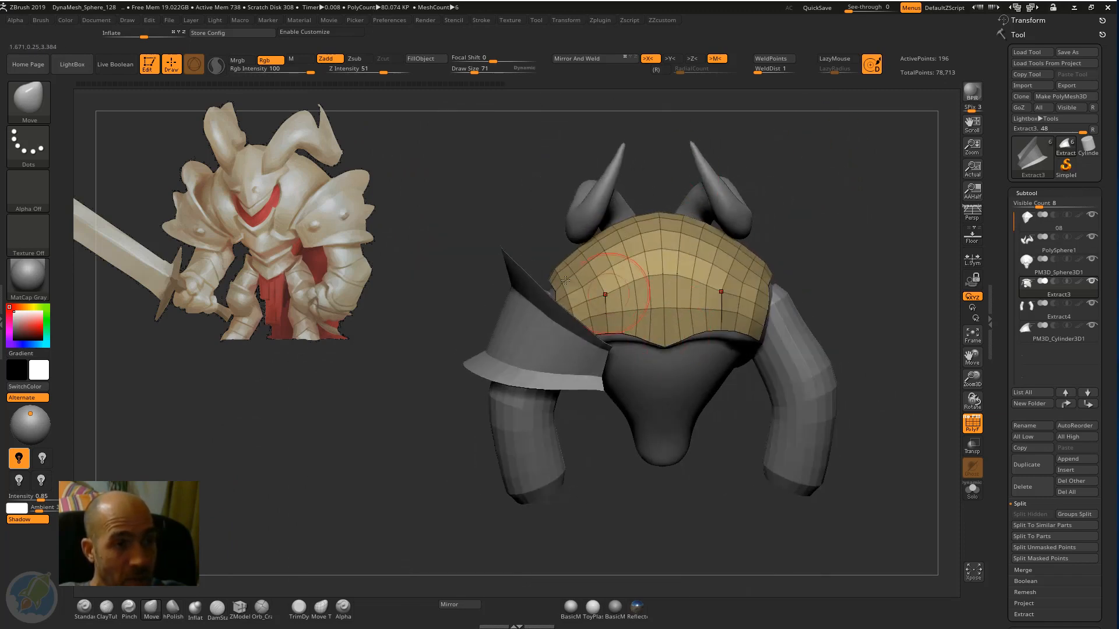
drag(484, 277, 518, 331)
drag(442, 268, 424, 245)
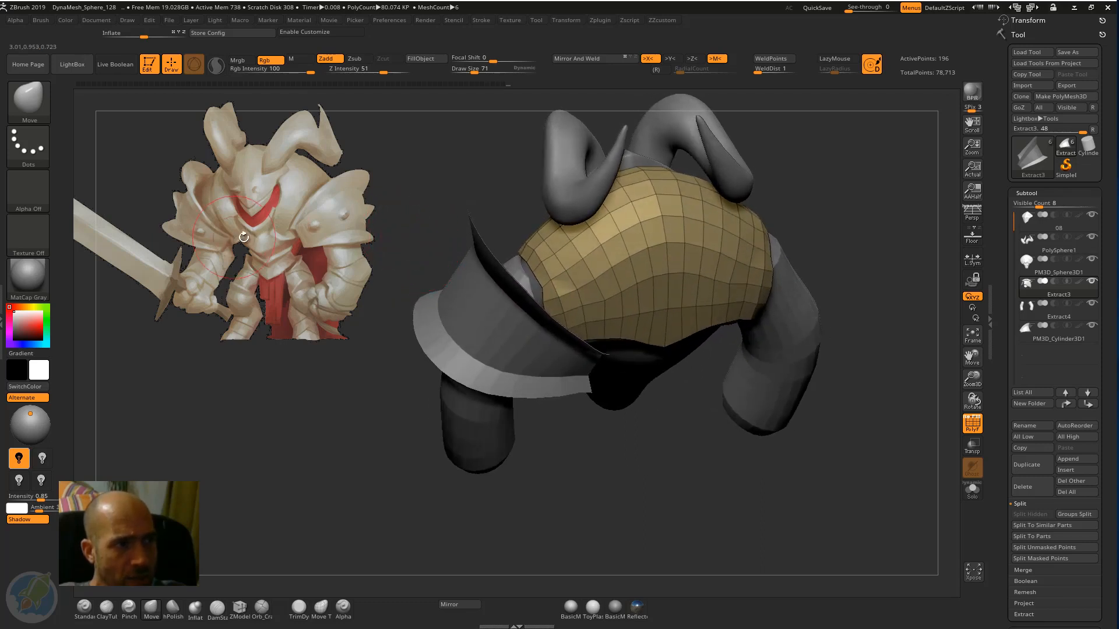
mouse_move(441, 174)
mouse_down()
mouse_move(545, 183)
mouse_move(470, 190)
mouse_move(473, 245)
mouse_up()
mouse_move(542, 257)
shift+mouse_down()
mouse_move(570, 267)
mouse_move(604, 402)
shift+mouse_up()
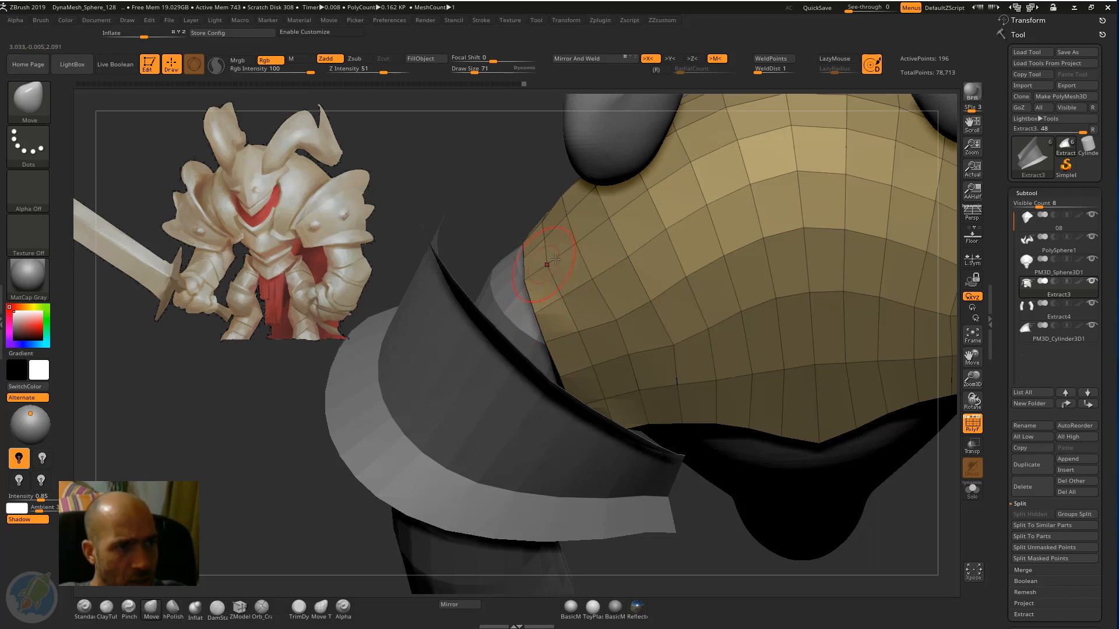
drag(555, 259, 549, 255)
drag(668, 348, 673, 355)
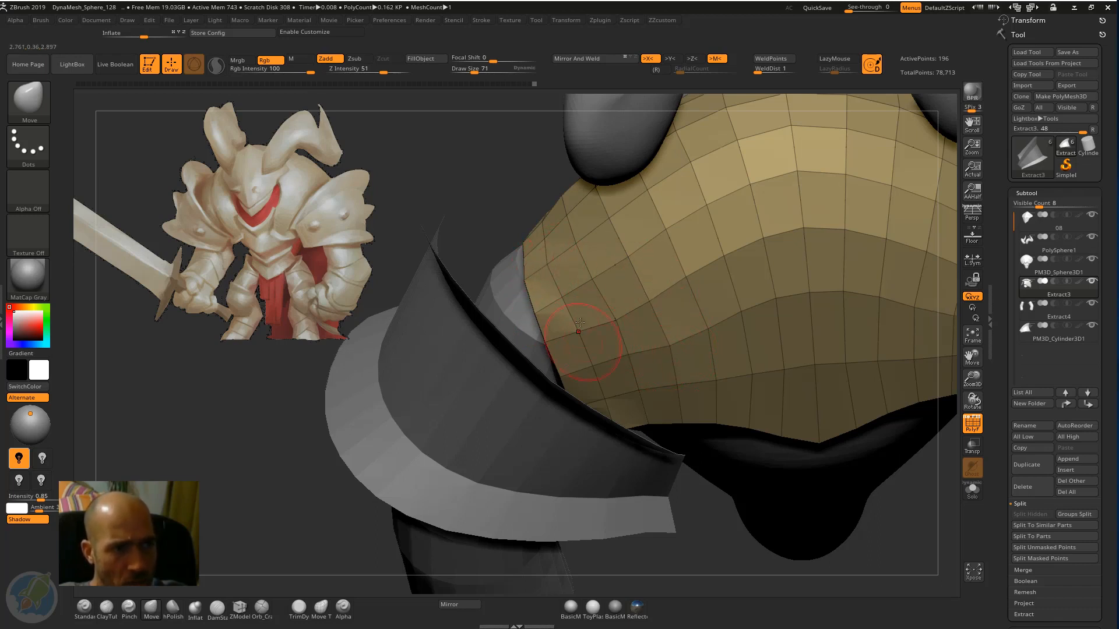
click(239, 611)
shift+drag(591, 295, 618, 344)
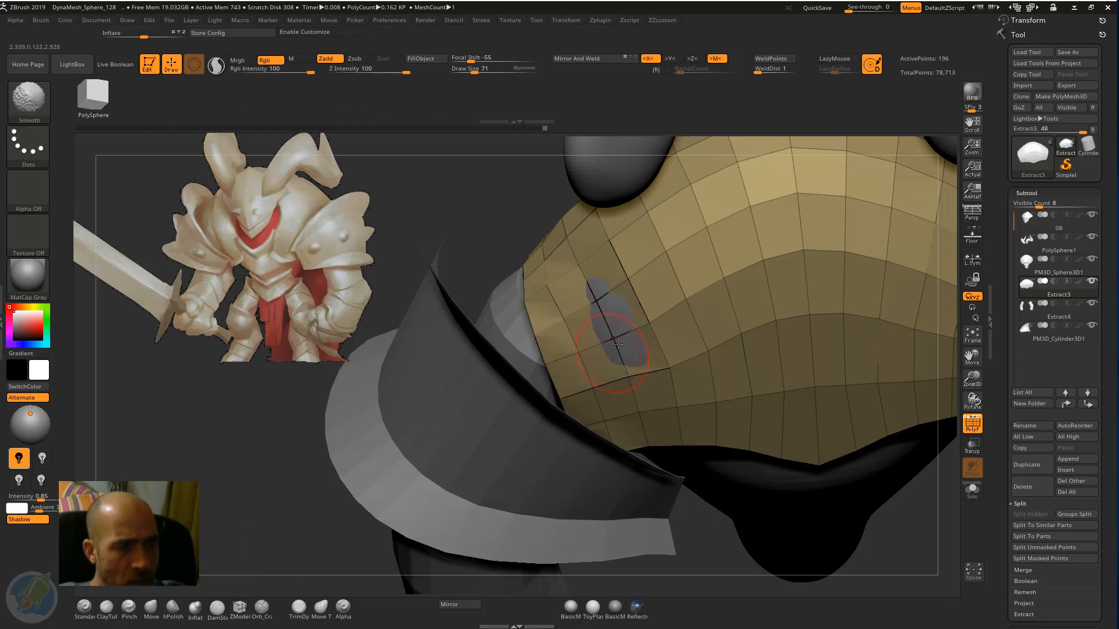
key(b)
key(s)
key(t)
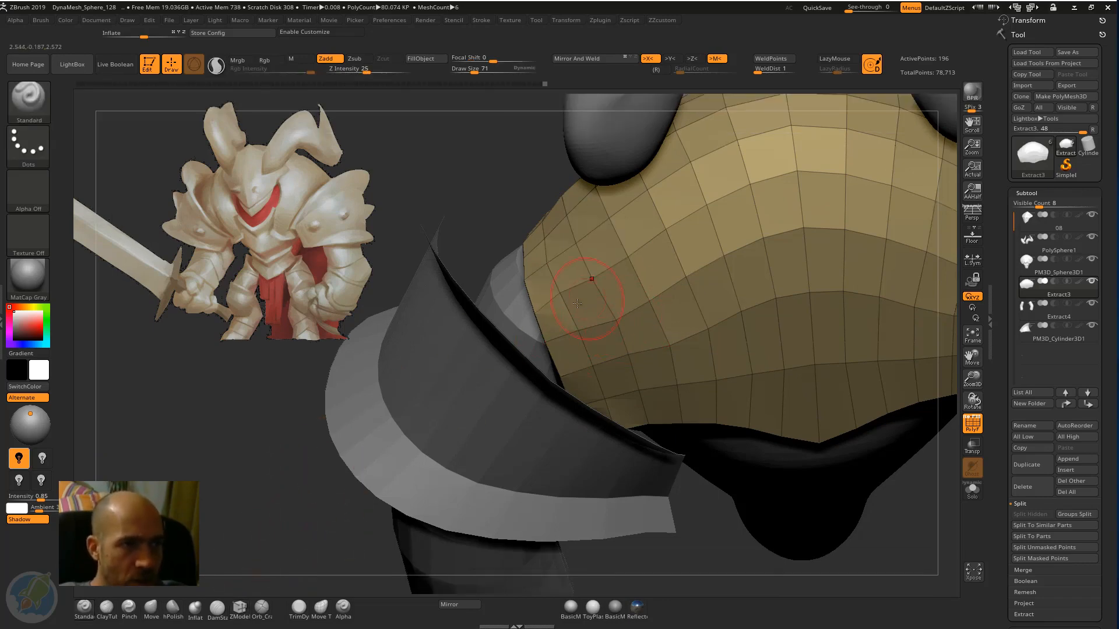
drag(577, 303, 569, 300)
key(ctrl+z)
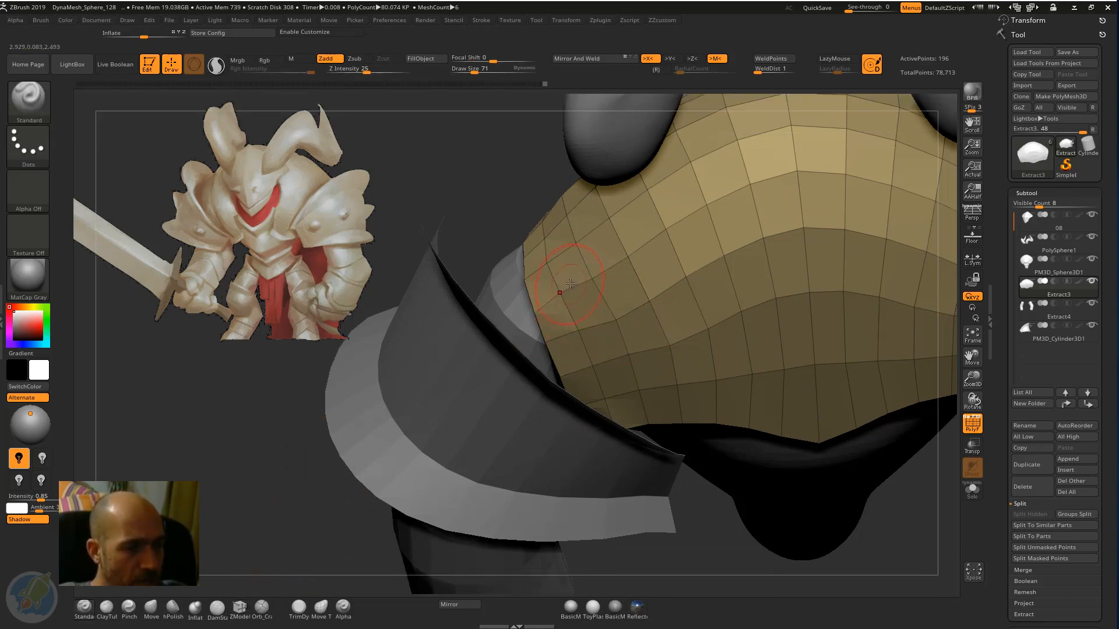
Refine the back armour with further Move brush adjustments and check the whole figure from behind and the front.
key(b)
key(m)
key(v)
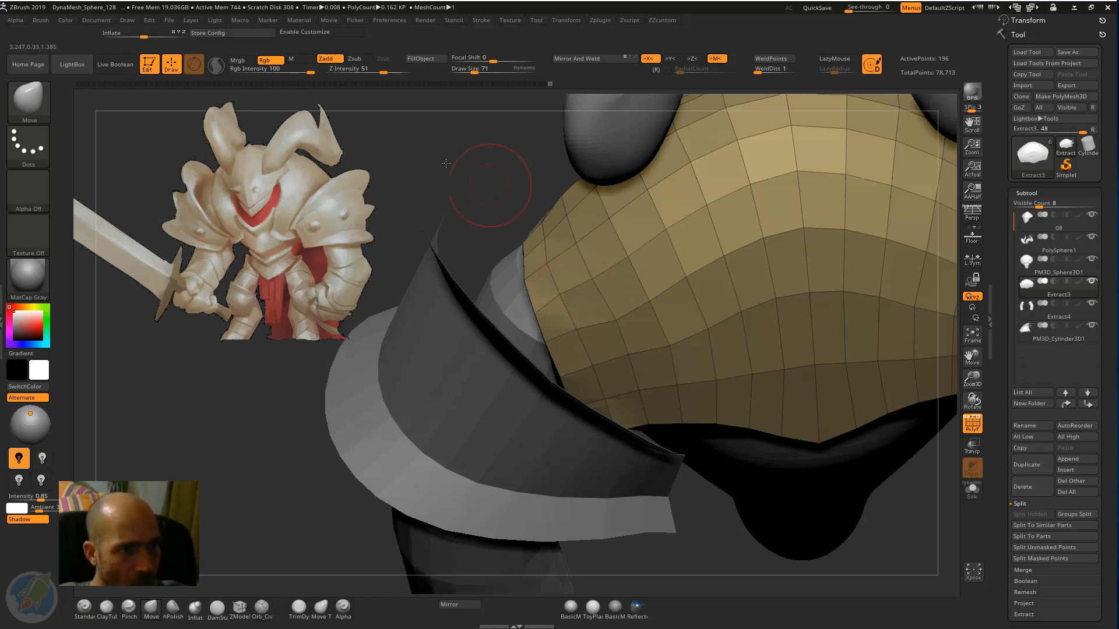
mouse_move(445, 163)
alt+mouse_down()
mouse_move(462, 175)
mouse_move(439, 182)
alt+mouse_up()
drag(856, 197, 496, 192)
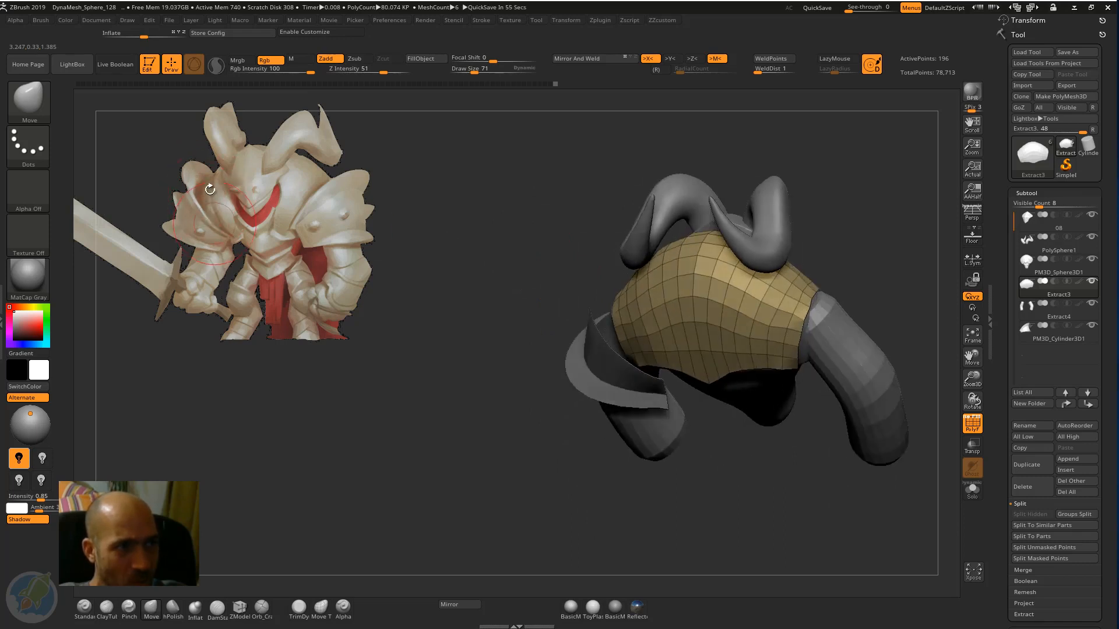
drag(369, 296, 816, 186)
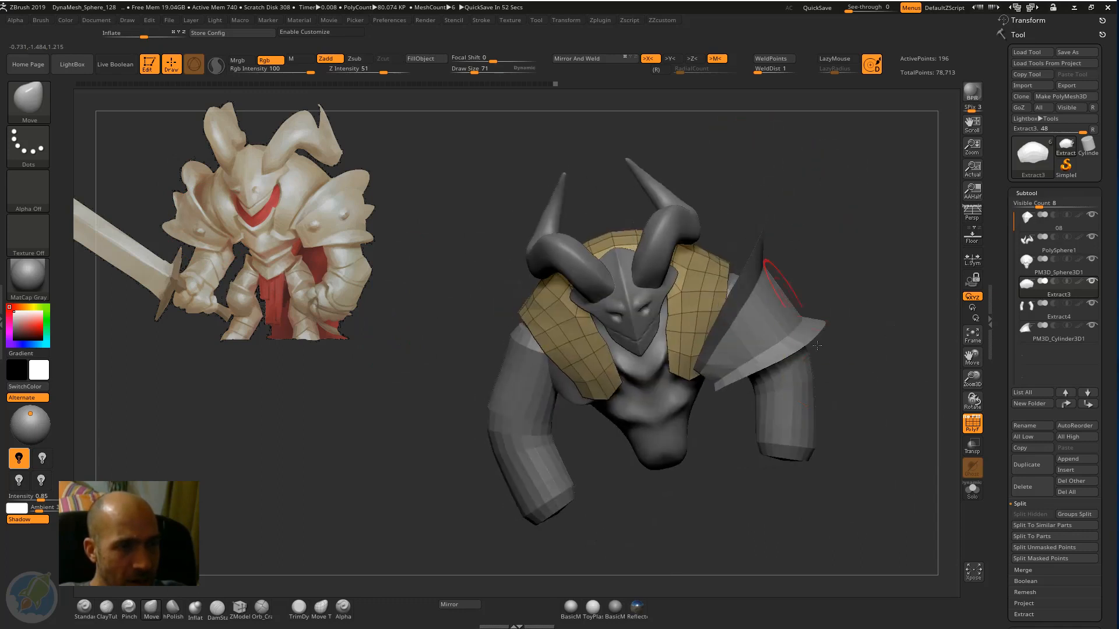
Make the arms the active subtool and add volume to the upper arms with the Inflat brush.
alt+click(785, 385)
drag(865, 249, 862, 265)
key(b)
key(i)
key(n)
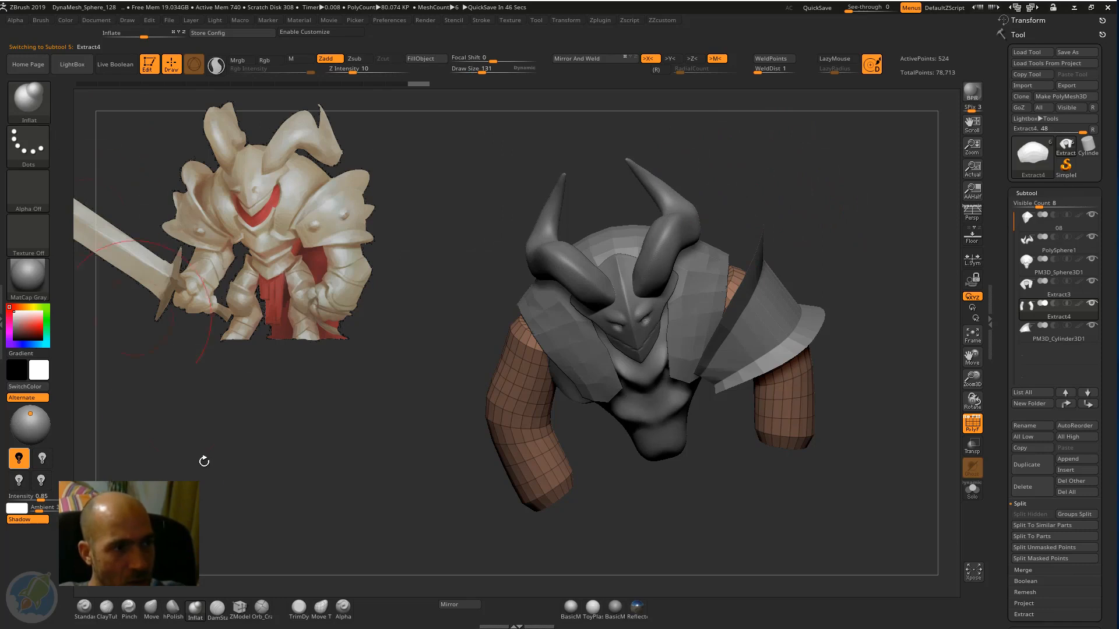
drag(840, 191, 837, 228)
drag(748, 282, 731, 296)
mouse_move(804, 143)
mouse_down()
mouse_move(713, 226)
mouse_move(779, 343)
mouse_move(839, 180)
mouse_move(864, 198)
mouse_move(847, 185)
mouse_up()
Reposition and round out the shoulder ends of the arms with the Move brush, working from the front and above.
key(b)
key(m)
key(v)
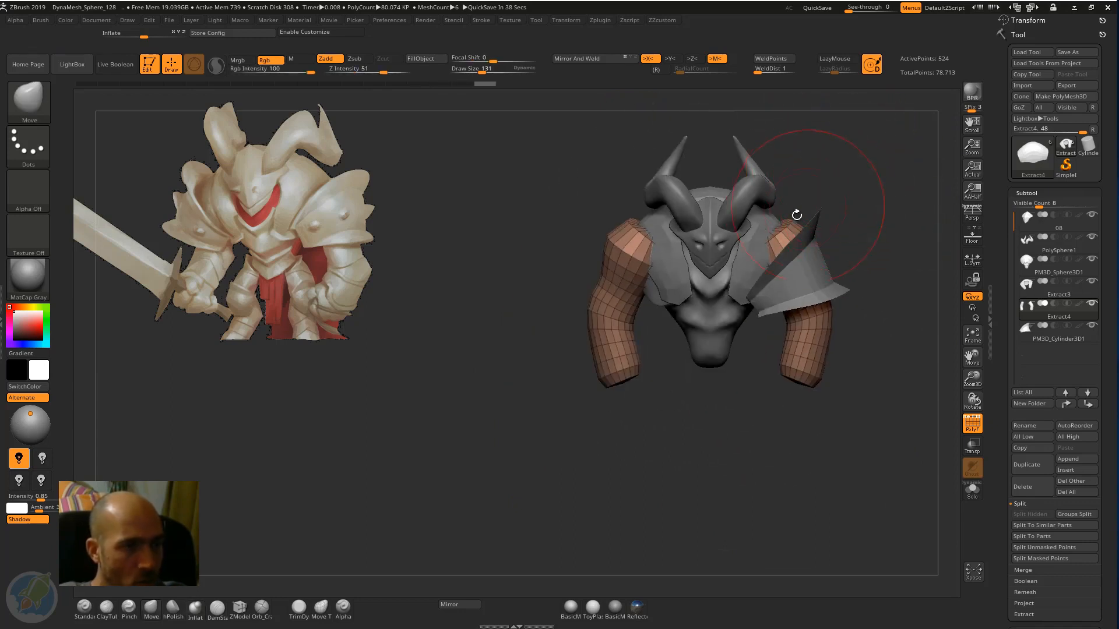
drag(780, 231, 772, 242)
mouse_move(874, 227)
mouse_down()
mouse_move(816, 303)
mouse_move(868, 312)
mouse_up()
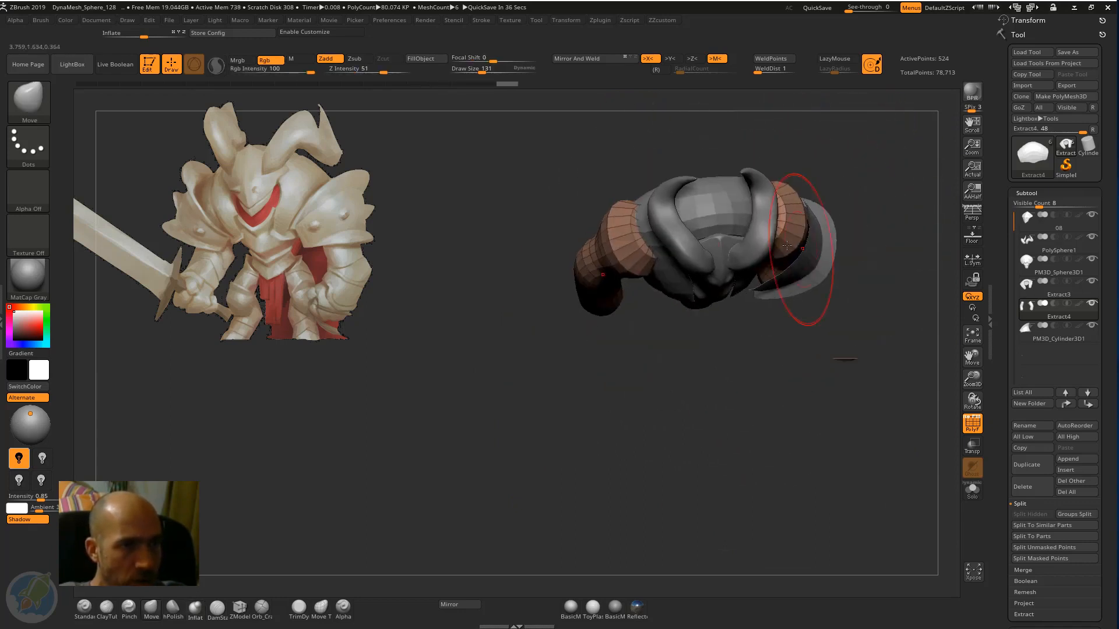
drag(787, 199, 796, 187)
mouse_move(849, 291)
mouse_down()
mouse_move(845, 233)
mouse_move(861, 341)
mouse_move(815, 327)
mouse_up()
mouse_move(726, 371)
mouse_down()
mouse_move(787, 387)
mouse_move(827, 361)
mouse_up()
drag(758, 280, 767, 291)
mouse_move(821, 267)
mouse_down()
mouse_move(788, 278)
mouse_move(806, 260)
mouse_move(864, 282)
mouse_move(886, 238)
mouse_move(861, 274)
mouse_move(873, 212)
mouse_move(854, 220)
mouse_move(839, 258)
mouse_move(861, 212)
mouse_move(796, 312)
mouse_up()
Select the chest-and-back armour and refine the lower ends of its front flaps with the Move brush.
alt+click(811, 267)
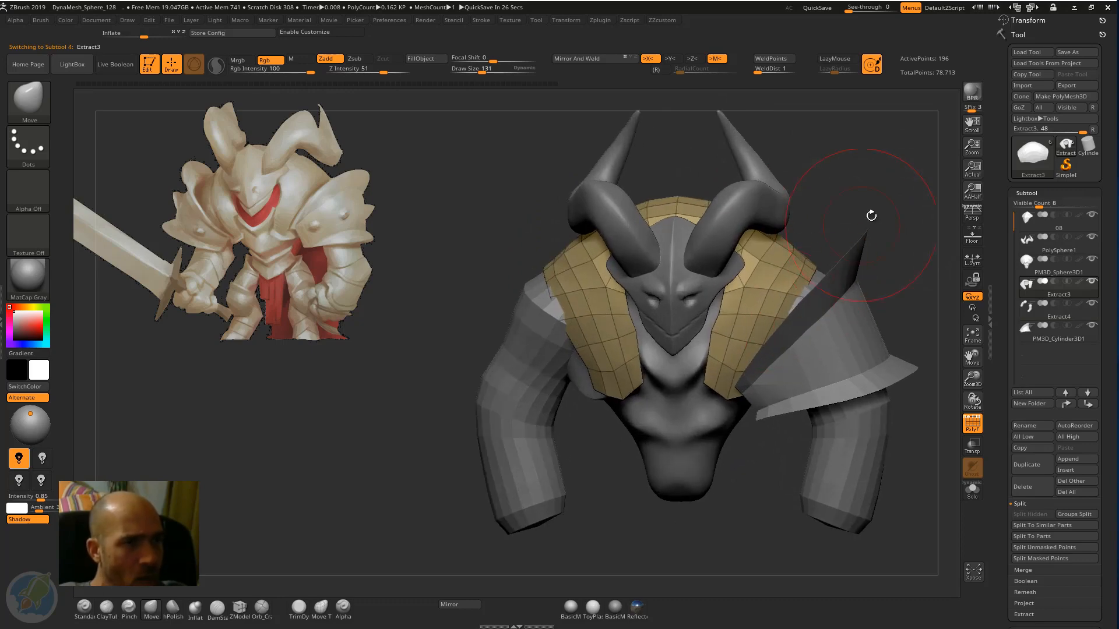
drag(871, 216, 798, 280)
drag(829, 239, 778, 281)
drag(702, 394, 764, 349)
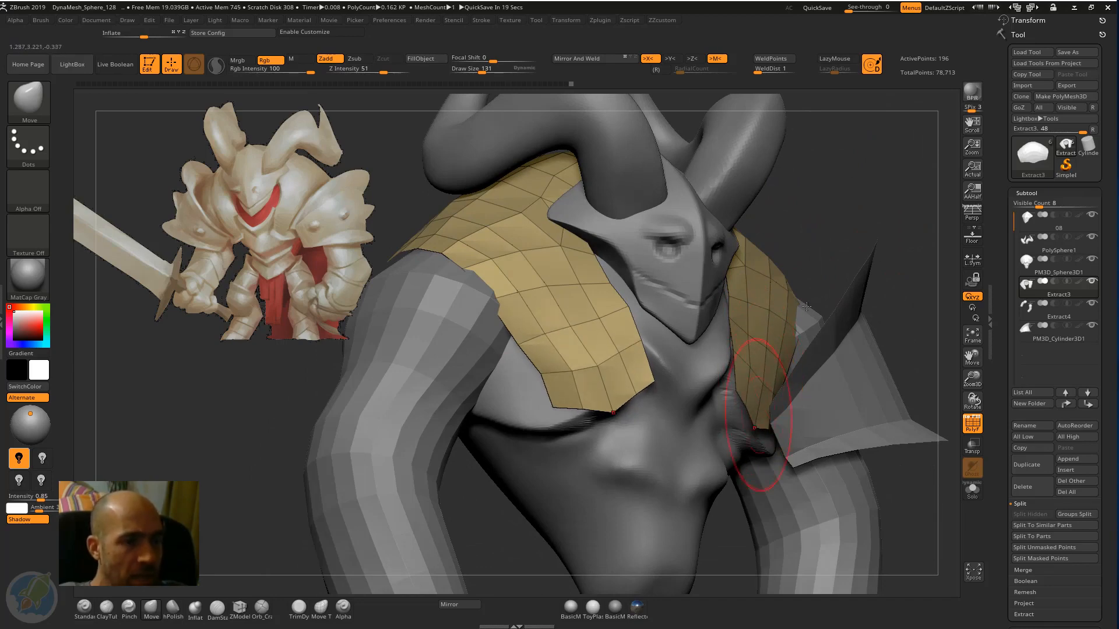
drag(751, 416, 738, 275)
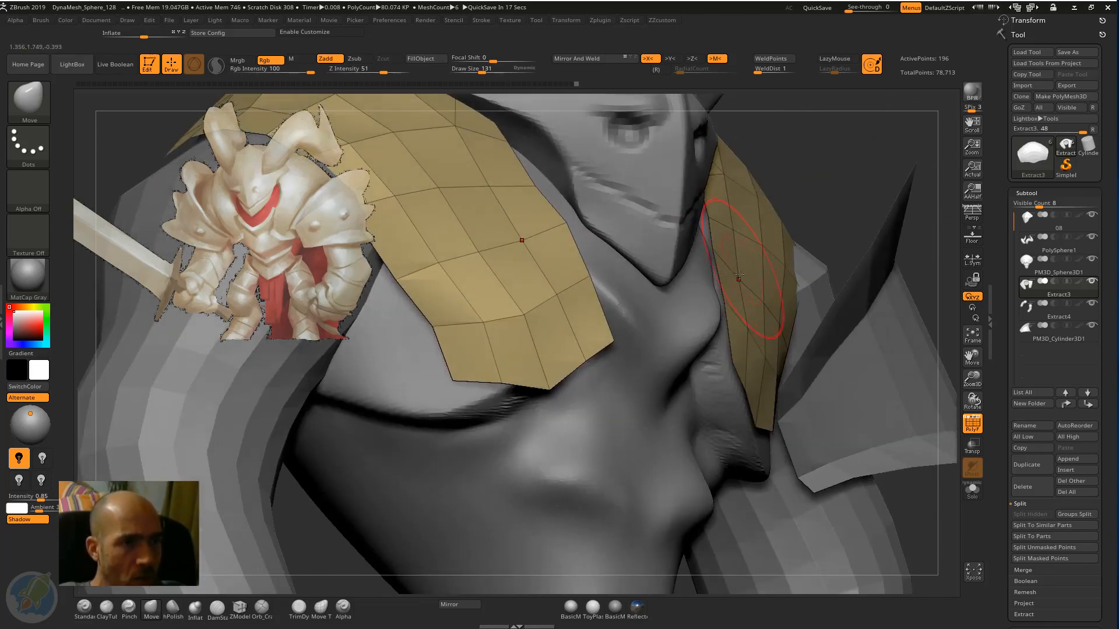
alt+drag(839, 153, 694, 175)
mouse_move(916, 162)
mouse_down()
mouse_move(869, 196)
mouse_move(894, 181)
mouse_move(745, 227)
mouse_up()
Select the left shoulder band and reshape its arc over the arm from the side with the Move brush.
alt+click(724, 254)
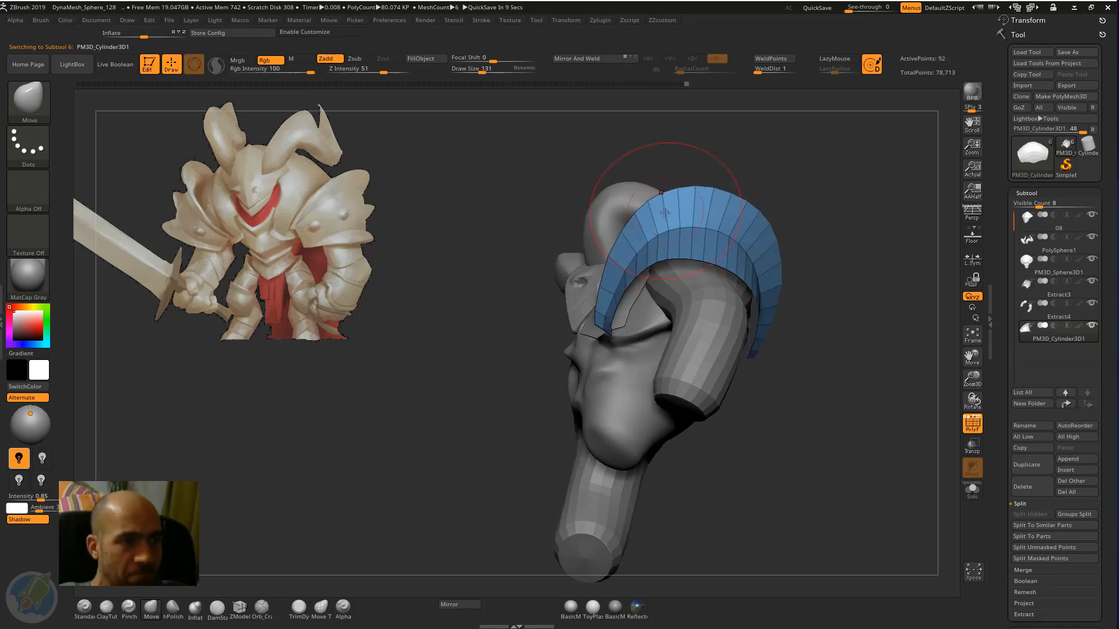
drag(694, 184, 675, 191)
drag(831, 232, 755, 239)
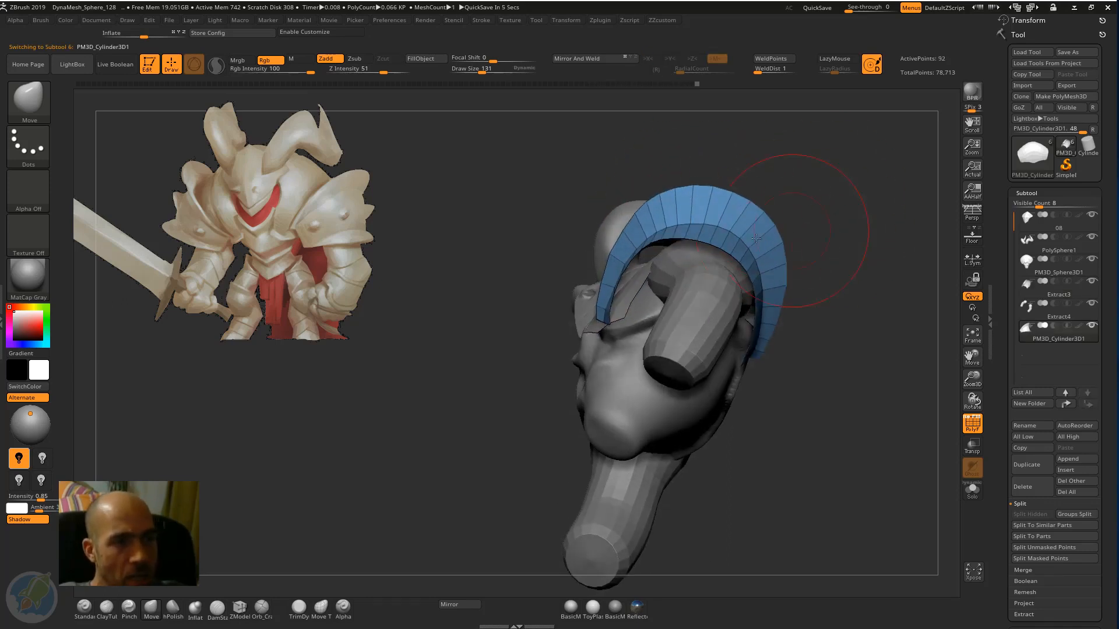
drag(860, 264, 833, 372)
drag(849, 225, 804, 187)
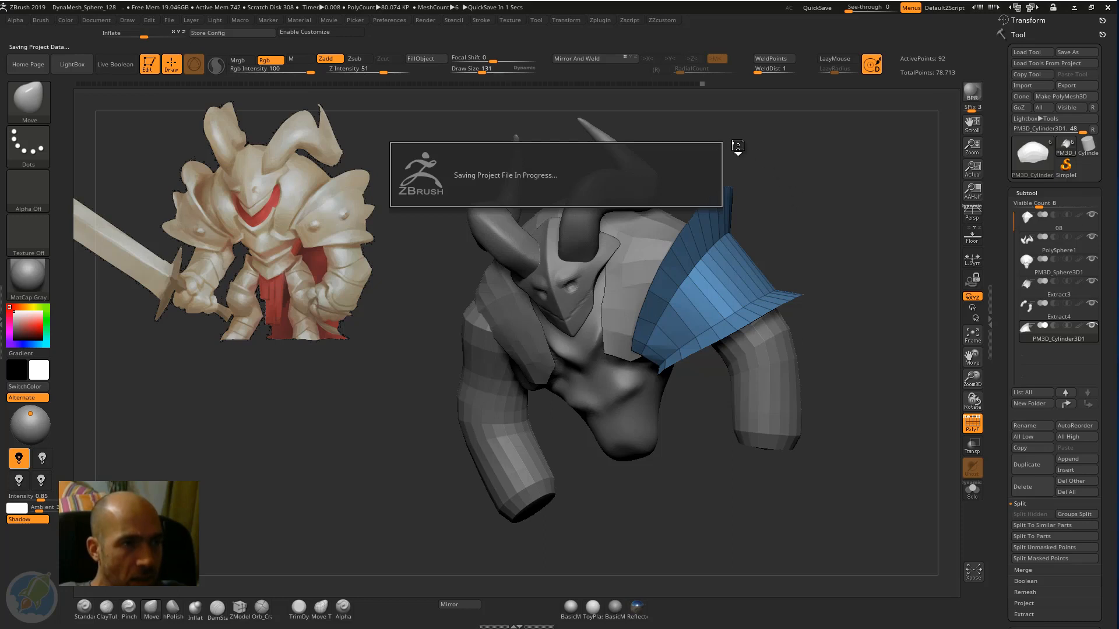
Fit the shoulder band's front end and flared outer edge around the upper arm with the Move brush.
drag(521, 171, 619, 167)
drag(771, 193, 760, 233)
drag(604, 325, 621, 281)
drag(658, 246, 652, 240)
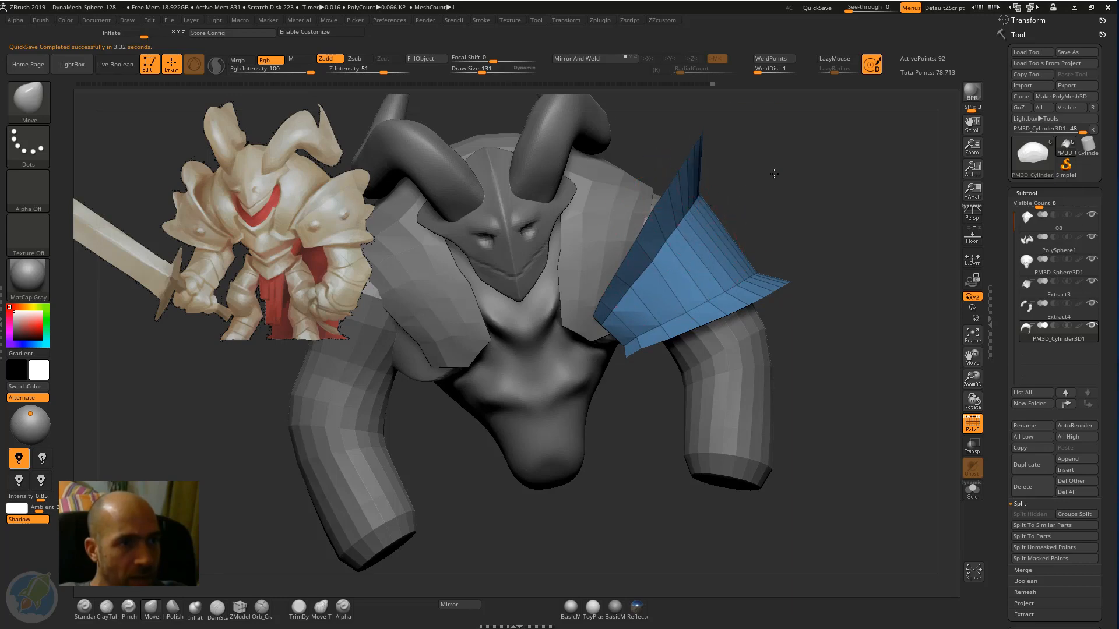
drag(774, 173, 717, 284)
drag(808, 251, 791, 303)
drag(640, 368, 648, 341)
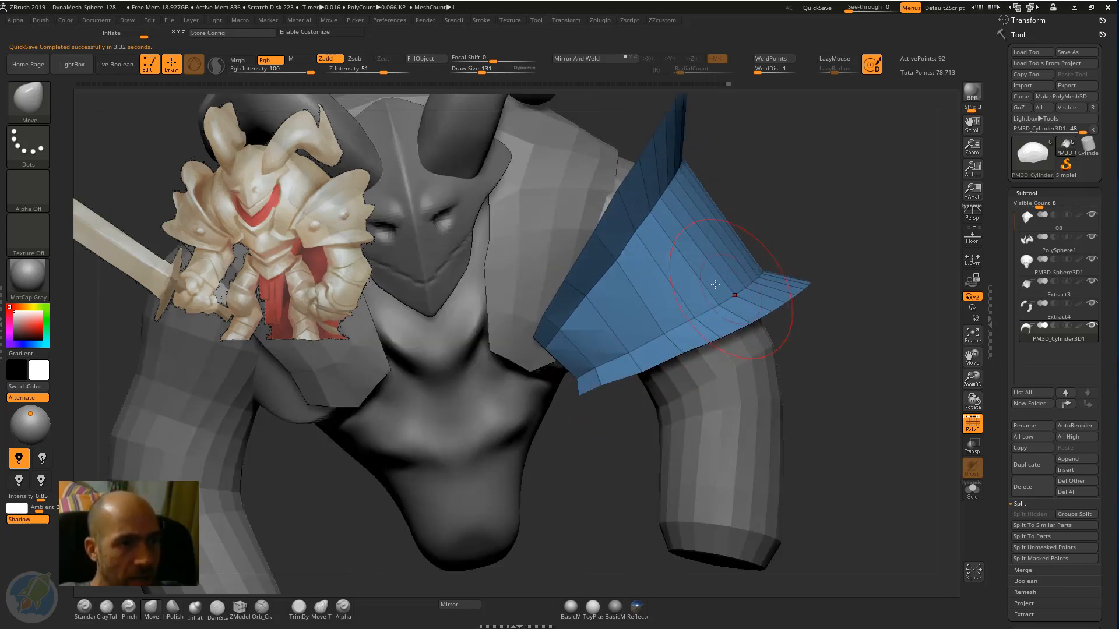
drag(741, 185, 751, 193)
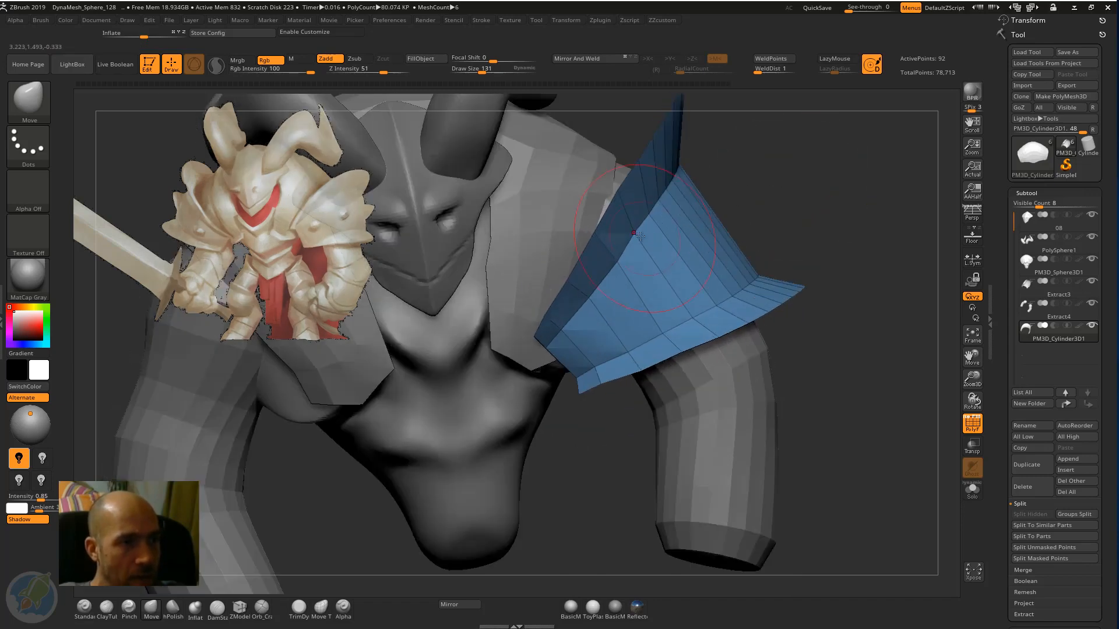